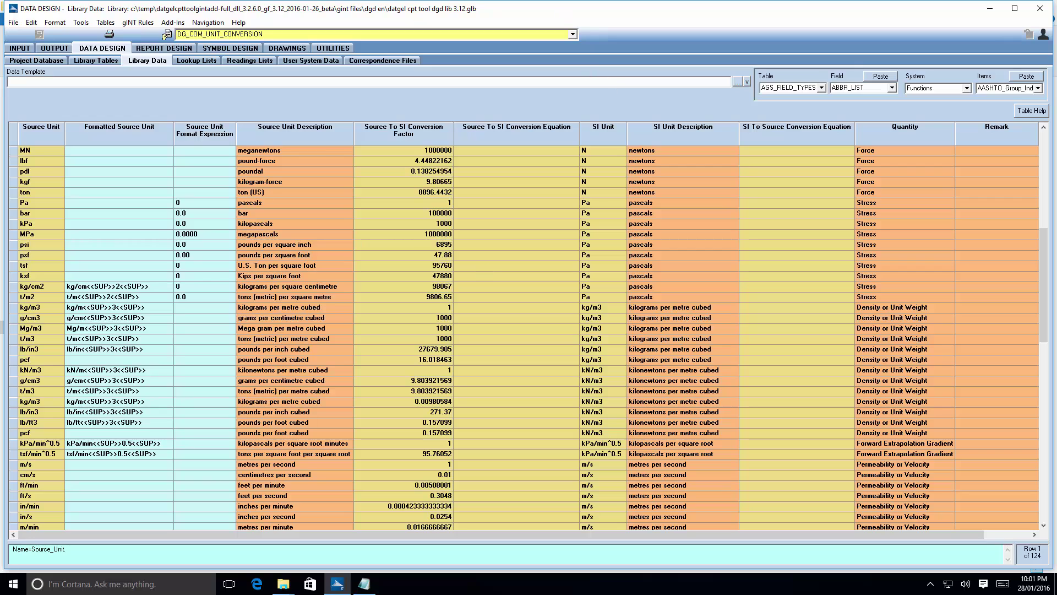
Bring up the C:\Temp Explorer window and select the 15-53095_CP37.COR and datgel_cpt_tool .gci files
mouse_move(283, 584)
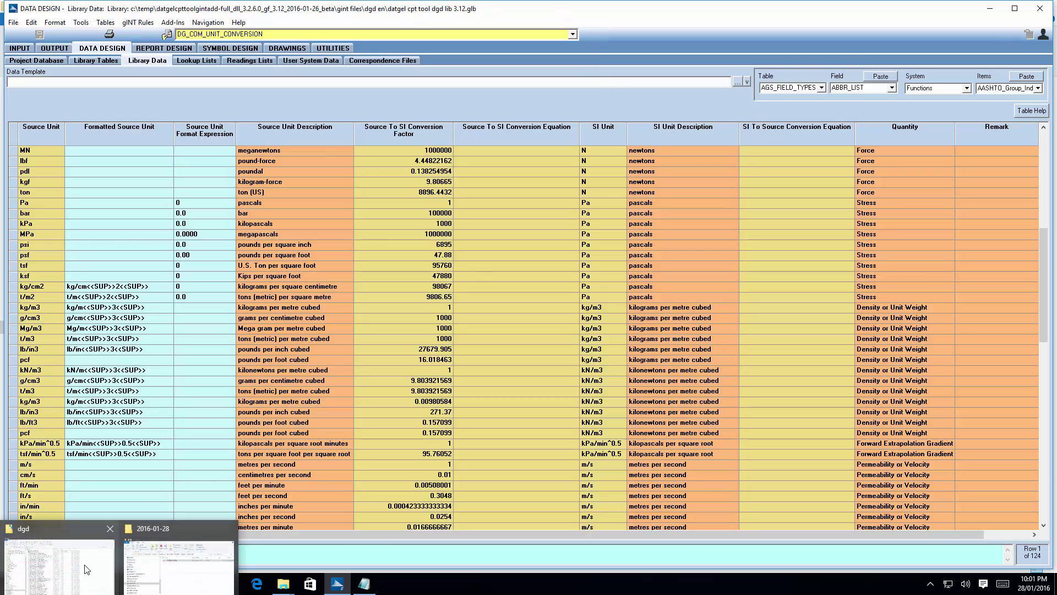
left_click(131, 562)
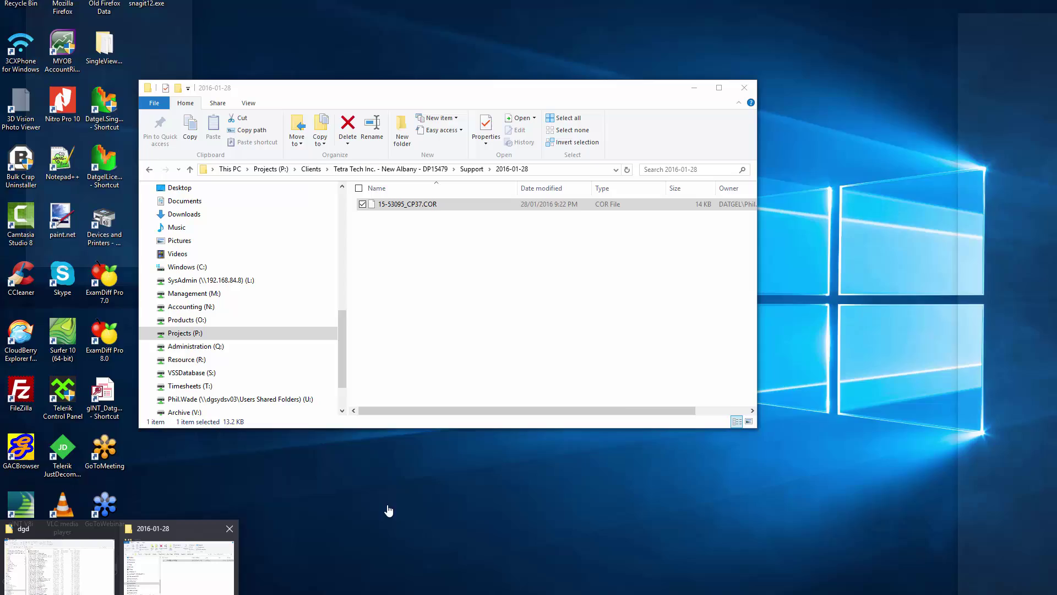
left_click(290, 592)
mouse_move(290, 592)
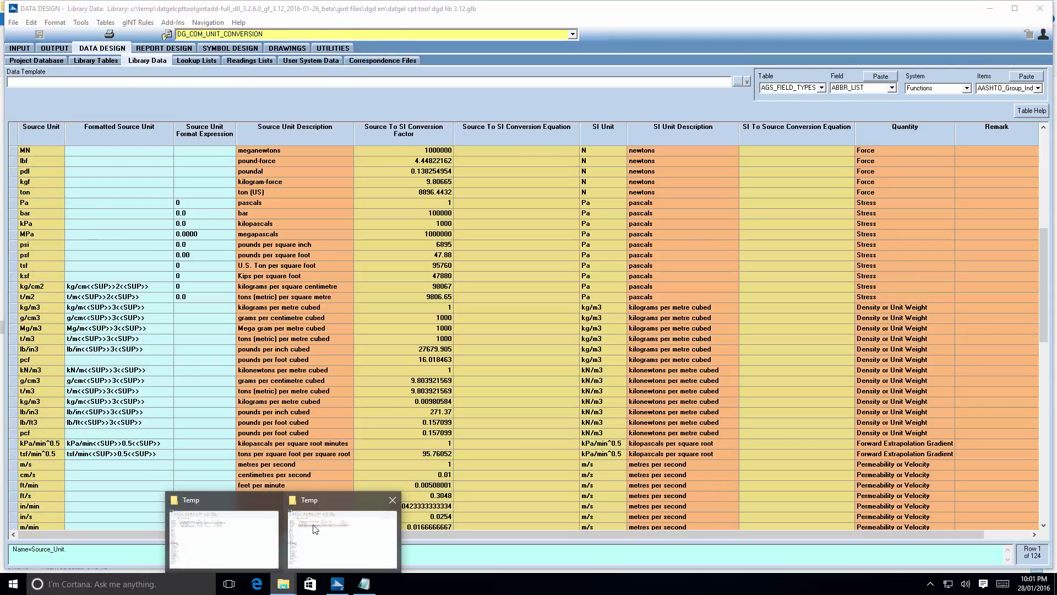
left_click(314, 525)
left_click(164, 132)
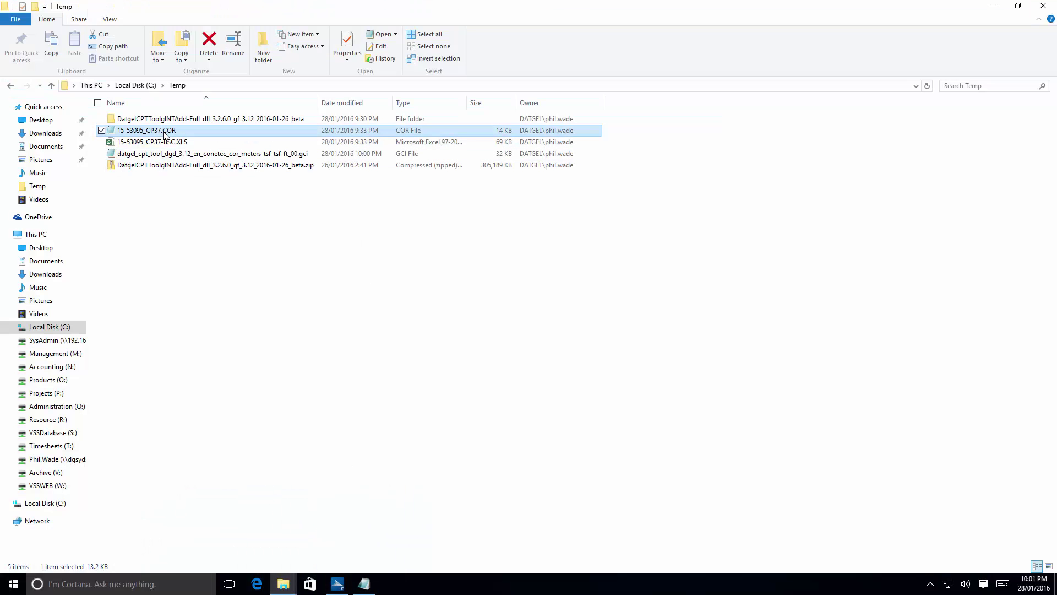
left_click(224, 155)
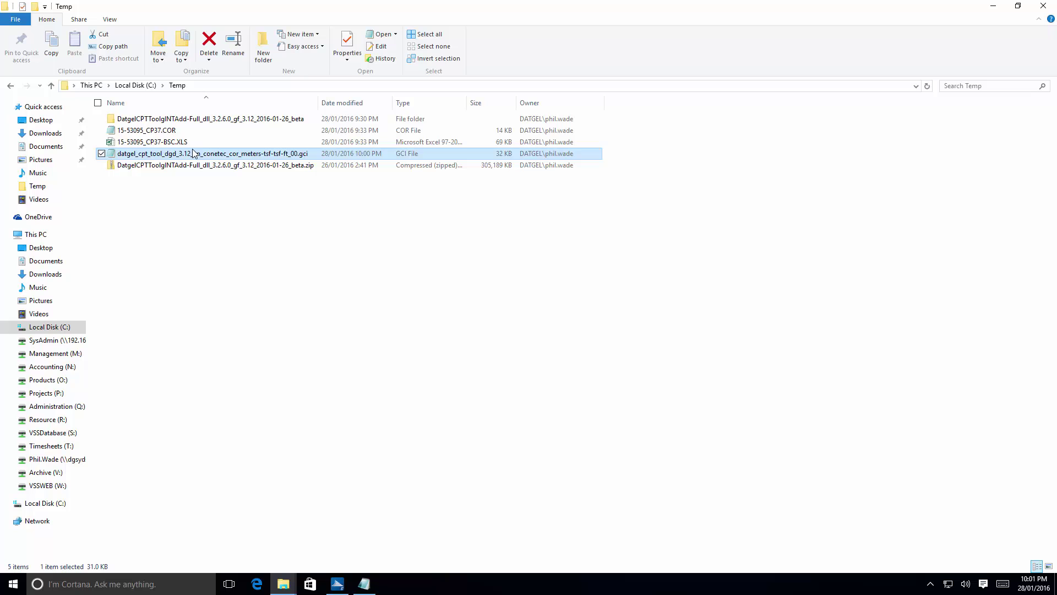
Open 15-53095_CP37.COR in Notepad, check the meters,tsf,tsf,ft units footer, and return to the top
double_click(162, 131)
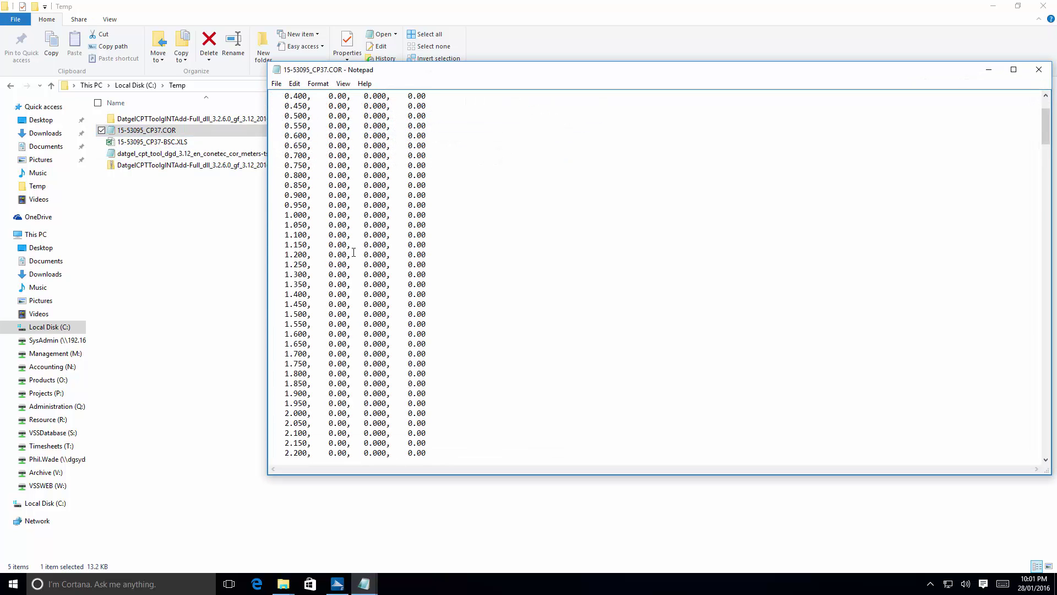
left_click_drag(1045, 119, 1026, 461)
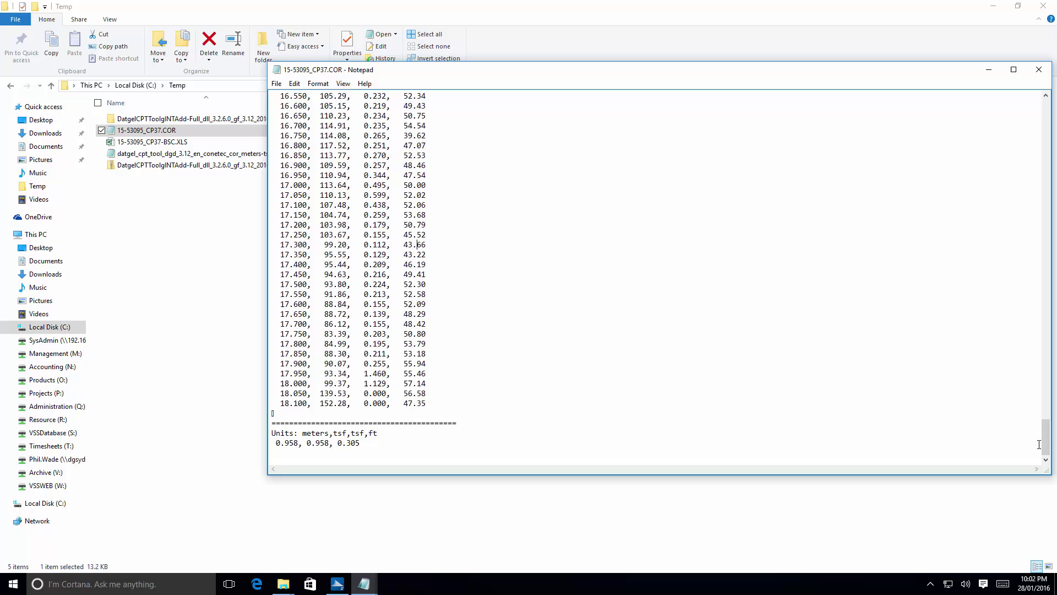
key("ctrl+Home")
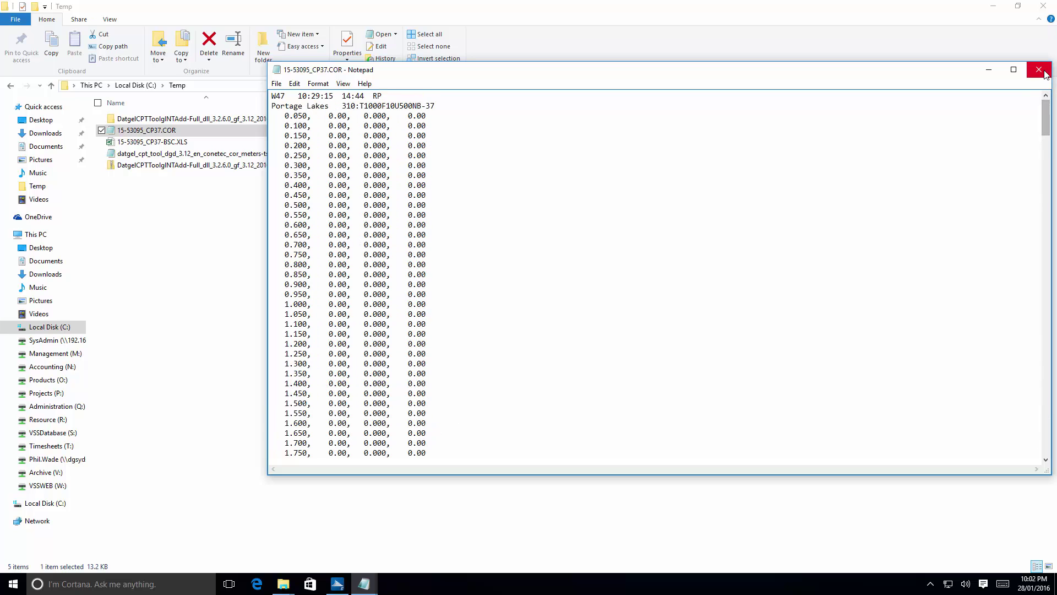
Close Notepad and show gINT's Input CPT-Configuration parameters, with Unit System set to English
left_click(1039, 70)
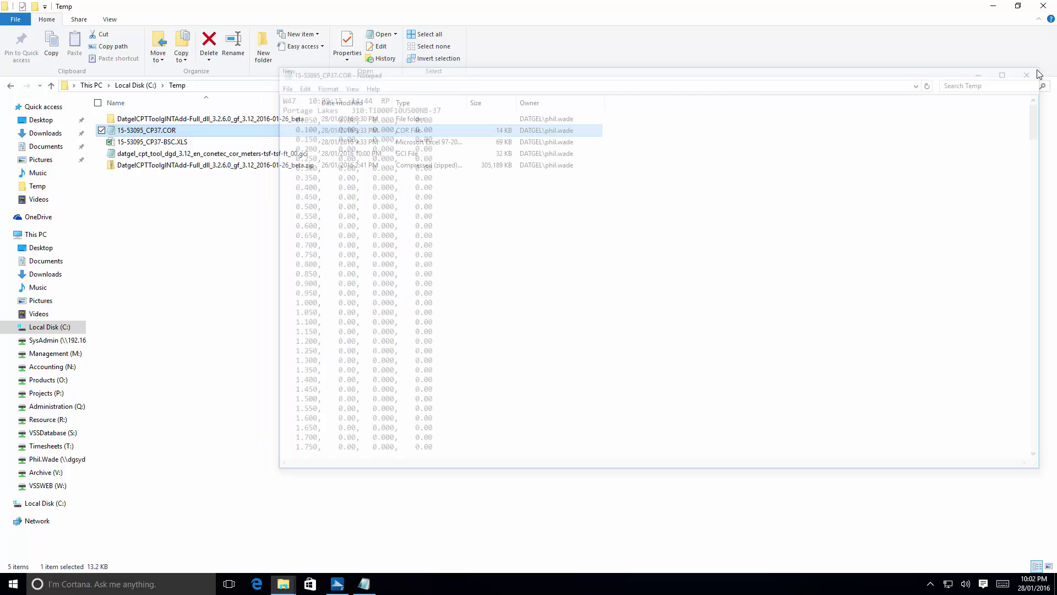
left_click(337, 584)
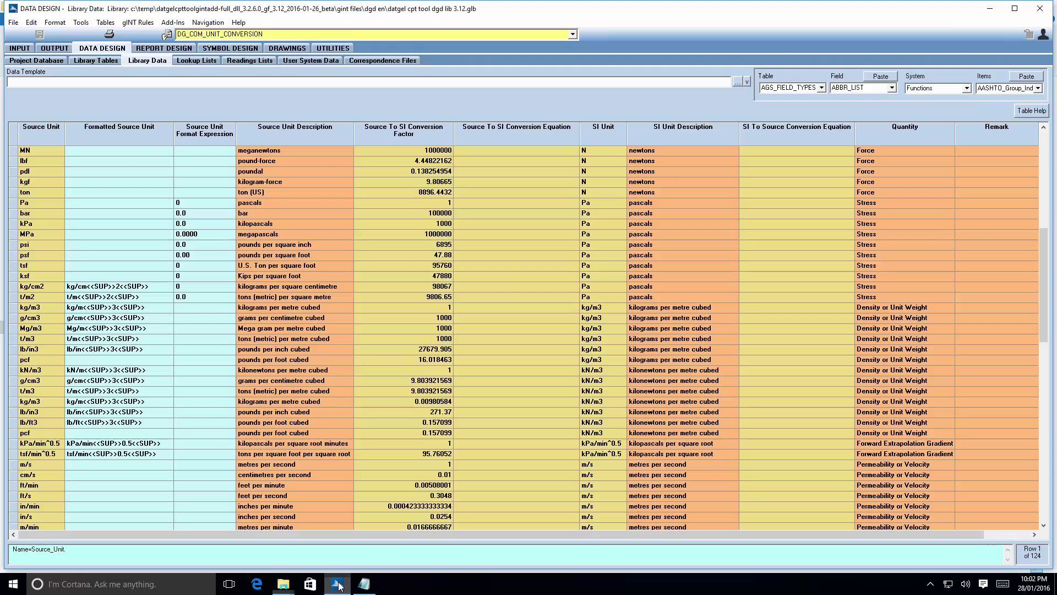
left_click(21, 49)
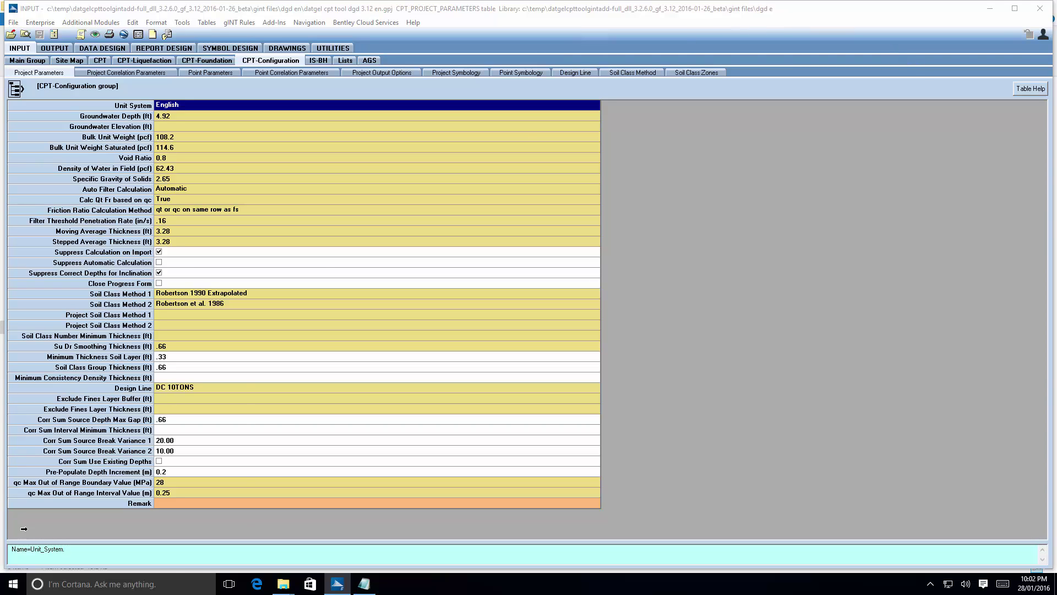
Locate the datgel cpt tool dgd 3.12 en .gpj, .glb and .gdt files in gINT Files\DGD EN
mouse_move(286, 587)
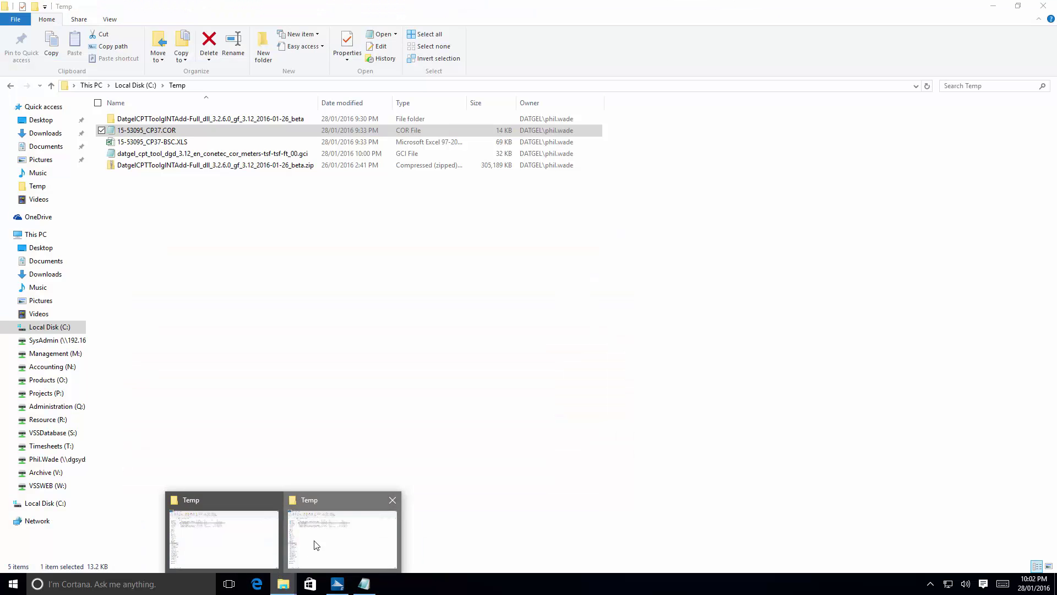
left_click(316, 543)
double_click(156, 121)
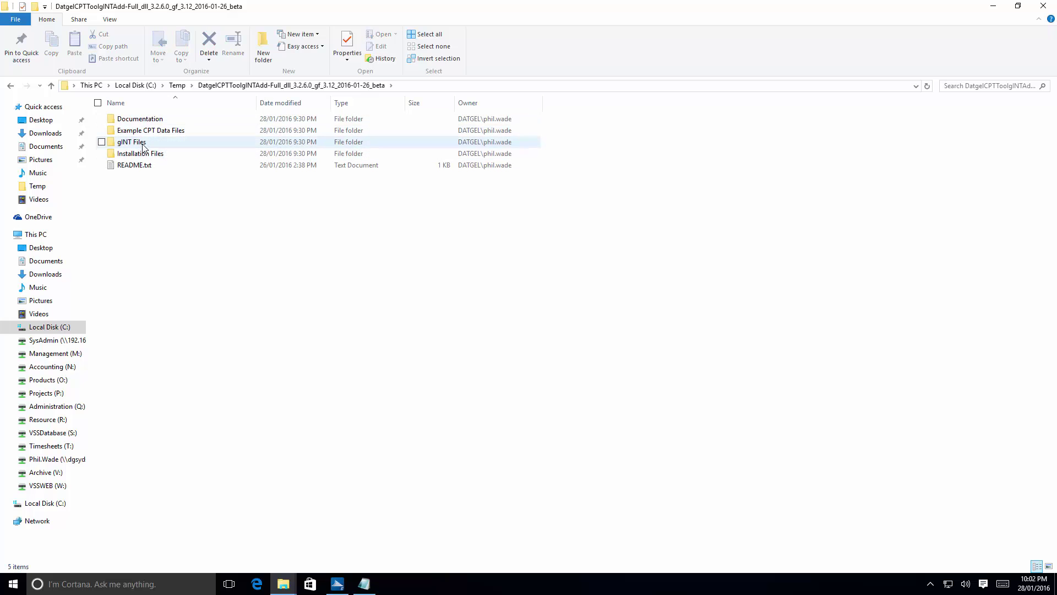
double_click(138, 144)
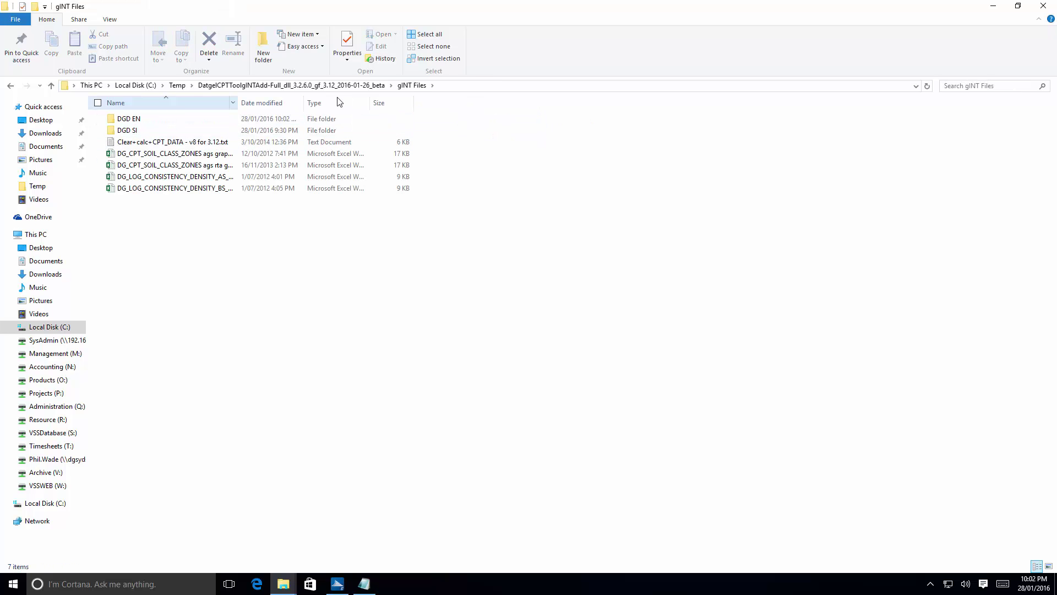
double_click(138, 119)
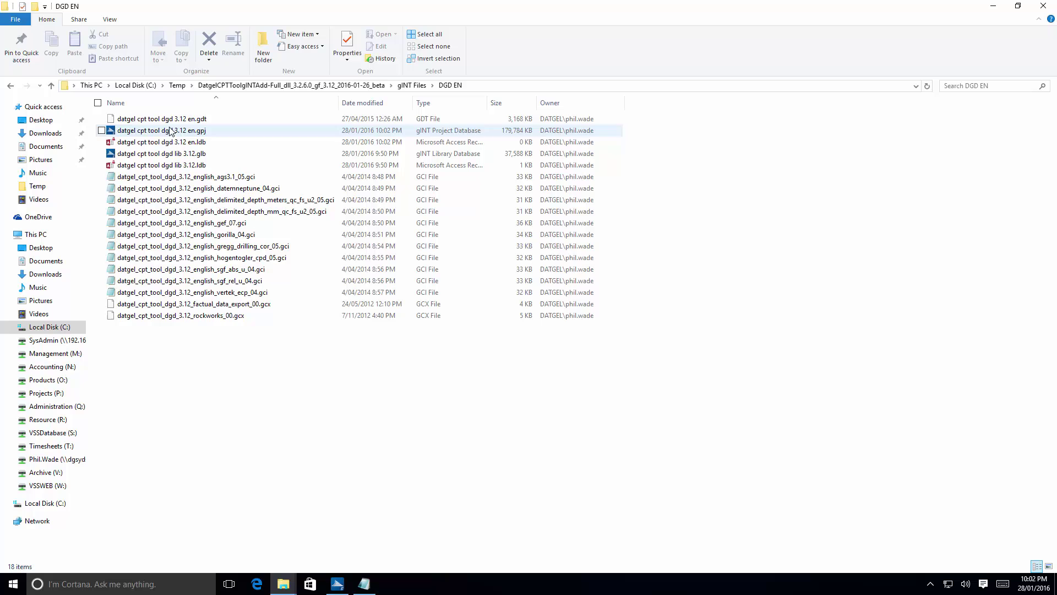
left_click(170, 131)
left_click(169, 156)
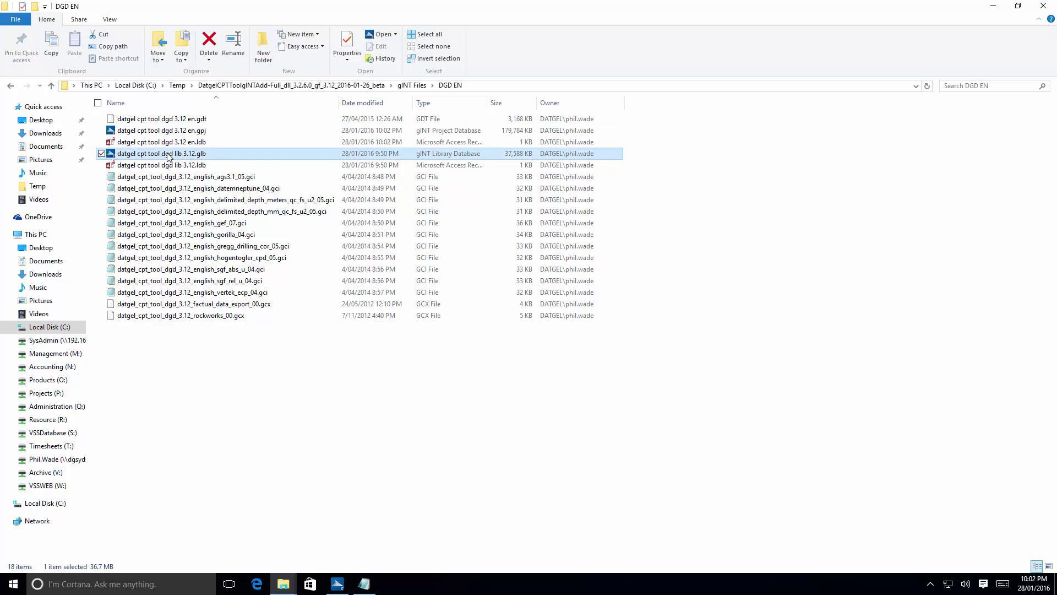
left_click(179, 122)
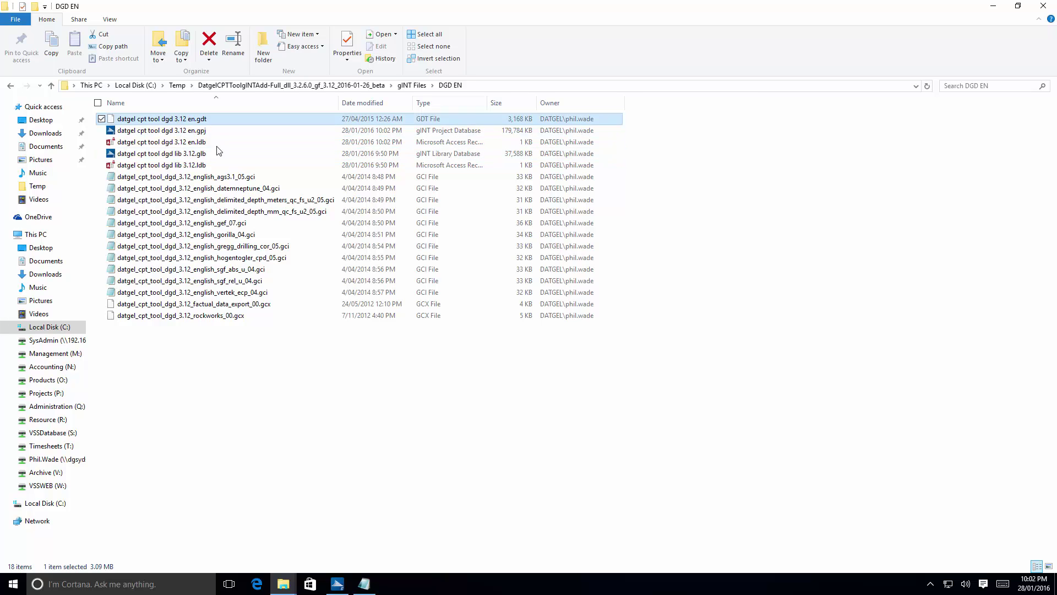
left_click(337, 584)
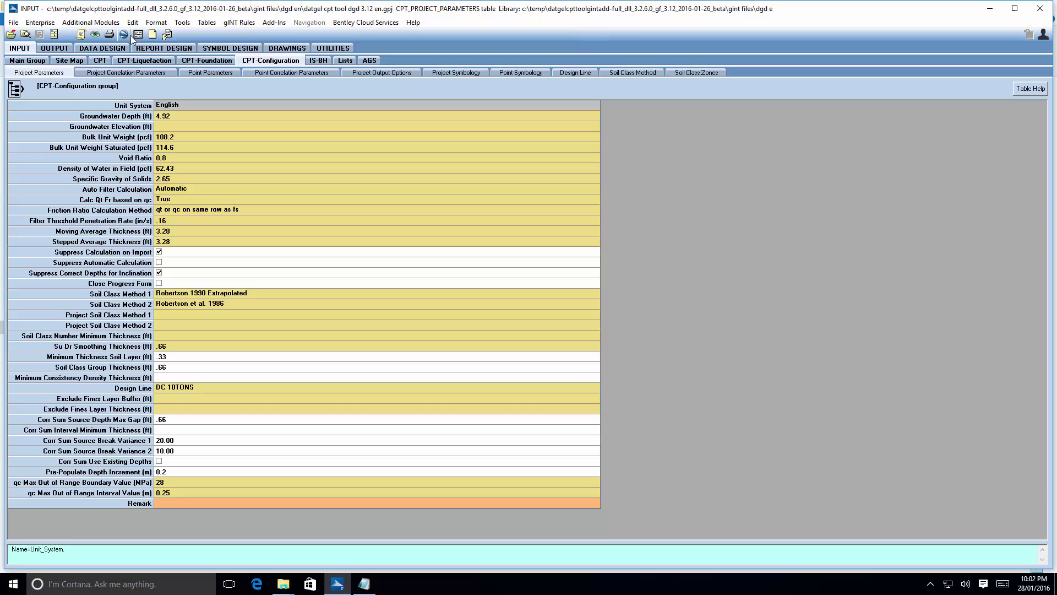
Start a new project cloned from the DGD EN folder's datgel cpt tool dgd 3.12 en.gdt template
left_click(153, 34)
left_click(169, 49)
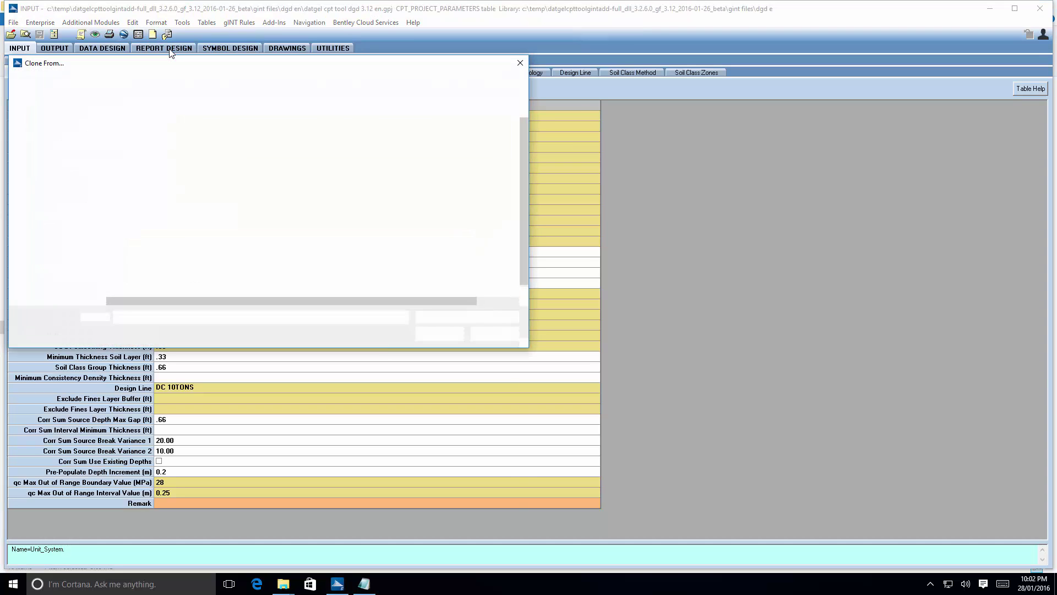
left_click(60, 211)
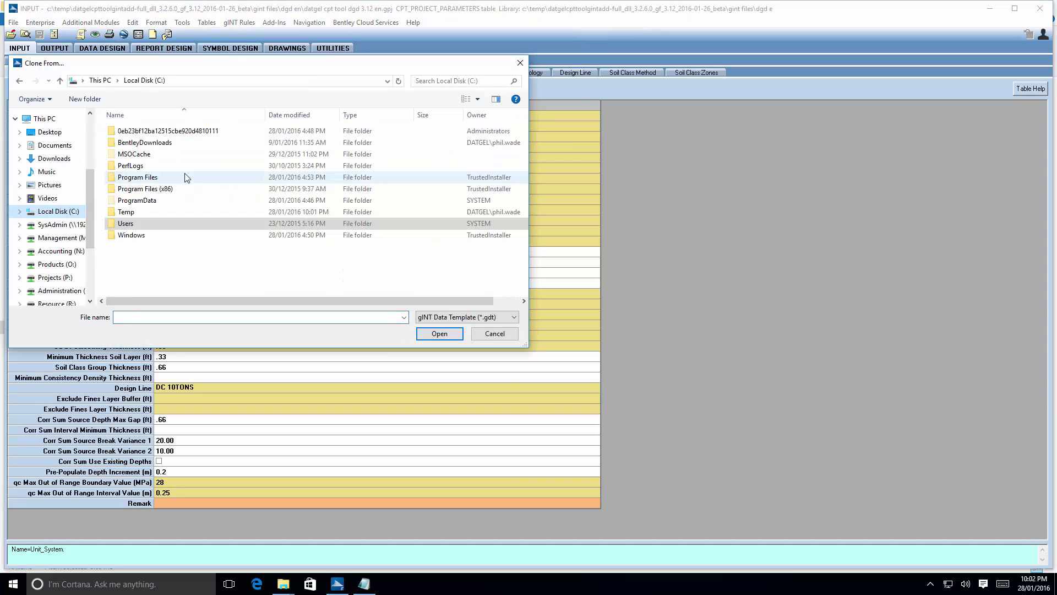
double_click(143, 212)
double_click(147, 132)
double_click(144, 153)
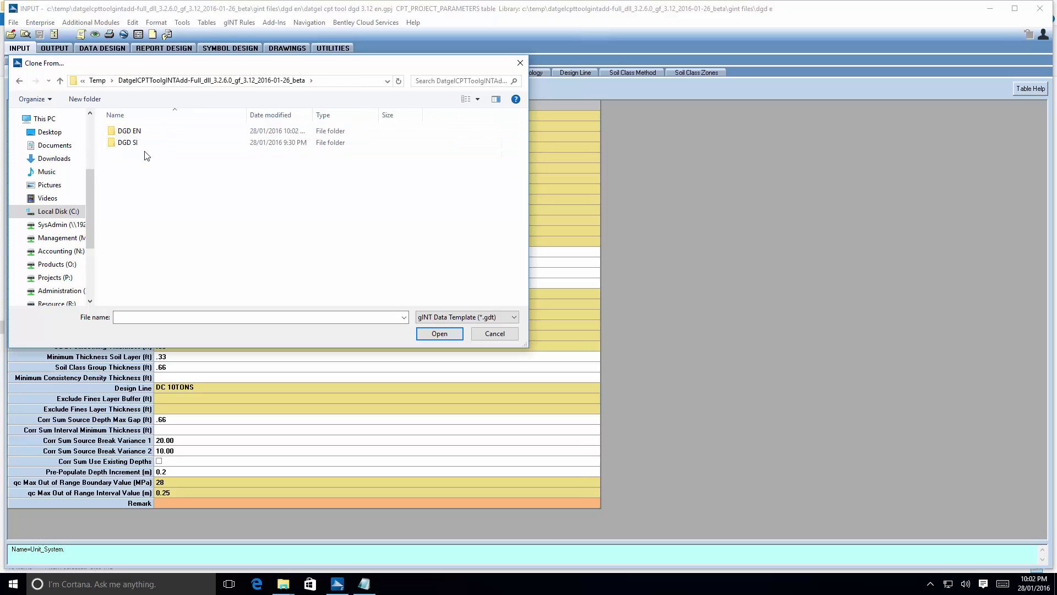
double_click(144, 134)
left_click(150, 135)
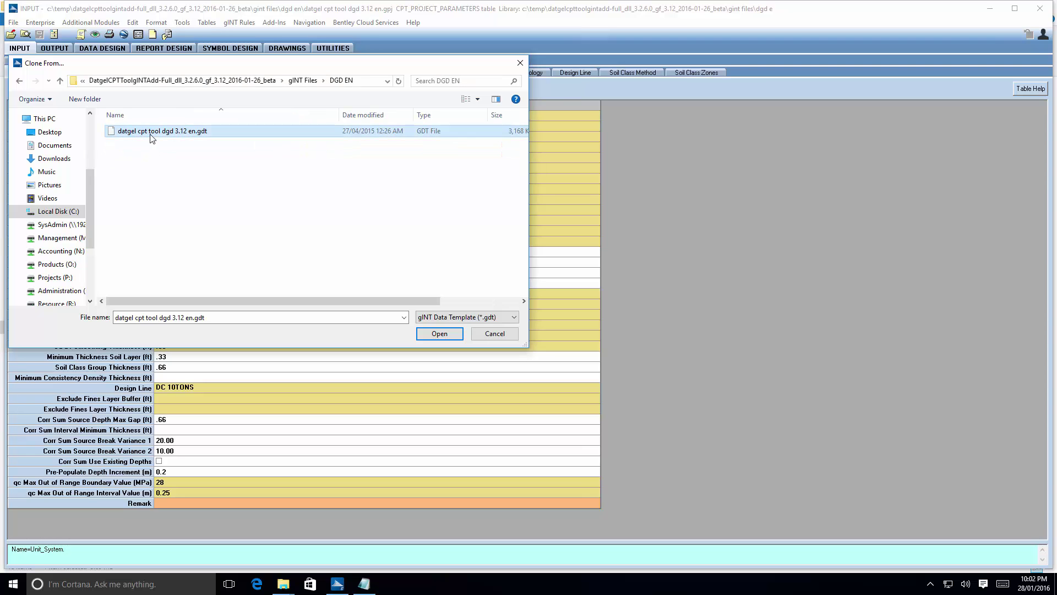
left_click(440, 335)
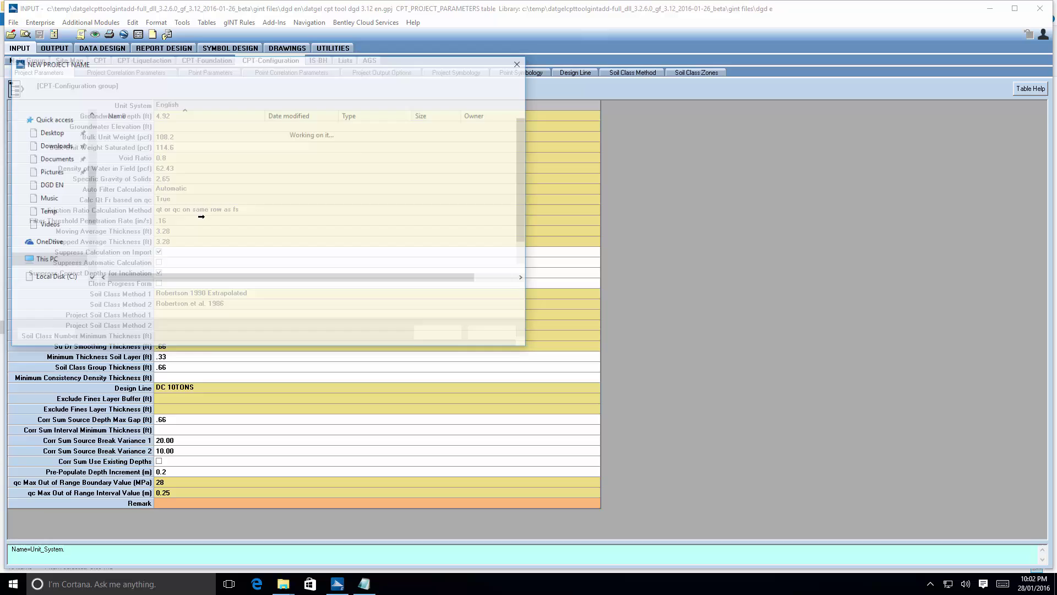
Save the new project as example in C:\Temp
left_click(58, 211)
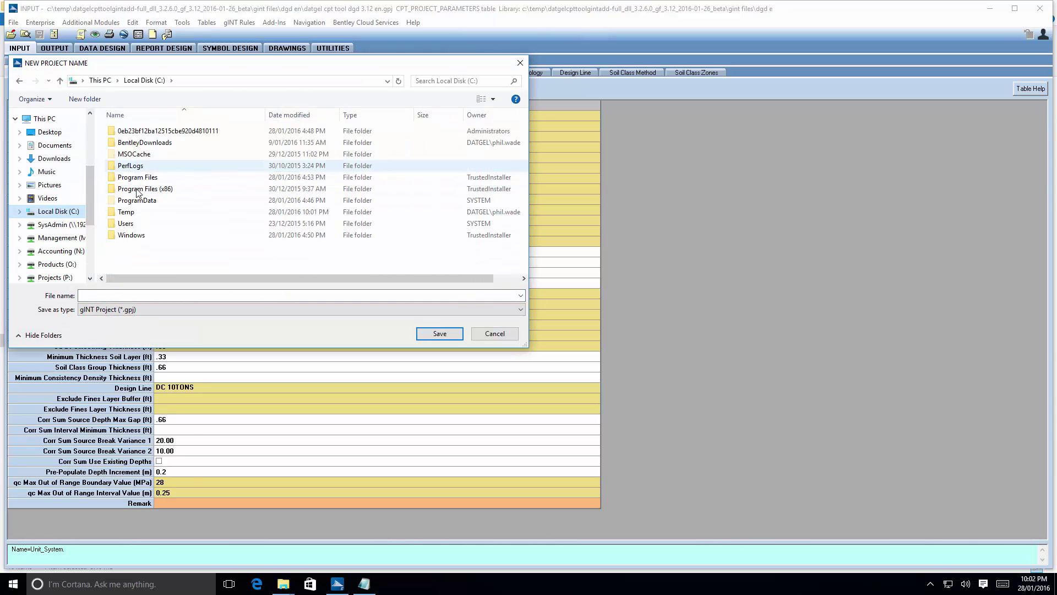
double_click(129, 212)
left_click(149, 294)
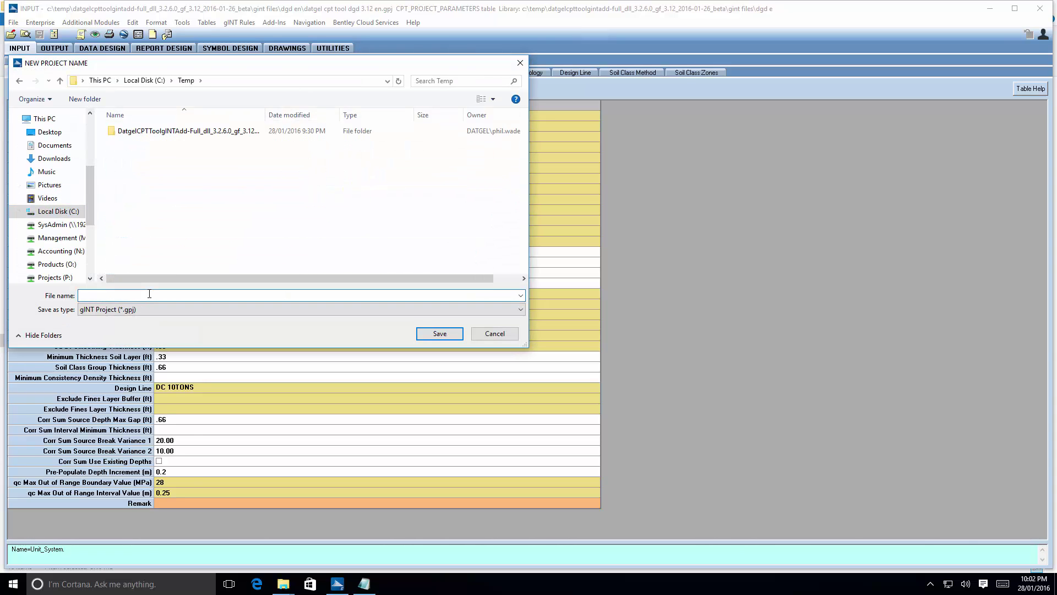
type("example")
key("Return")
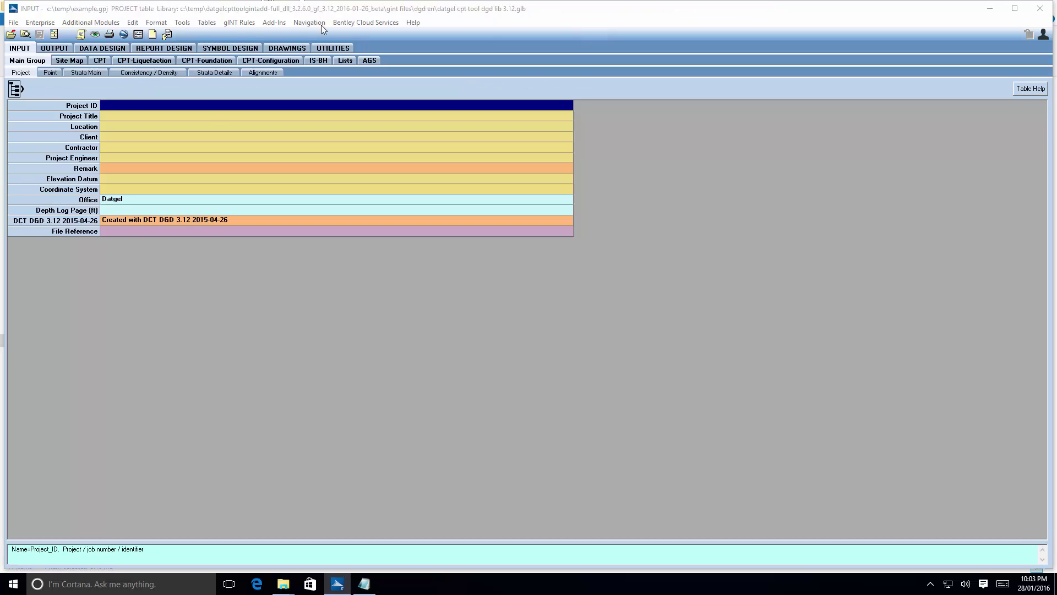
In Datgel Data Import, set File Type to ConeTec (*.cor) and queue 15-53095_CP37.COR
left_click(274, 22)
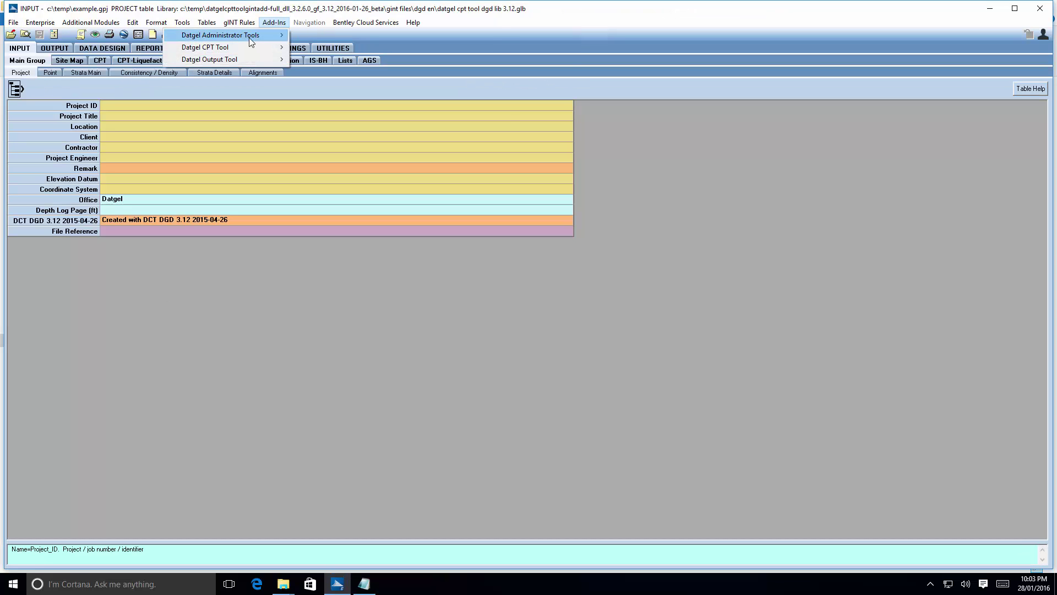
mouse_move(248, 49)
left_click(352, 48)
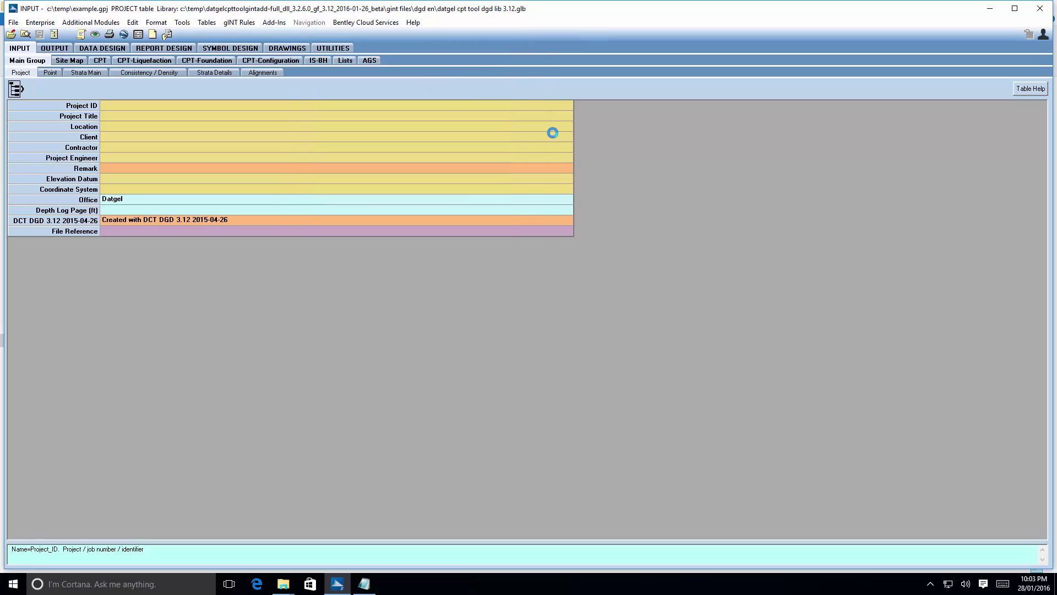
left_click(381, 185)
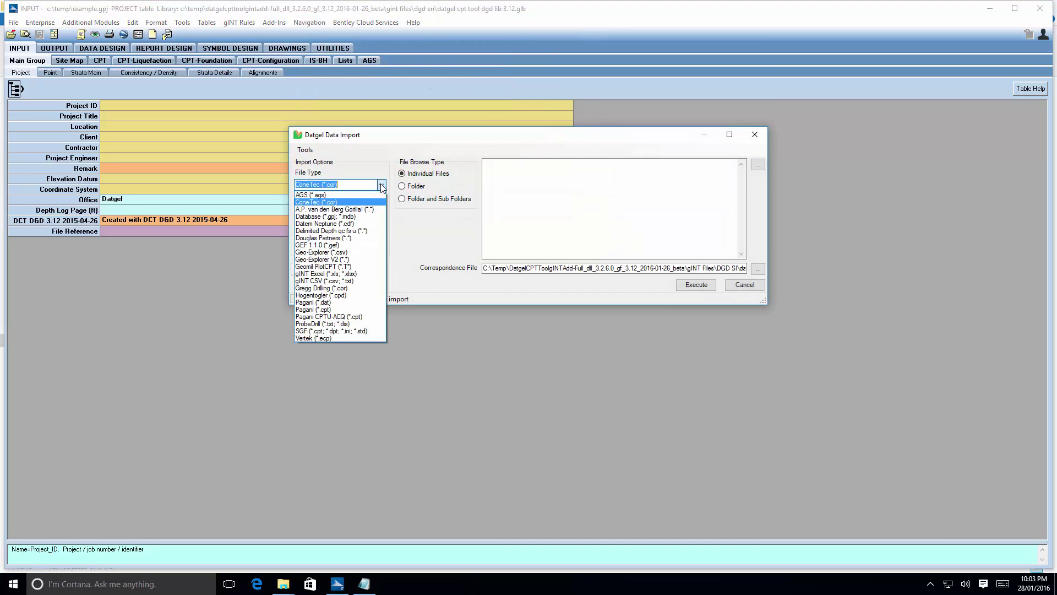
left_click(361, 202)
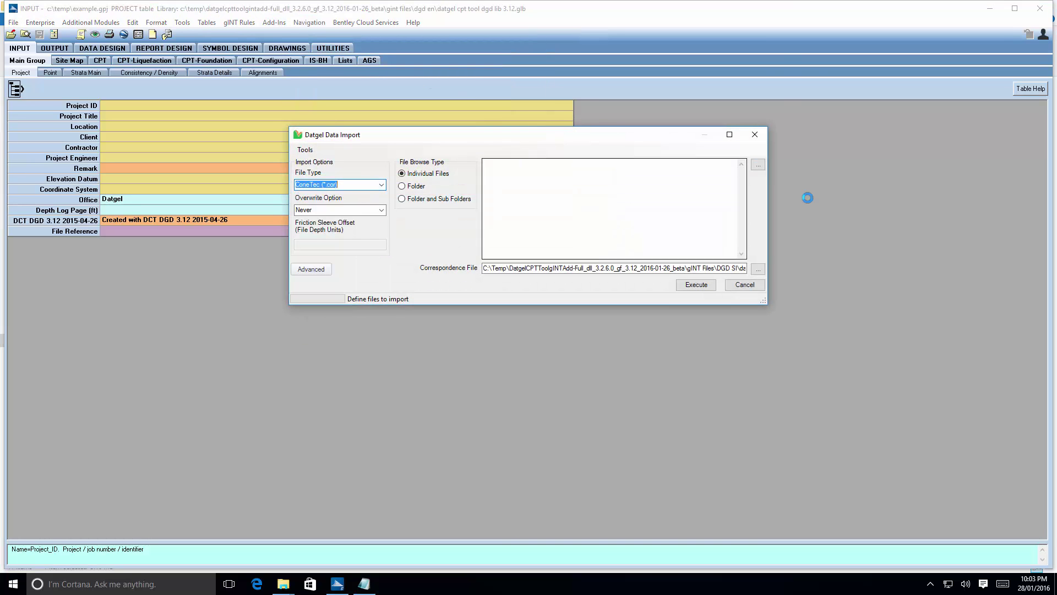
left_click(758, 165)
double_click(440, 231)
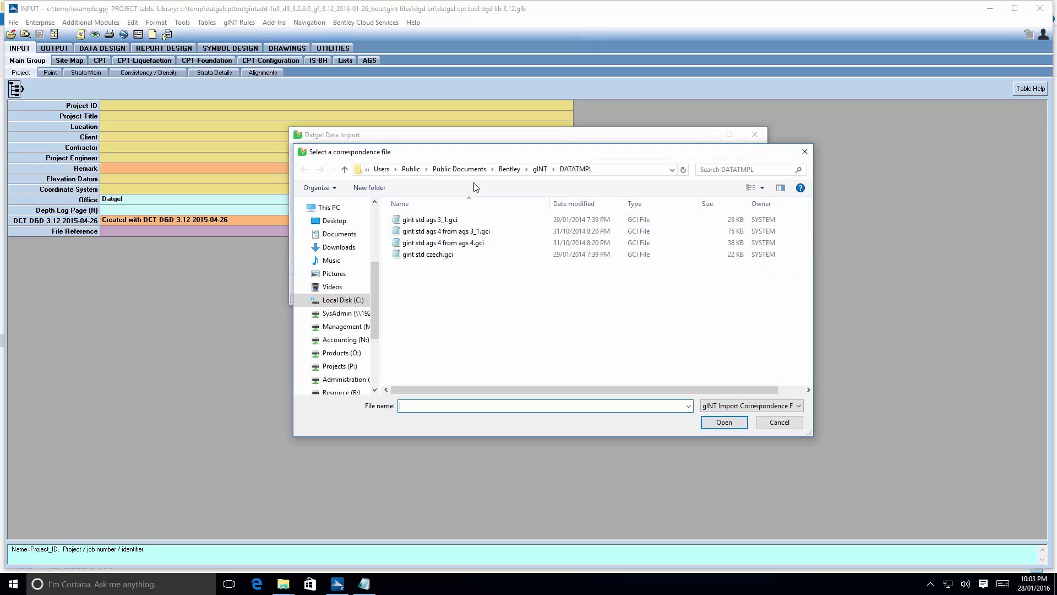
Choose conetec_cor_meters-tsf-tsf-ft_00.gci from C:\Temp as the correspondence file
left_click(361, 300)
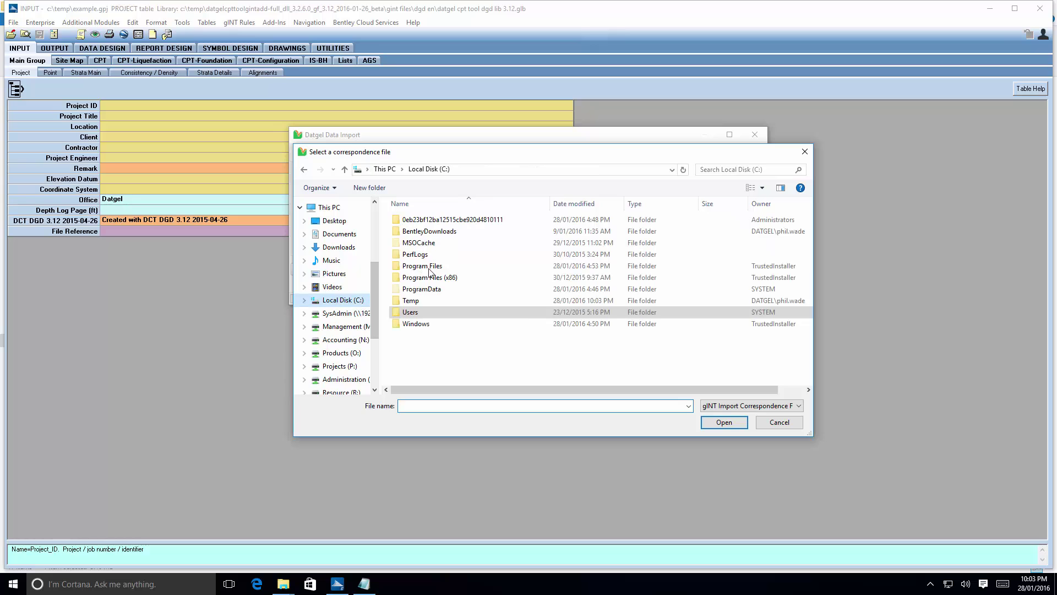
double_click(422, 300)
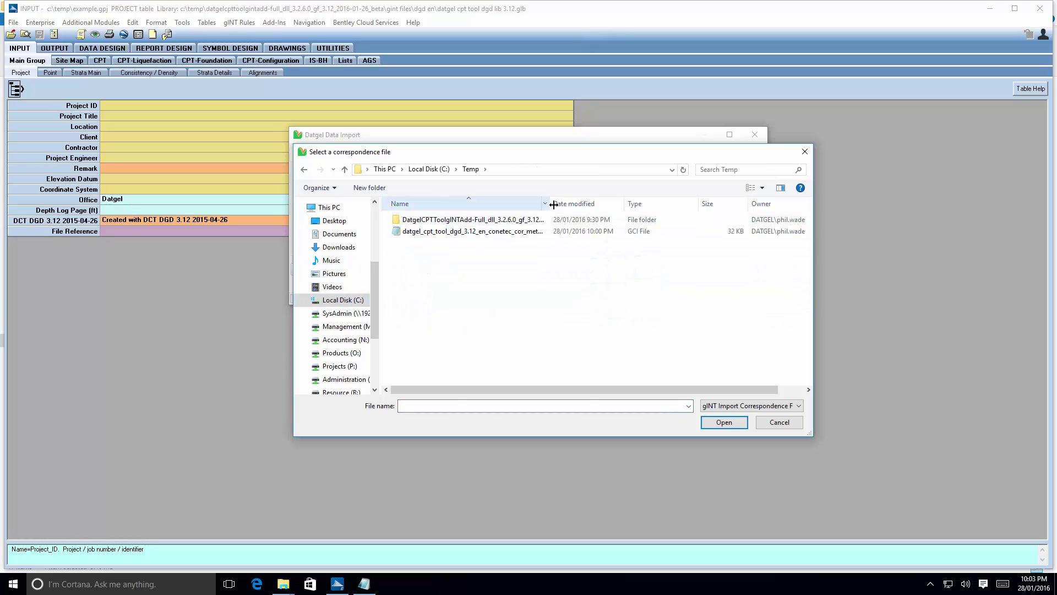
double_click(549, 204)
left_click(523, 235)
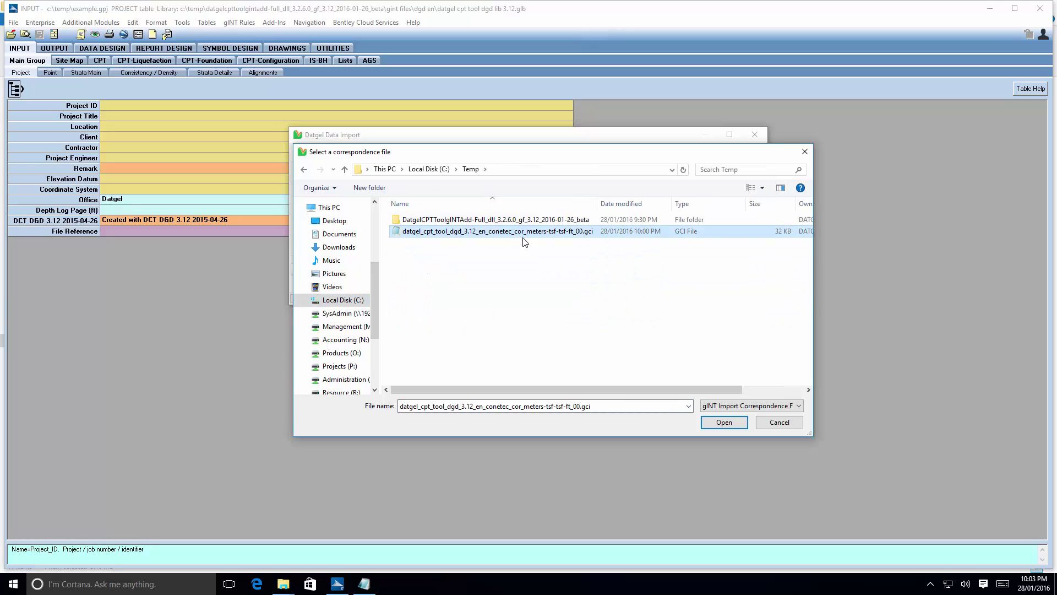
left_click(724, 422)
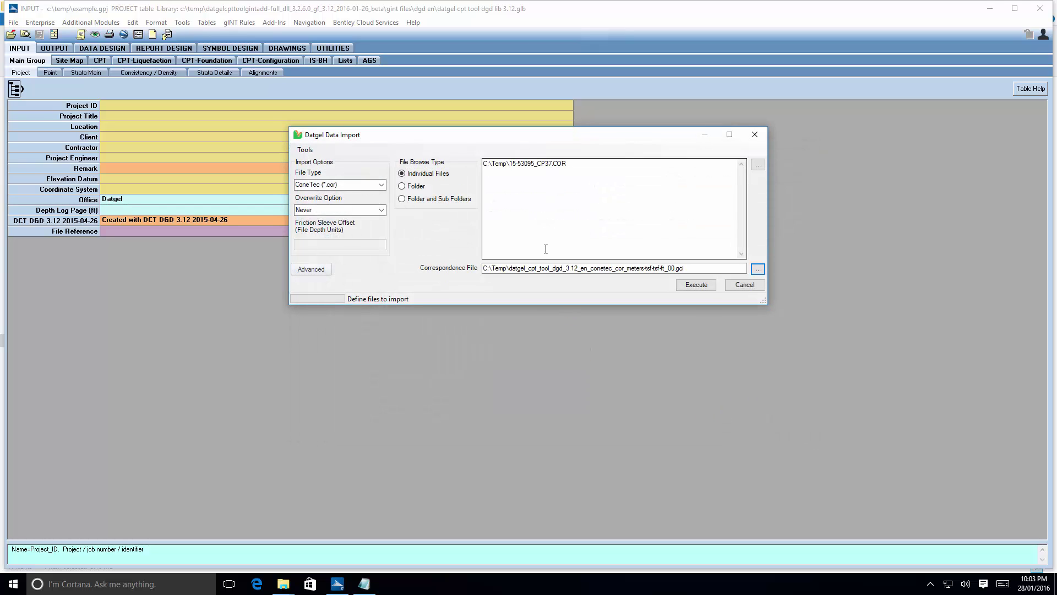
Execute the ConeTec import, bringing in 369 records including 361 CPT_DATA rows
left_click(700, 288)
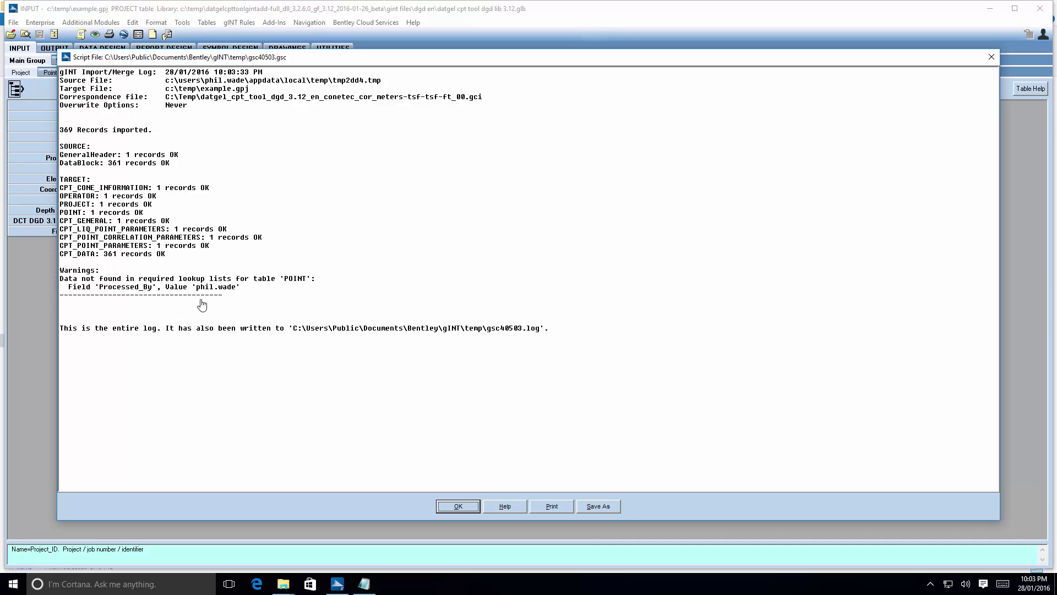
Close the import log, review the Portage Lakes title and NB-37 point and strata records, and show CPT data
left_click(466, 508)
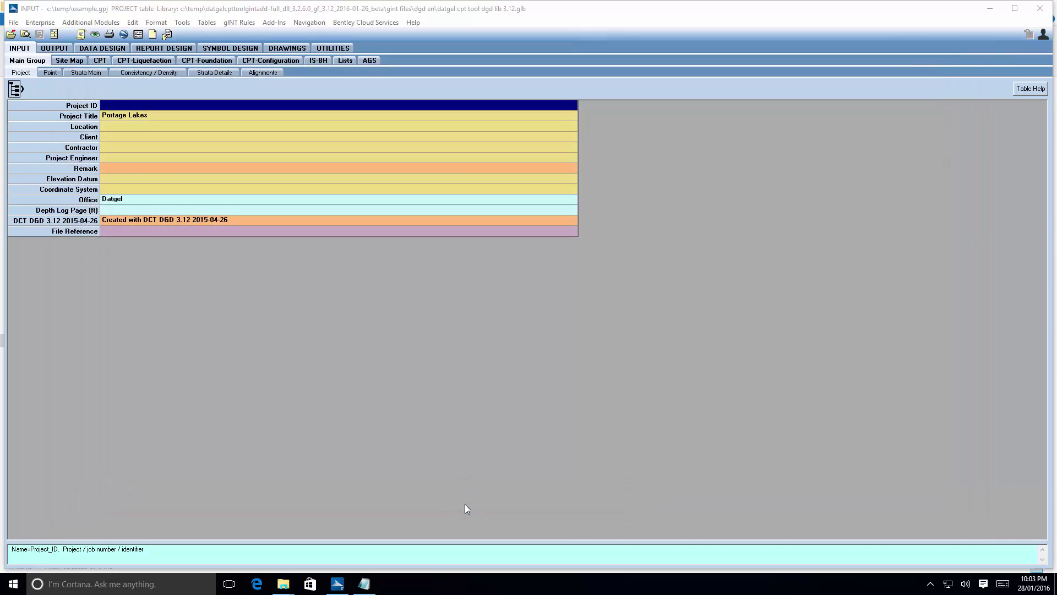
left_click(154, 117)
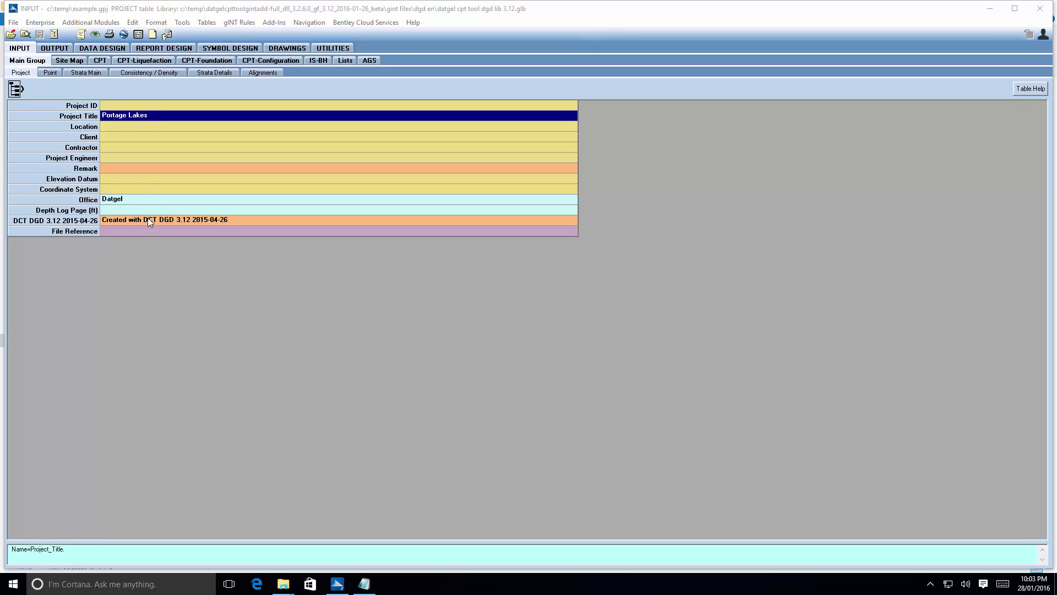
left_click(49, 73)
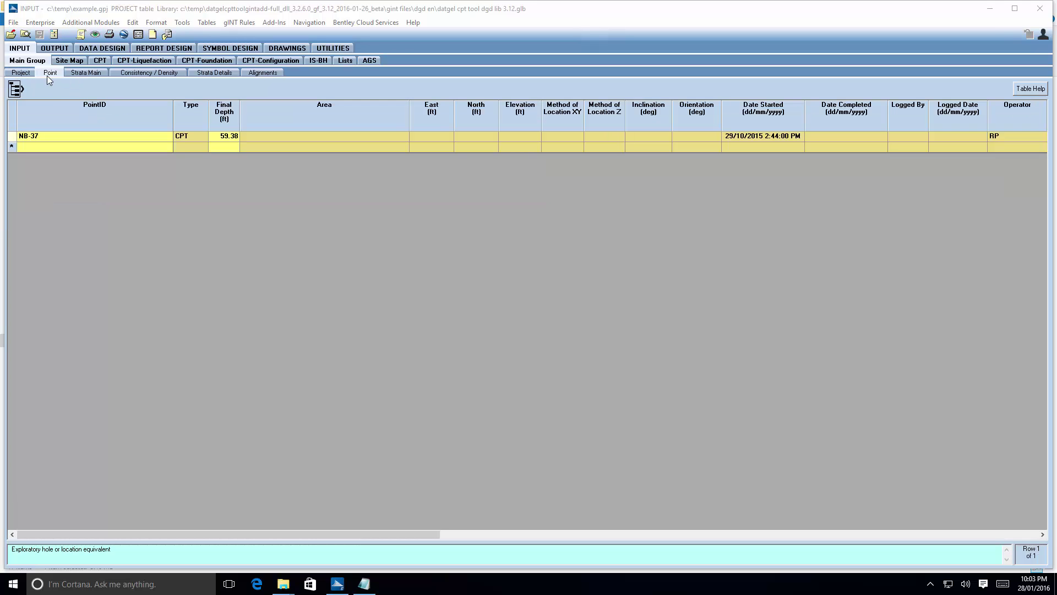
left_click(783, 140)
left_click(900, 534)
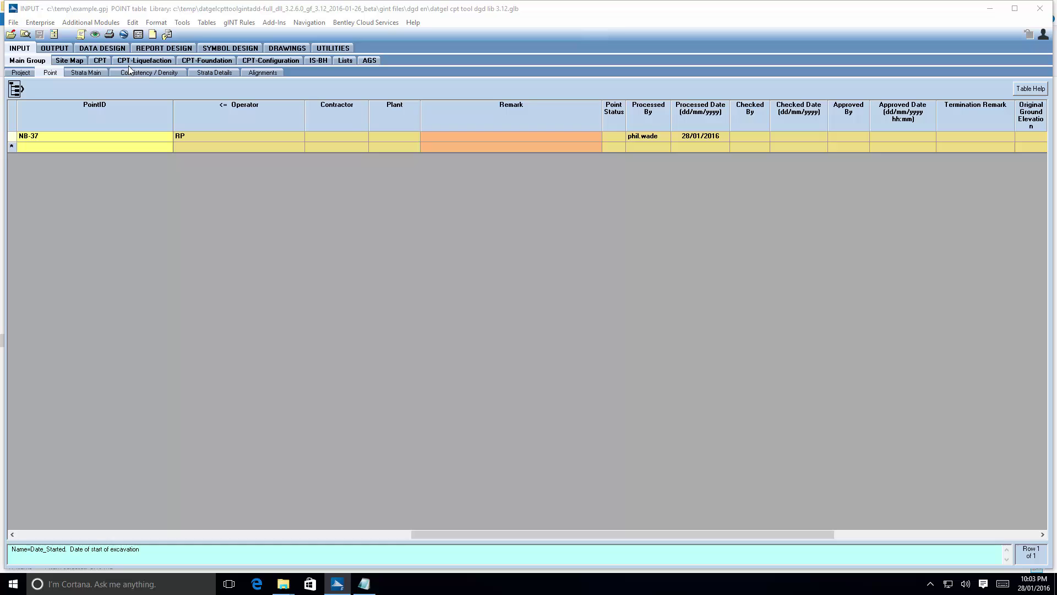
left_click(81, 74)
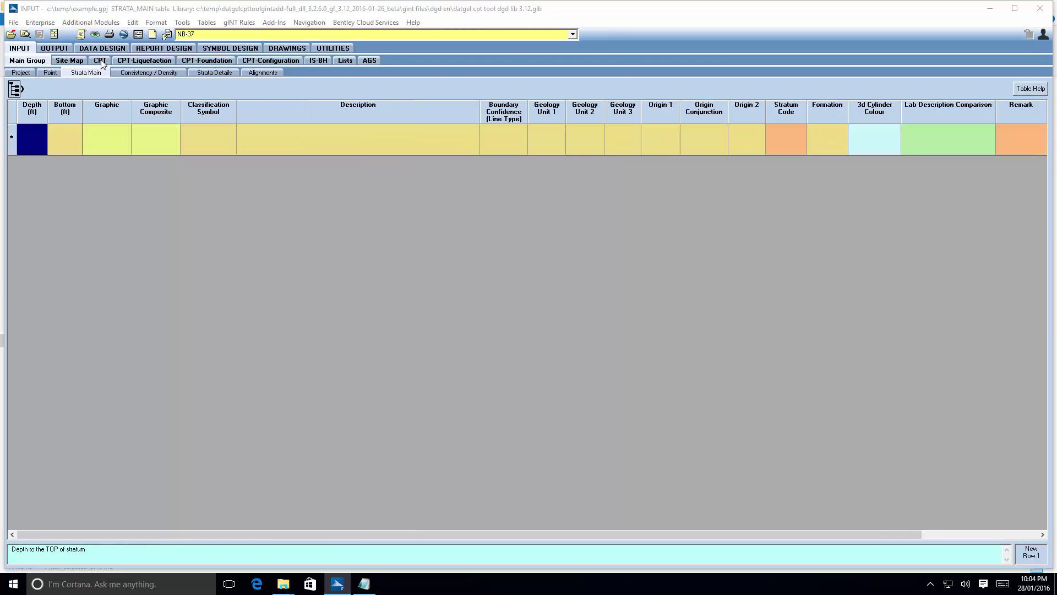
left_click(100, 63)
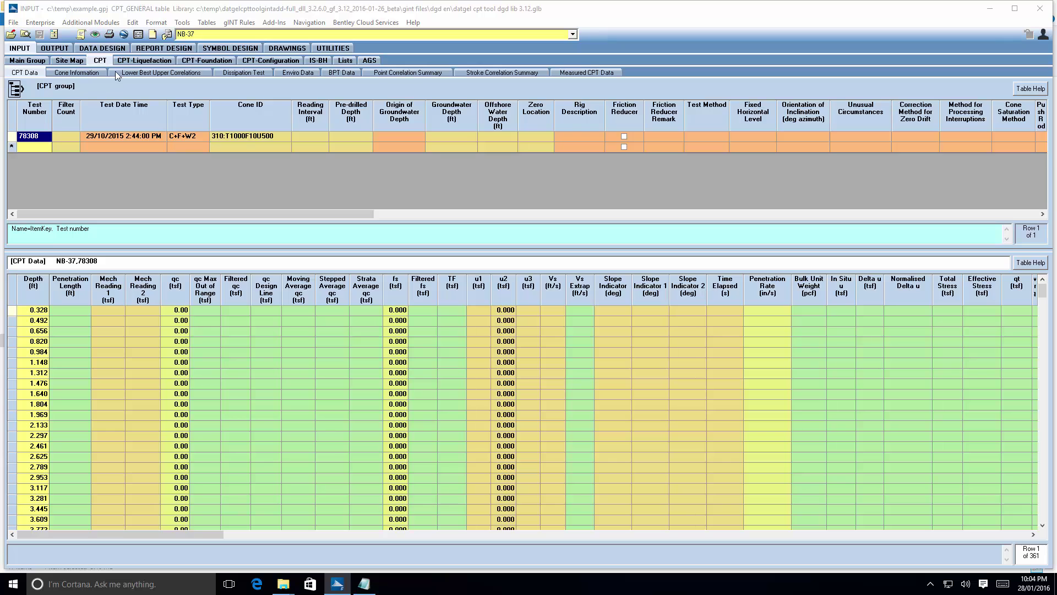
left_click_drag(1042, 290, 1056, 527)
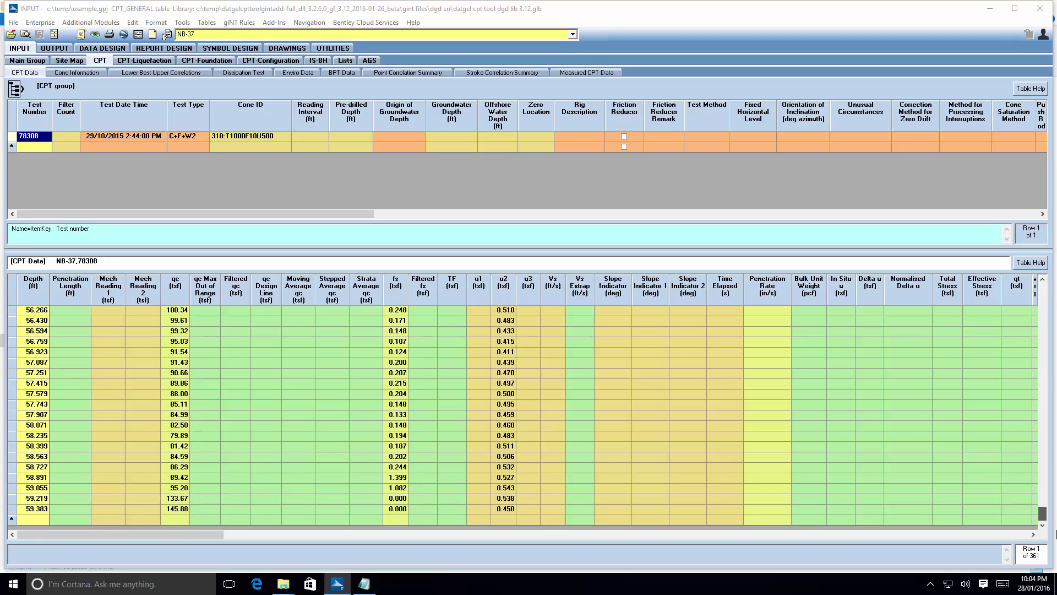
left_click_drag(1056, 530, 1053, 262)
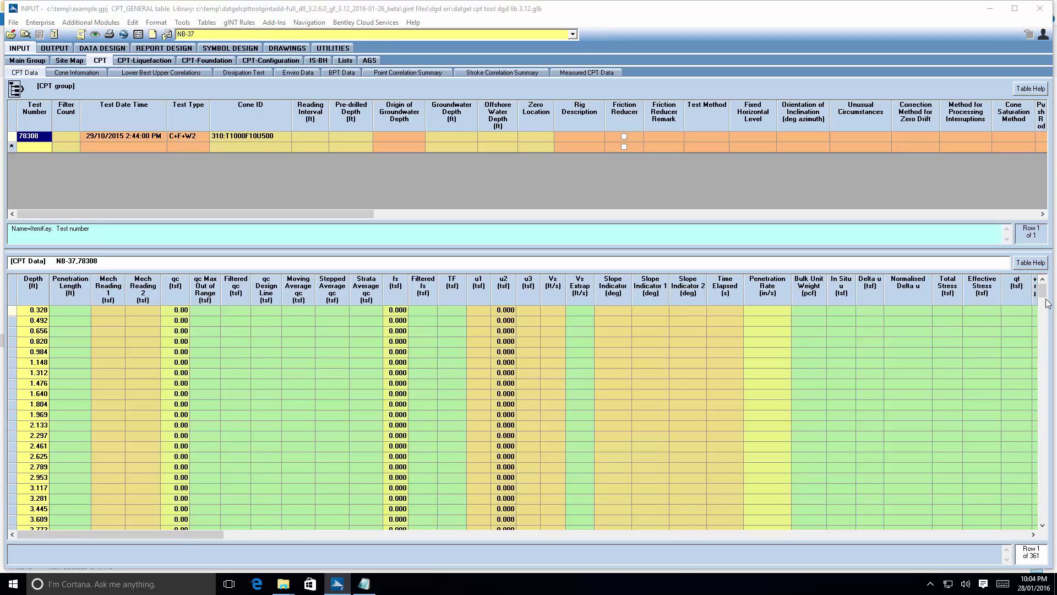
left_click_drag(1043, 292, 1046, 336)
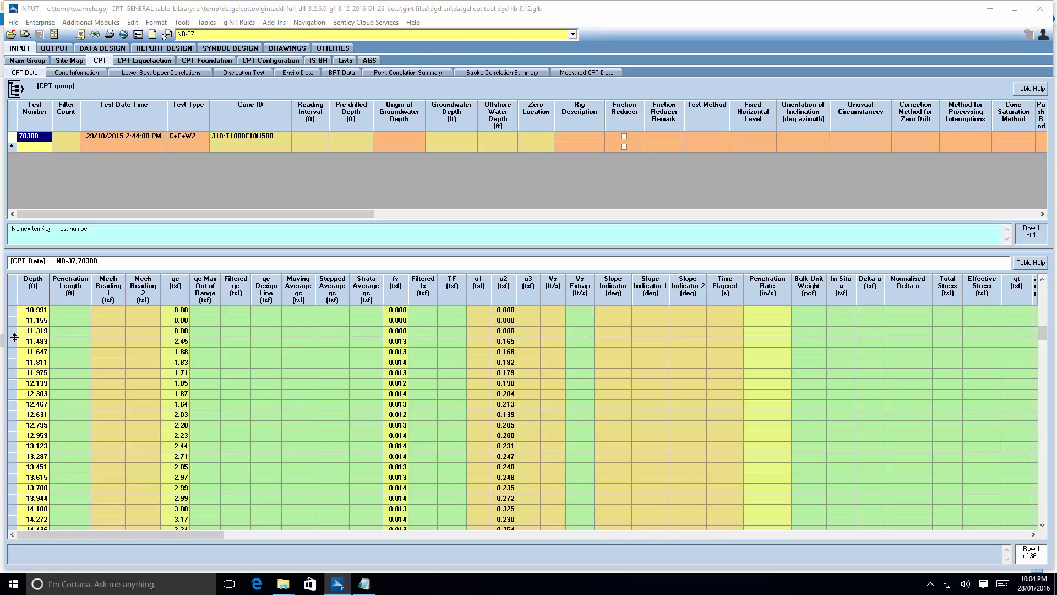
left_click(32, 344)
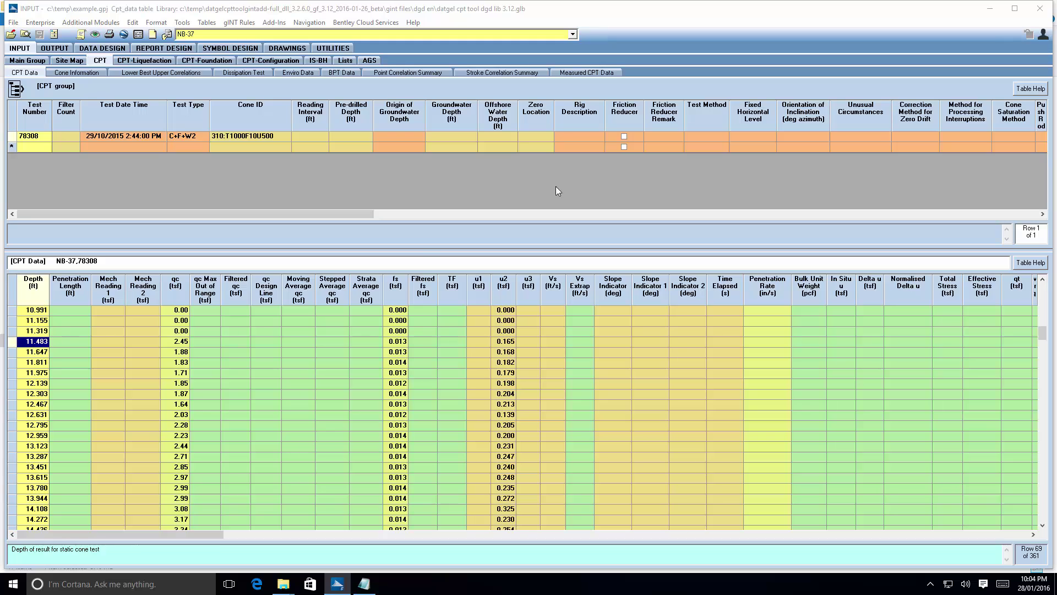
Enter groundwater depth 11.00 ft for NB-37, save, and run the Datgel CPT calculation
left_click(448, 138)
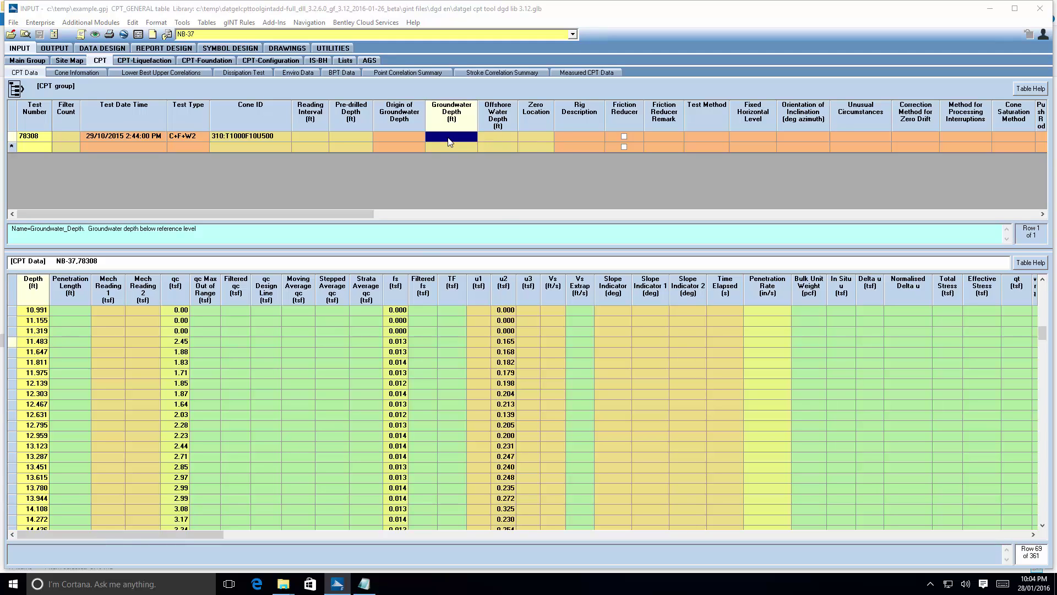
key("Tab")
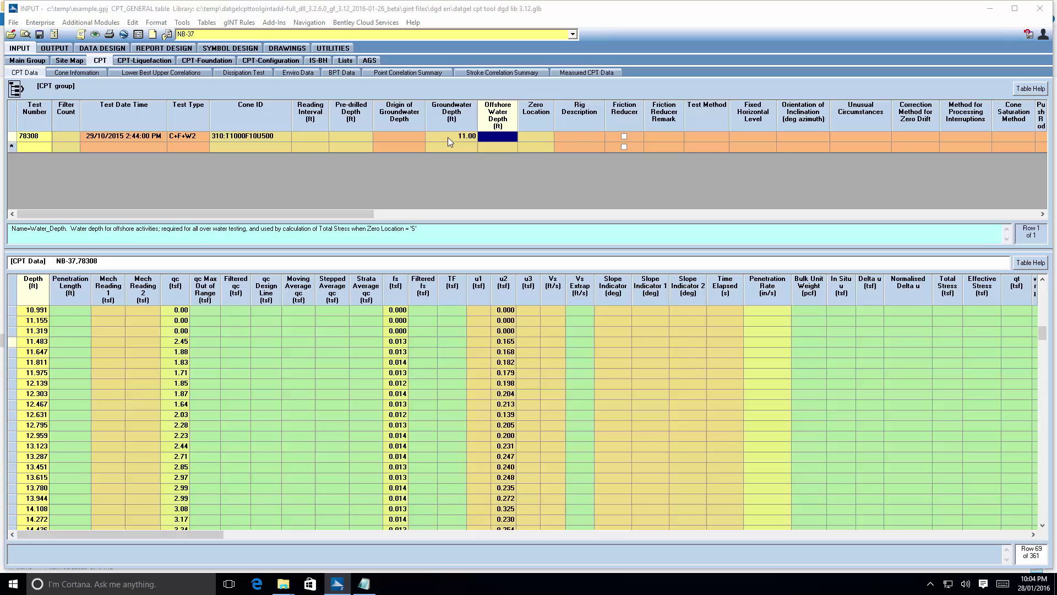
left_click(448, 138)
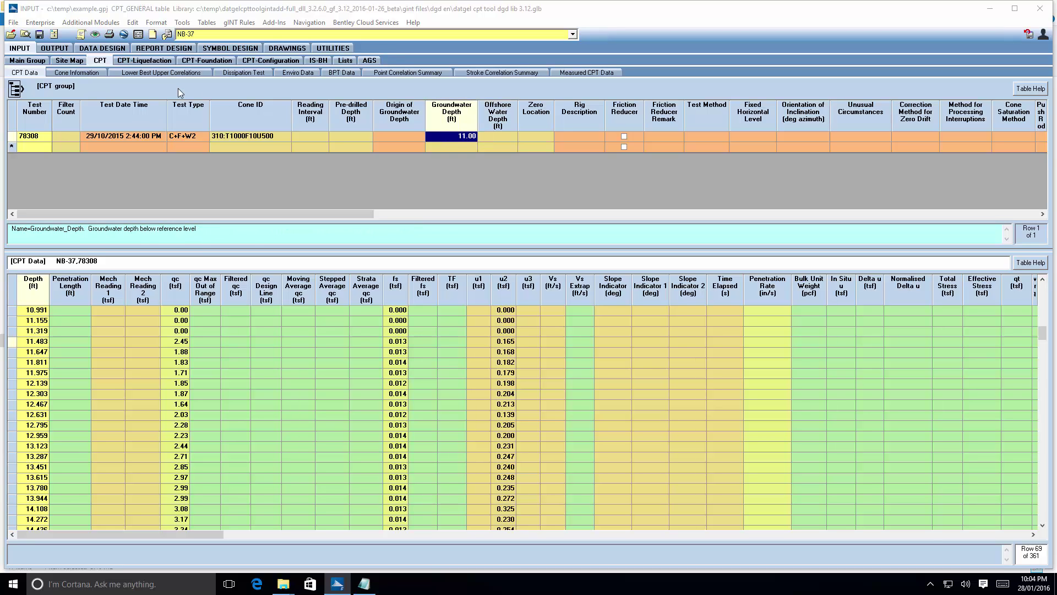
left_click(40, 35)
left_click(40, 35)
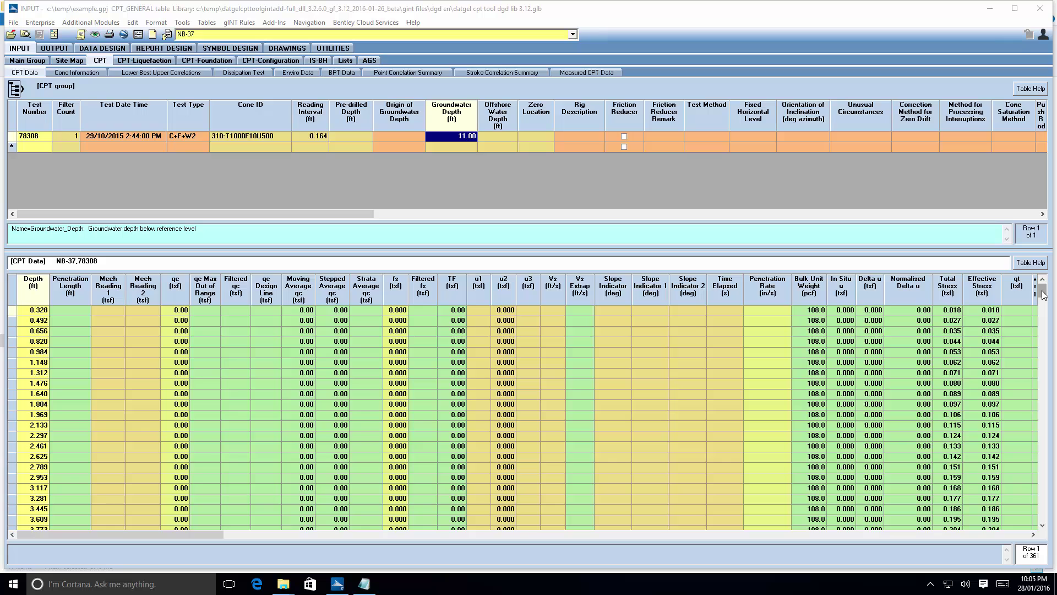
Scroll through the calculated CPT columns, inspect qt, and view Cone Information for cone 310:T1000F10U500
mouse_move(1043, 292)
left_mouse_down()
mouse_move(1055, 521)
mouse_move(1044, 527)
mouse_move(1044, 290)
left_mouse_up()
left_click(1019, 534)
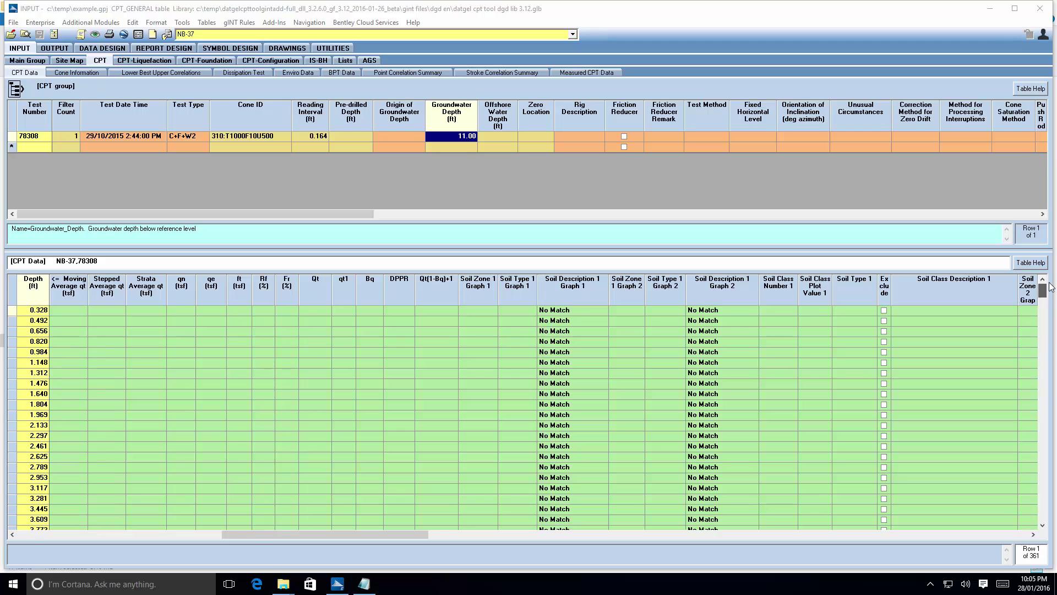
left_click(985, 535)
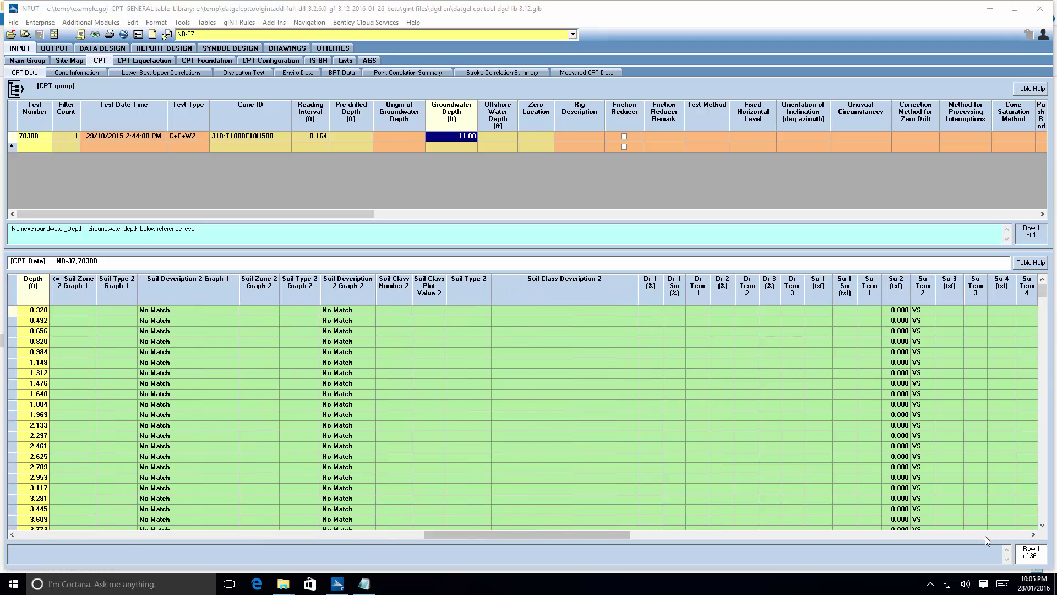
left_click_drag(1043, 291, 1043, 496)
left_click_drag(1049, 415, 1050, 262)
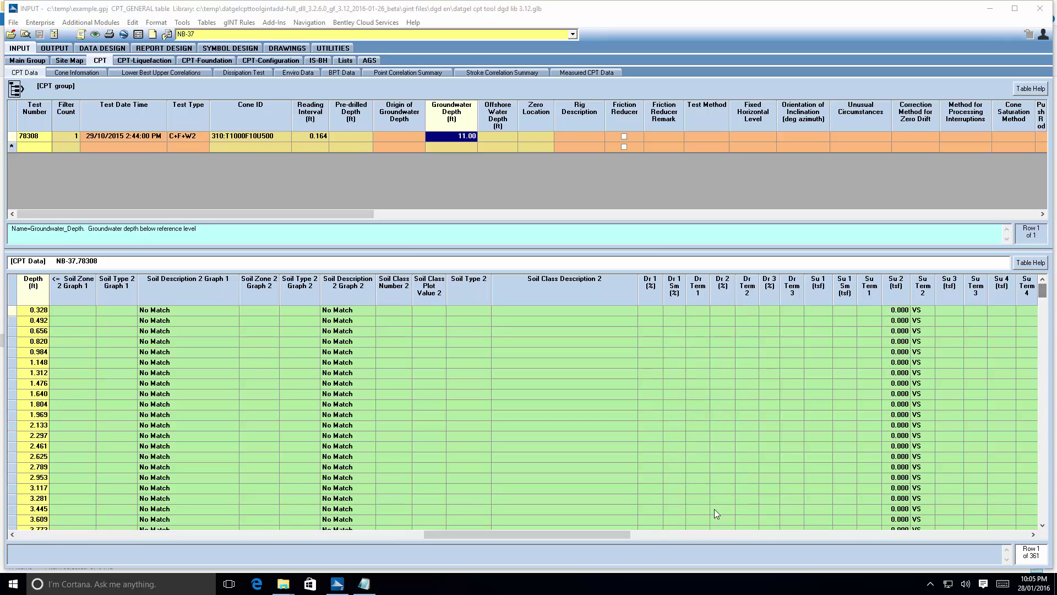
left_click_drag(630, 532, 306, 521)
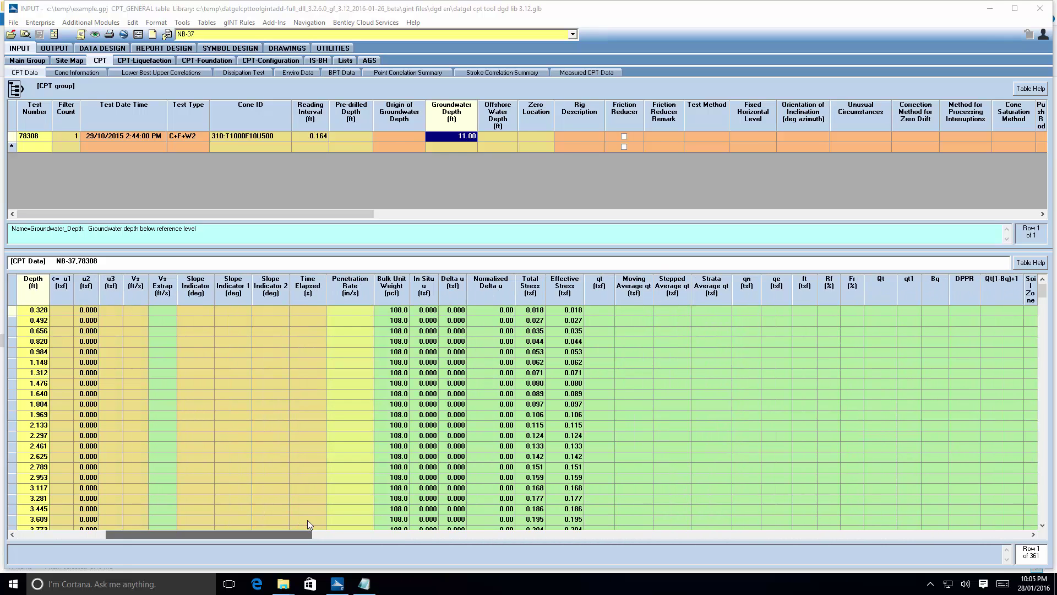
left_click(606, 344)
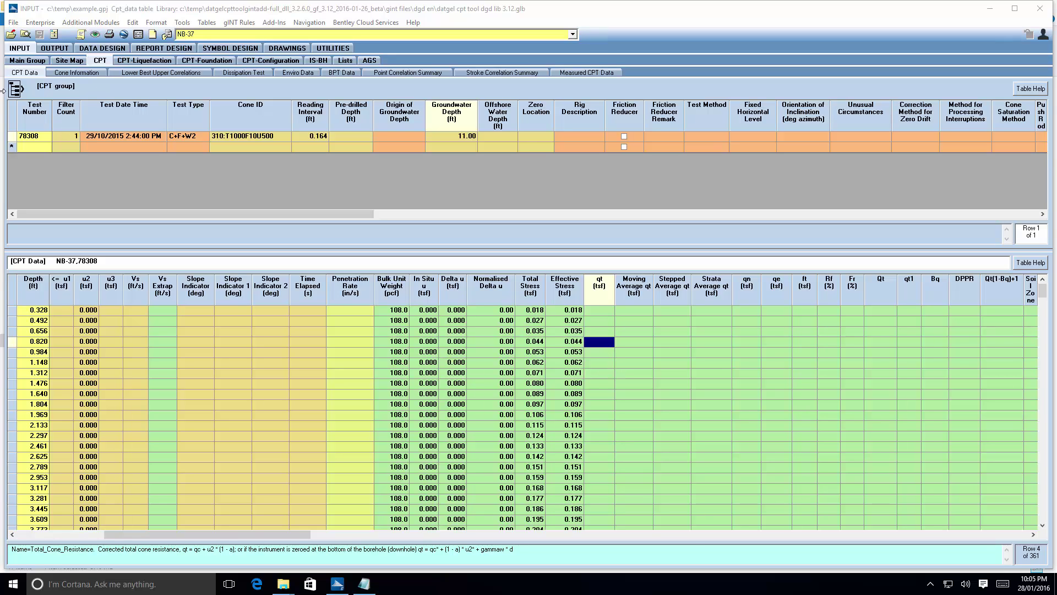
left_click(80, 73)
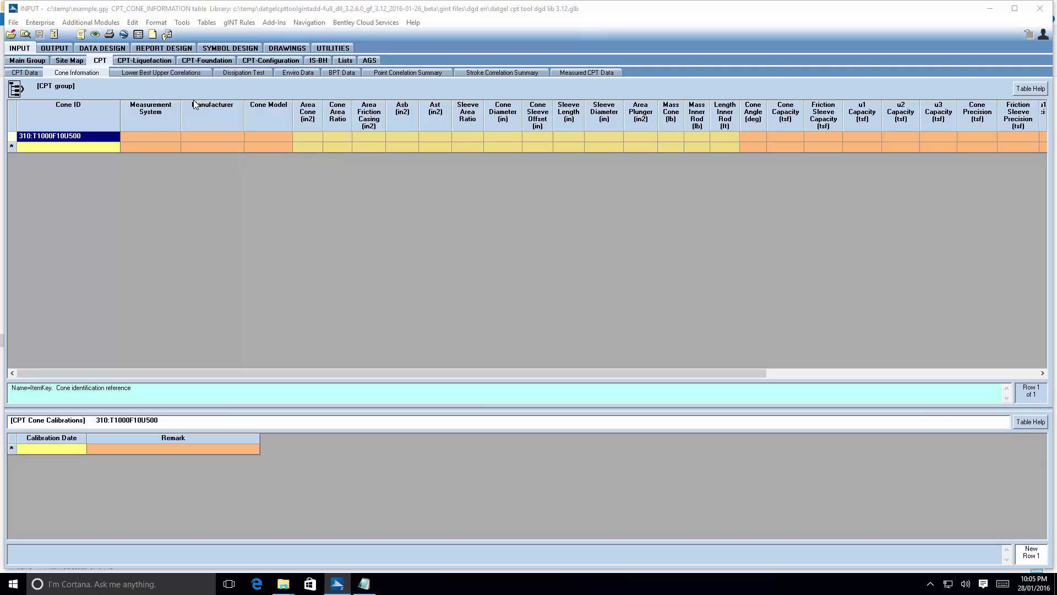
Open the Datgel CPT Tool DGD 3.12 EN sample project from gINT Files\DGD EN
left_click(55, 74)
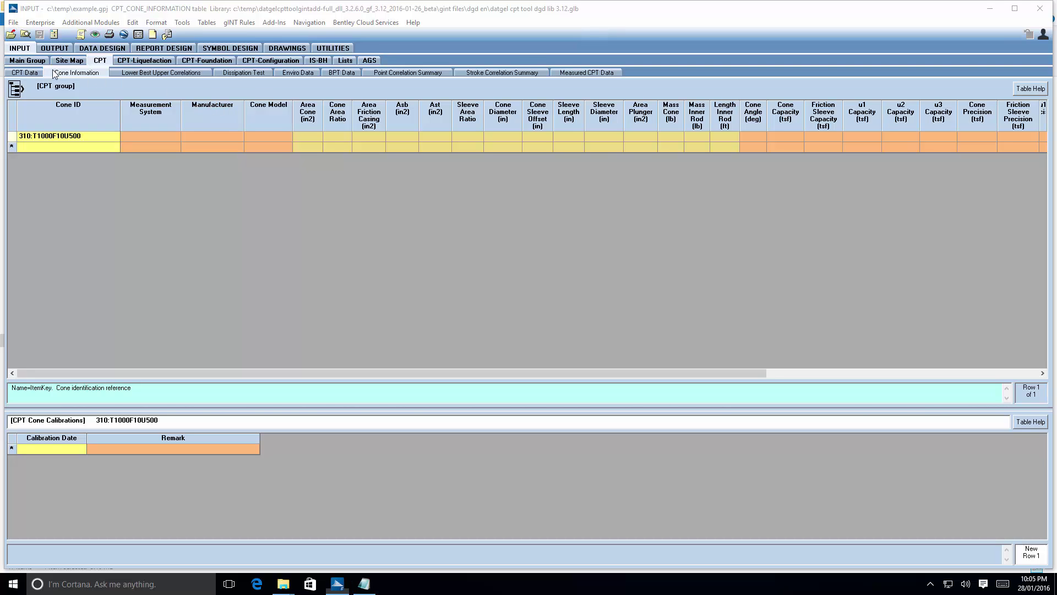
key("ctrl+o")
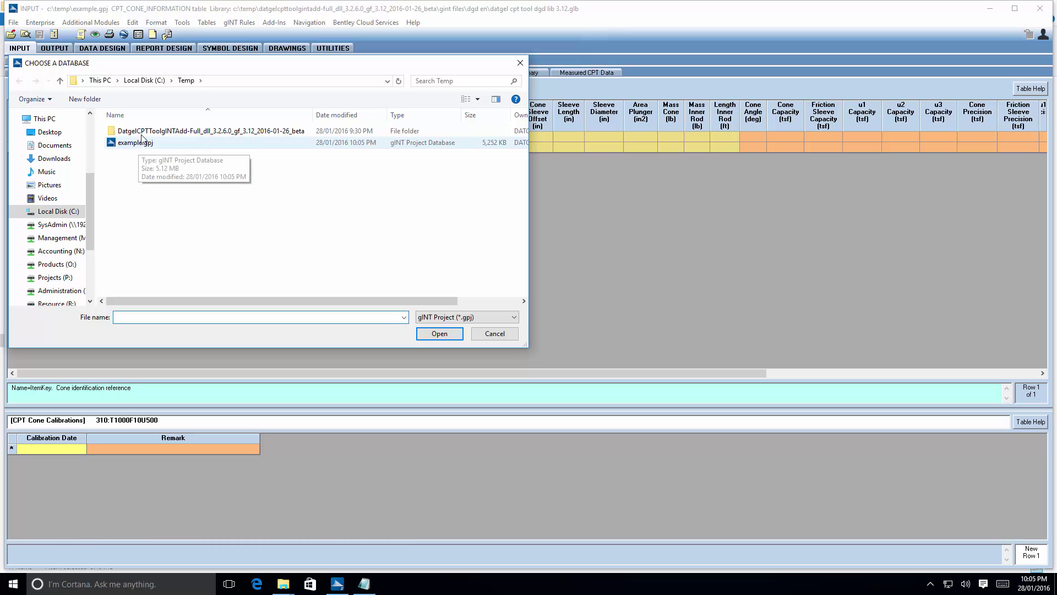
double_click(139, 132)
double_click(142, 154)
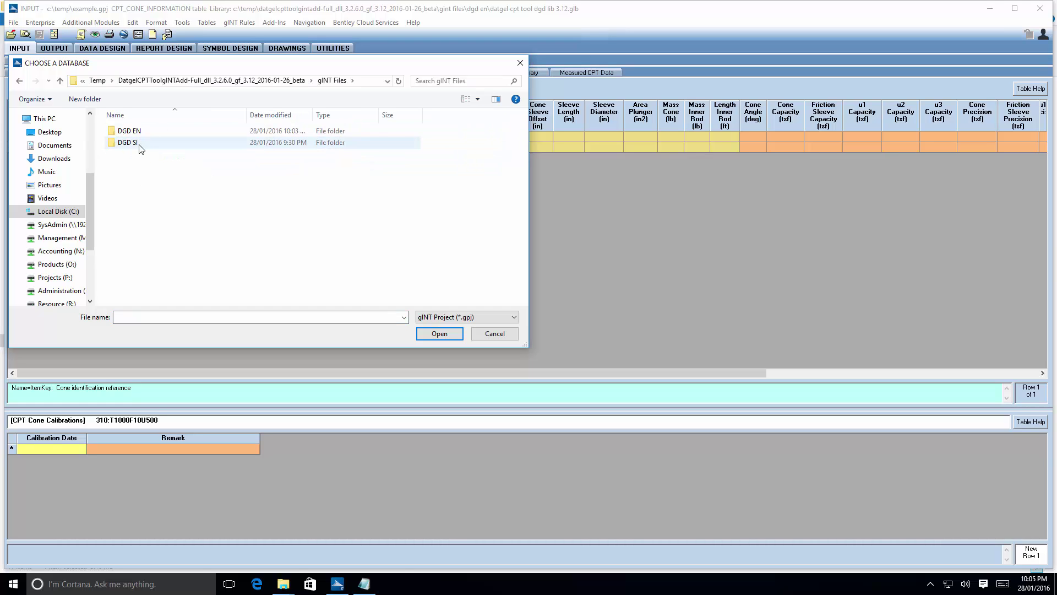
double_click(129, 131)
double_click(150, 133)
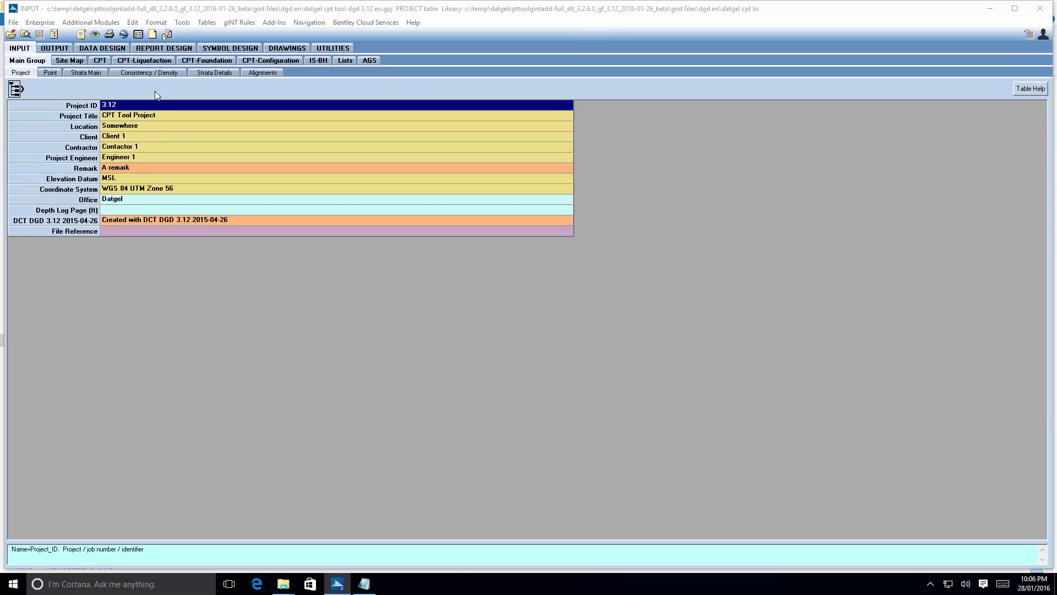
Show CPT data for point COR-A: test 14145, cone 334:T1500F15U500, 1278 readings
left_click(99, 61)
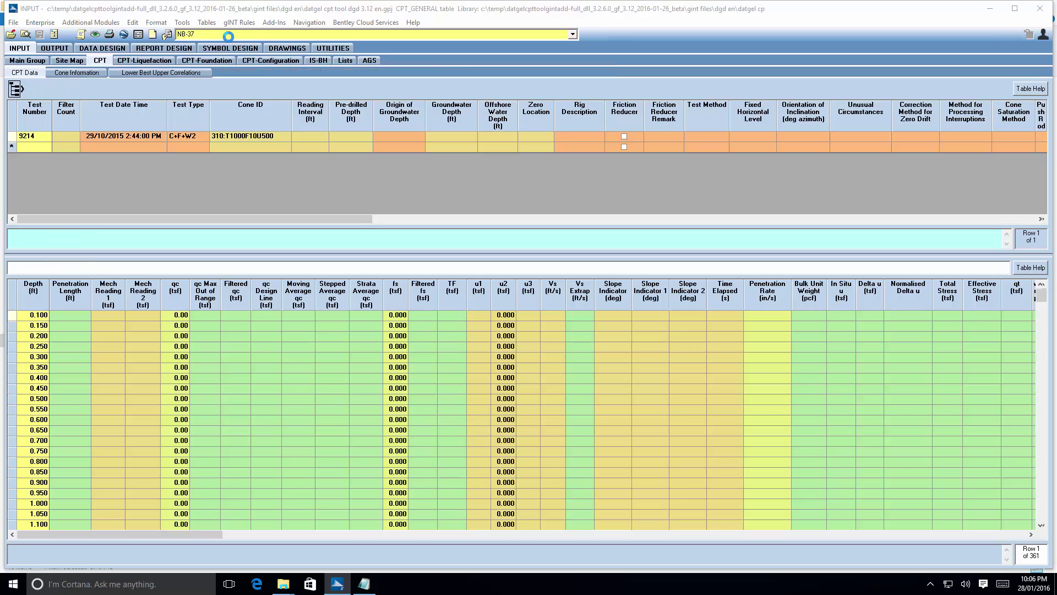
left_click(230, 34)
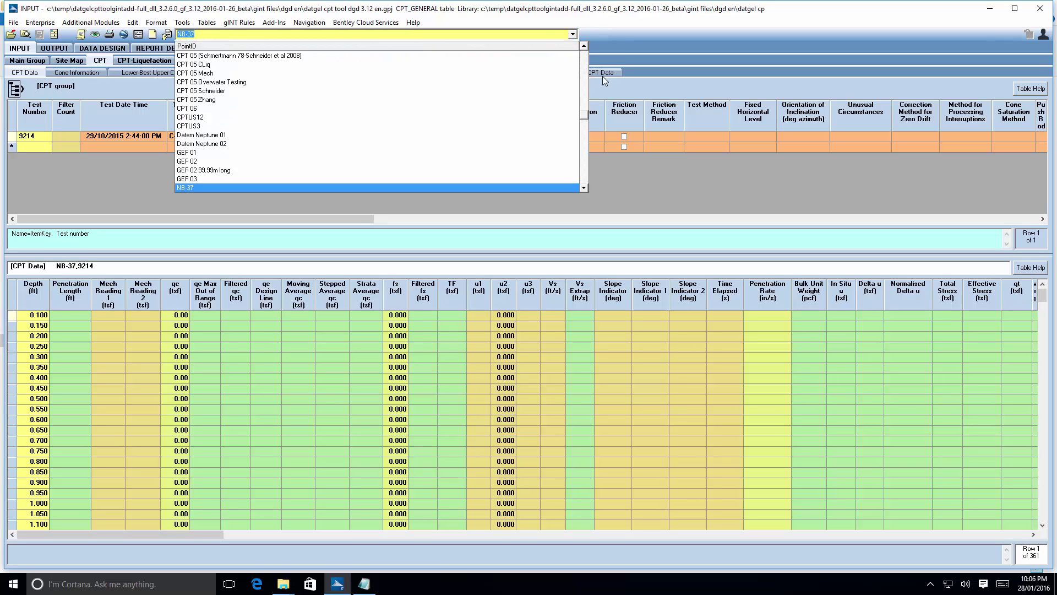
left_click(584, 72)
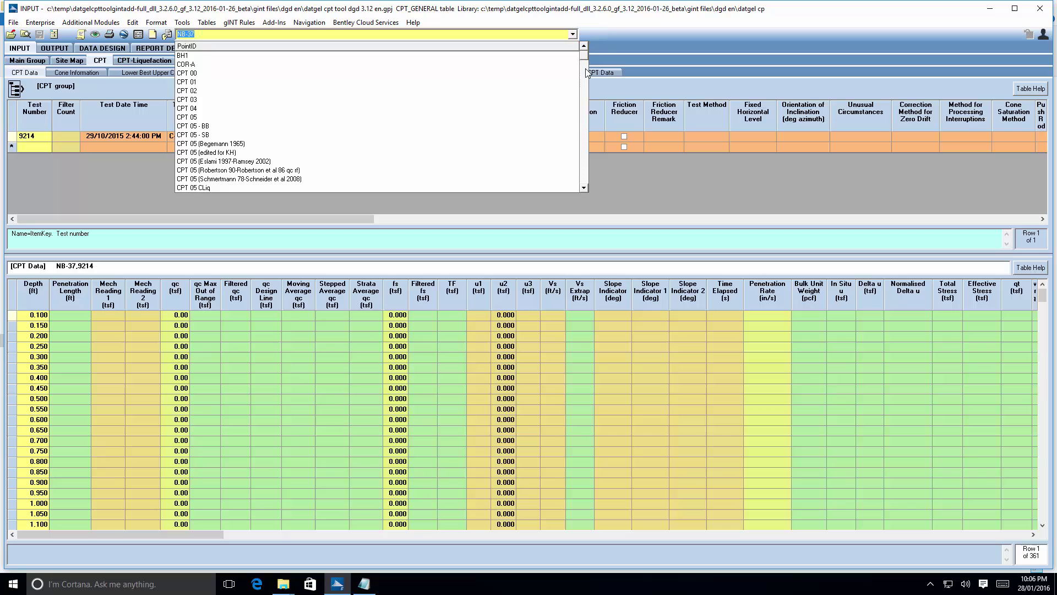
left_click(214, 62)
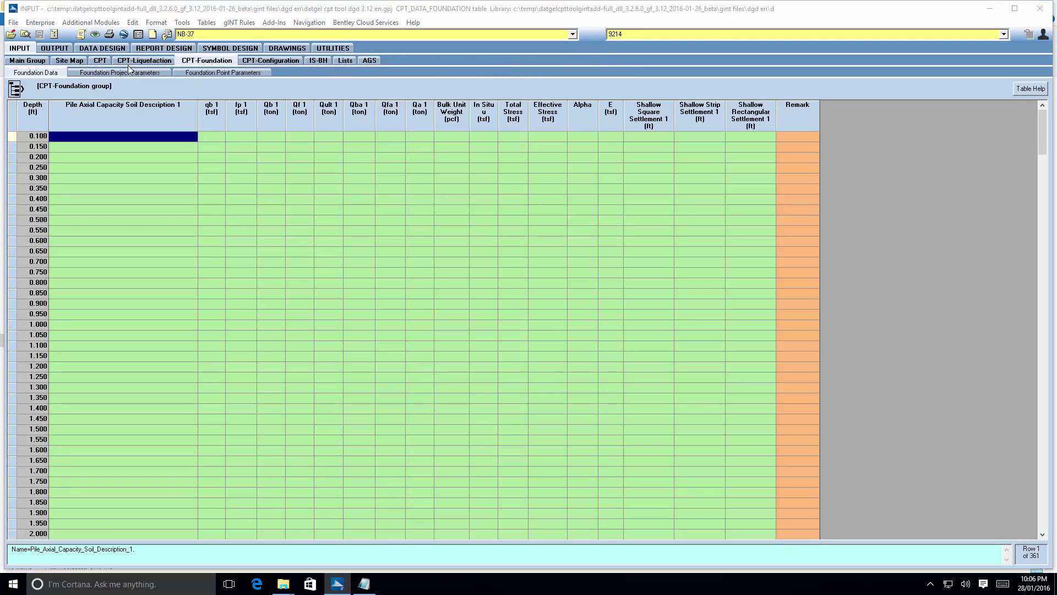
left_click(100, 61)
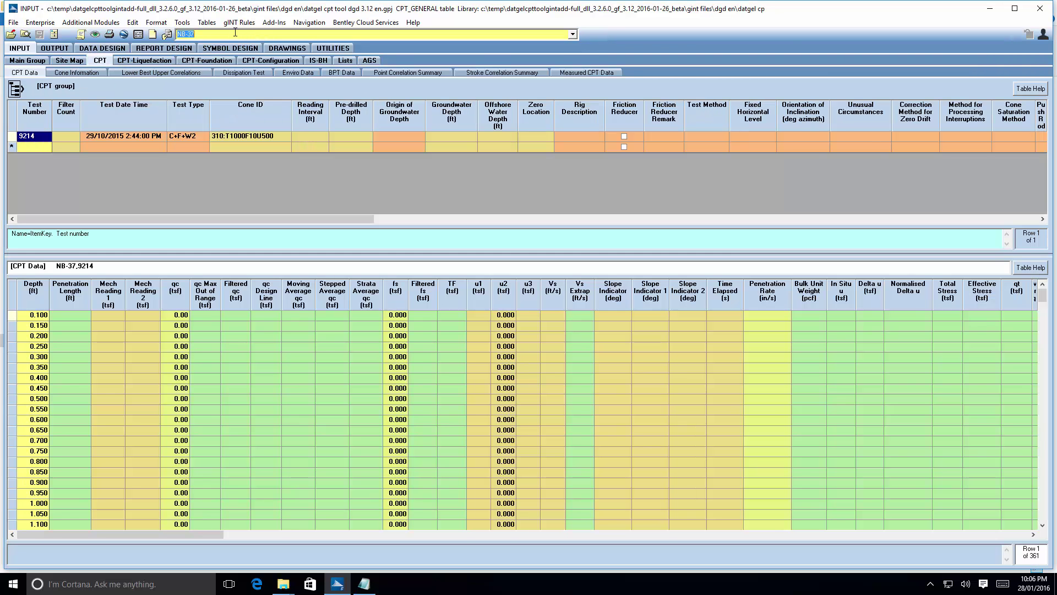
left_click(234, 33)
left_click(588, 69)
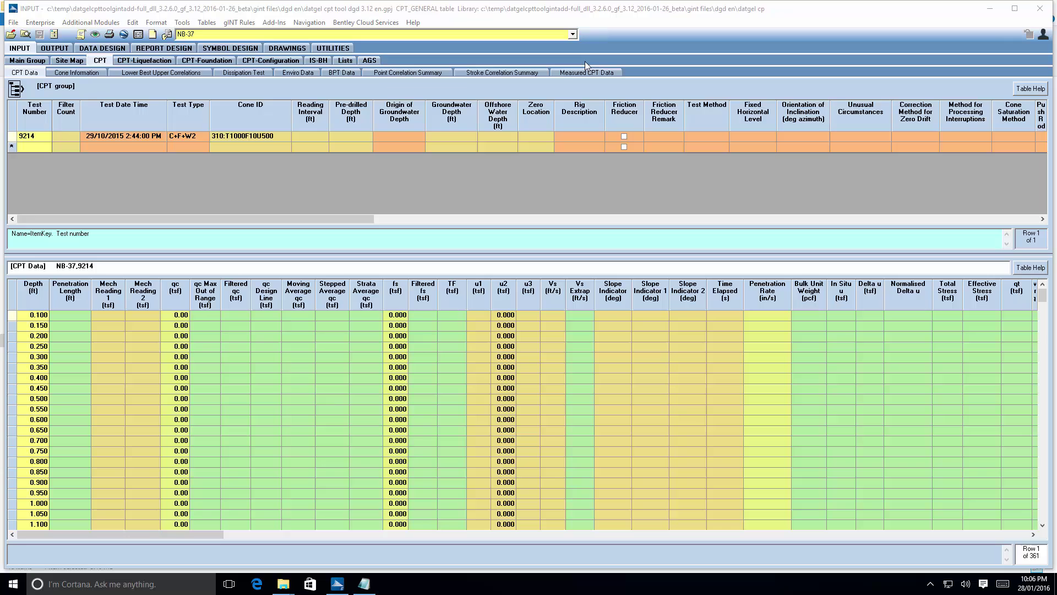
left_click(574, 37)
left_click(587, 65)
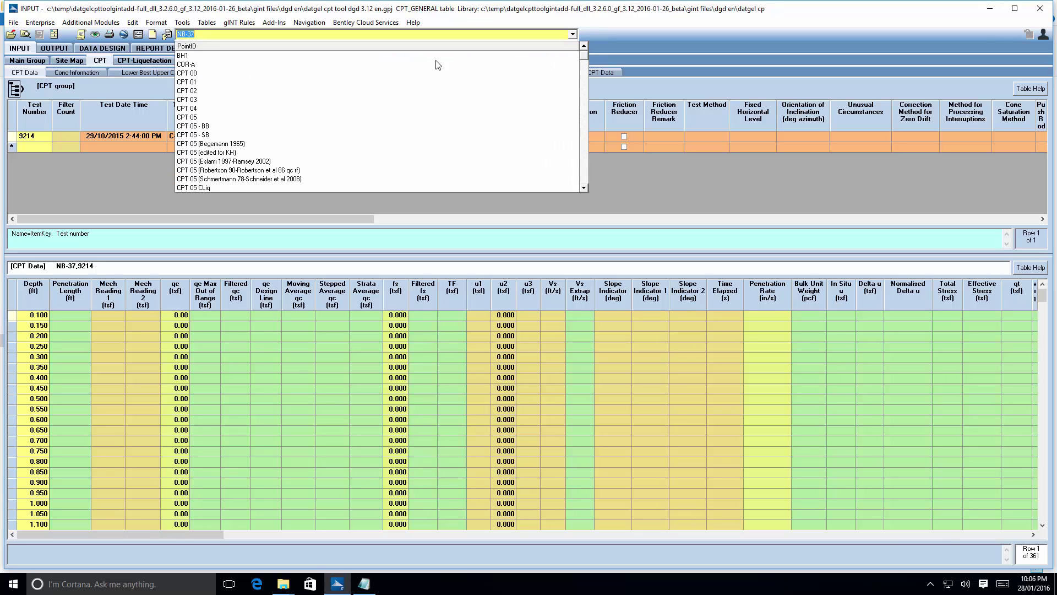
left_click(193, 66)
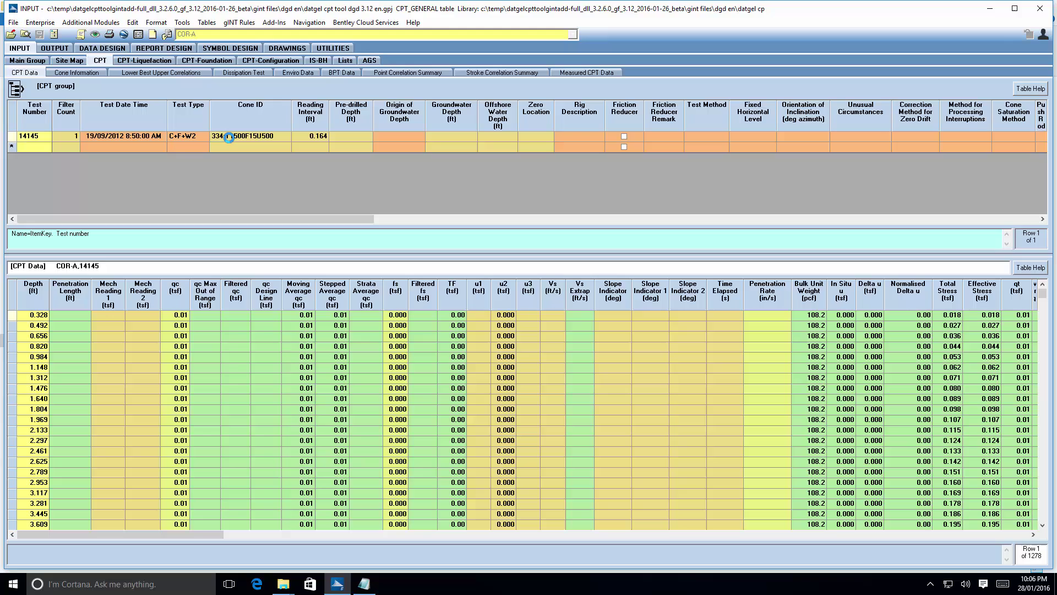
Read the 0.800 area ratio of cone 334:T1500F15U500, then reopen c:\temp\example.gpj
left_click(229, 137)
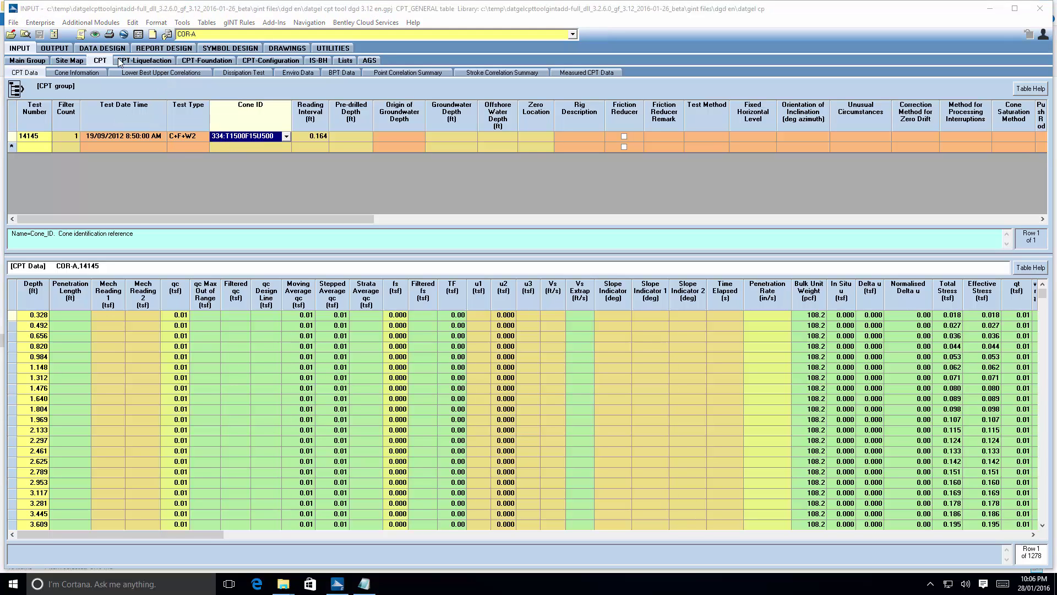
left_click(93, 74)
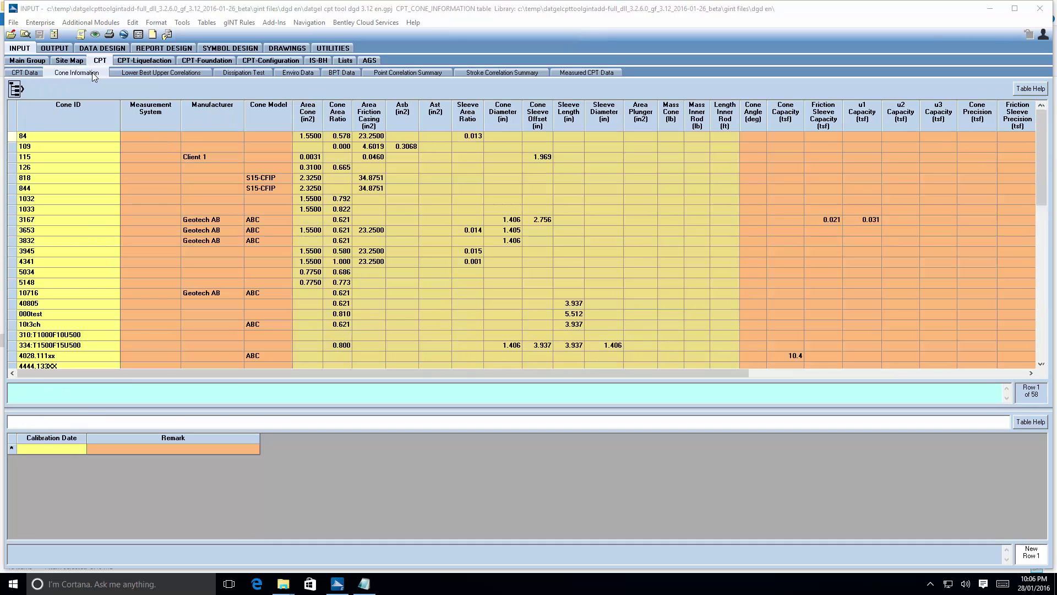
left_click(337, 345)
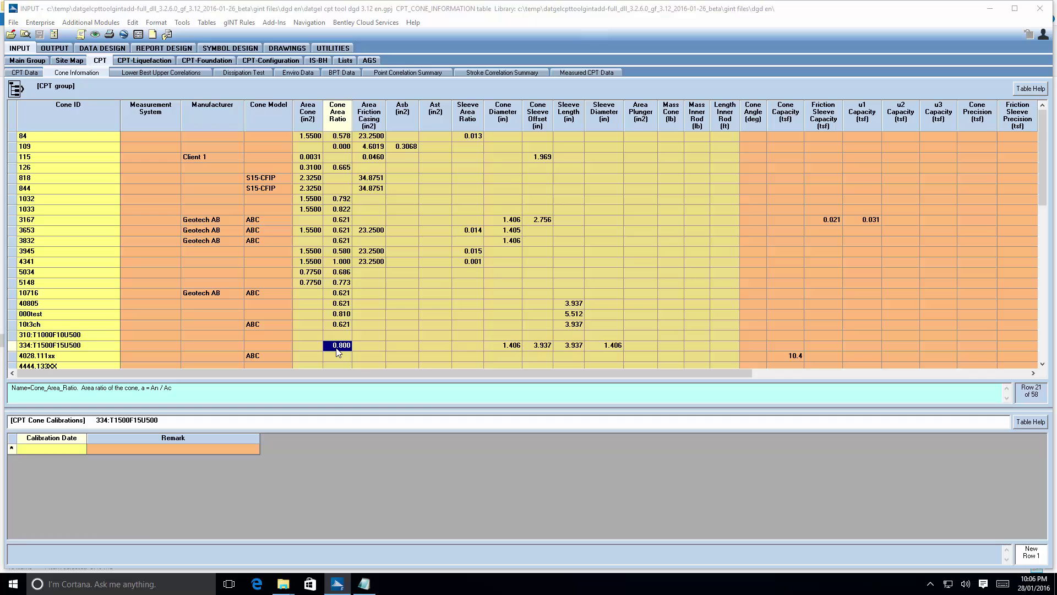
key("Right")
key("Right")
key("Right")
key("Right")
key("Right")
key("Right")
key("Right")
left_click(337, 347)
left_click(13, 23)
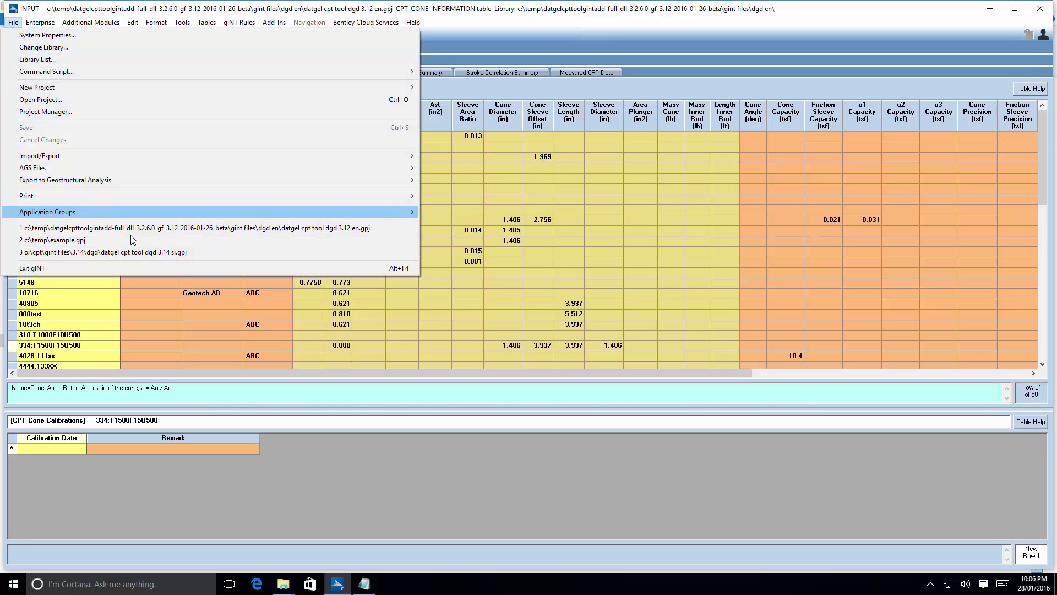
left_click(128, 241)
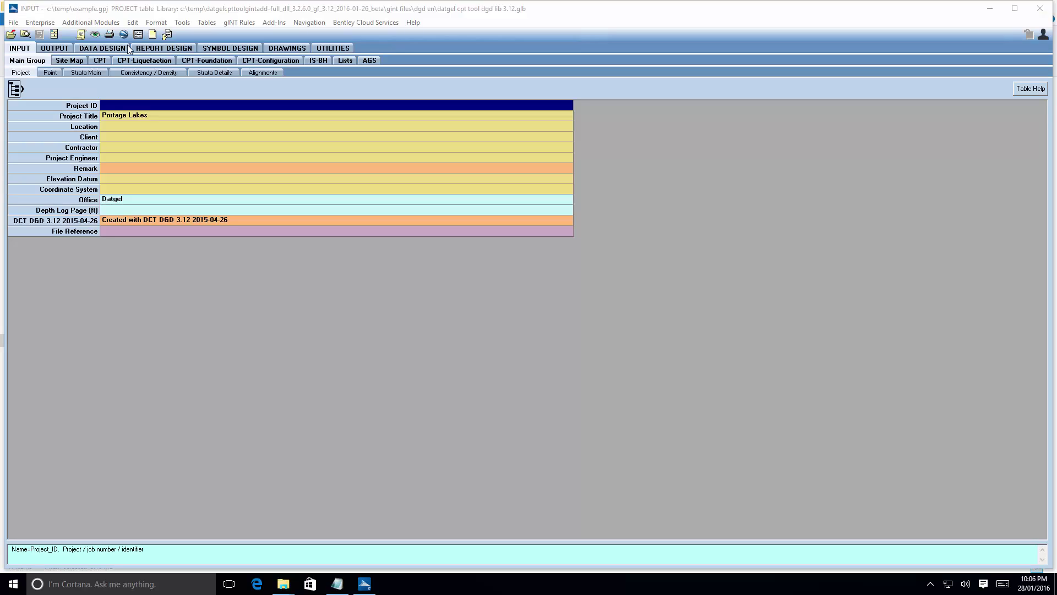
Enter a cone area ratio of 0.8 for cone 310:T1000F10U500 in Cone Information
left_click(99, 60)
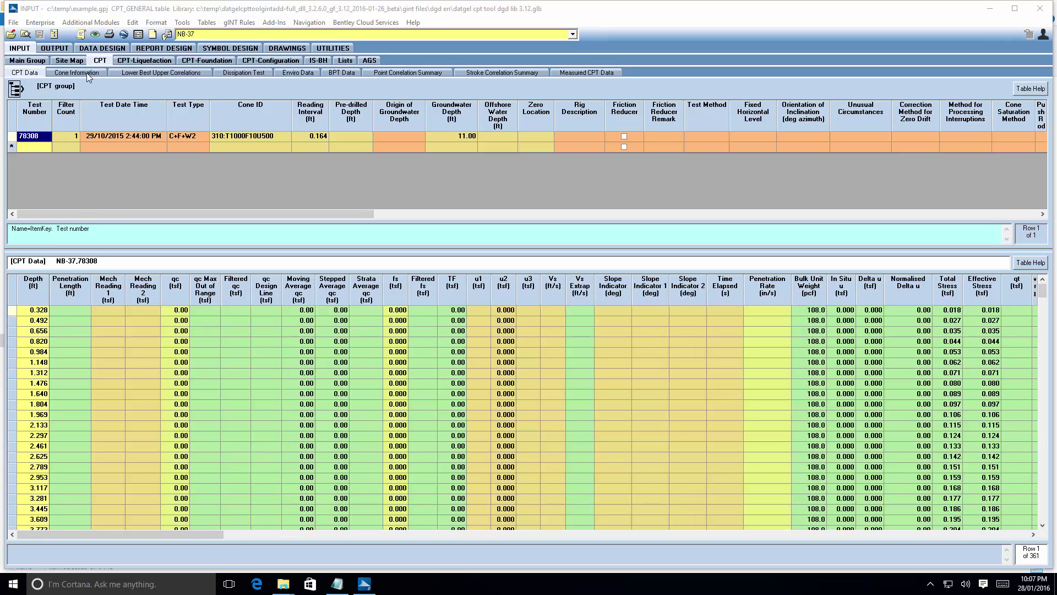
left_click(87, 73)
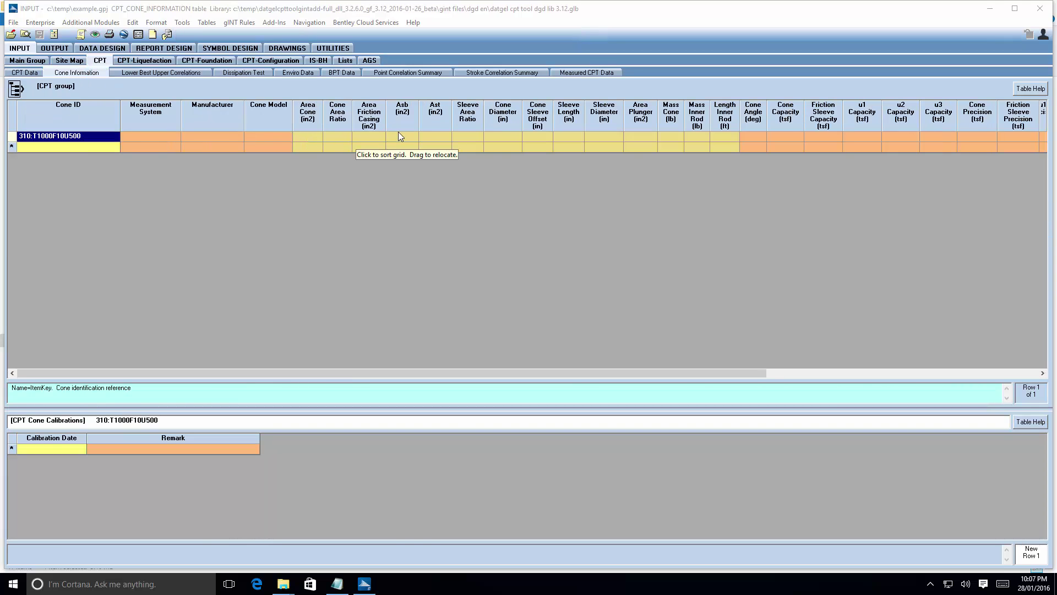
left_click(335, 136)
type("0.8")
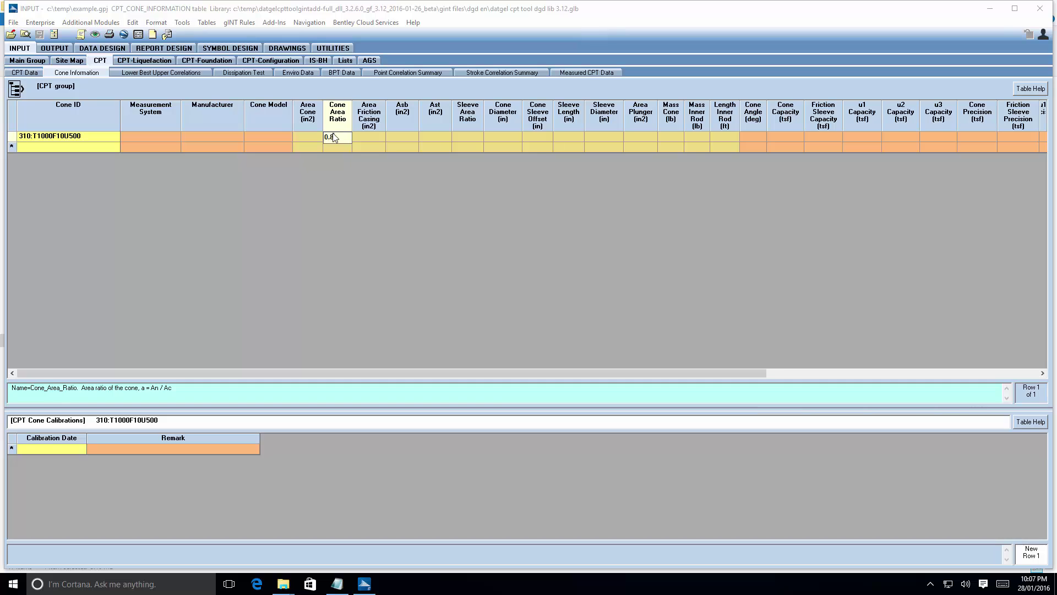
key("Tab")
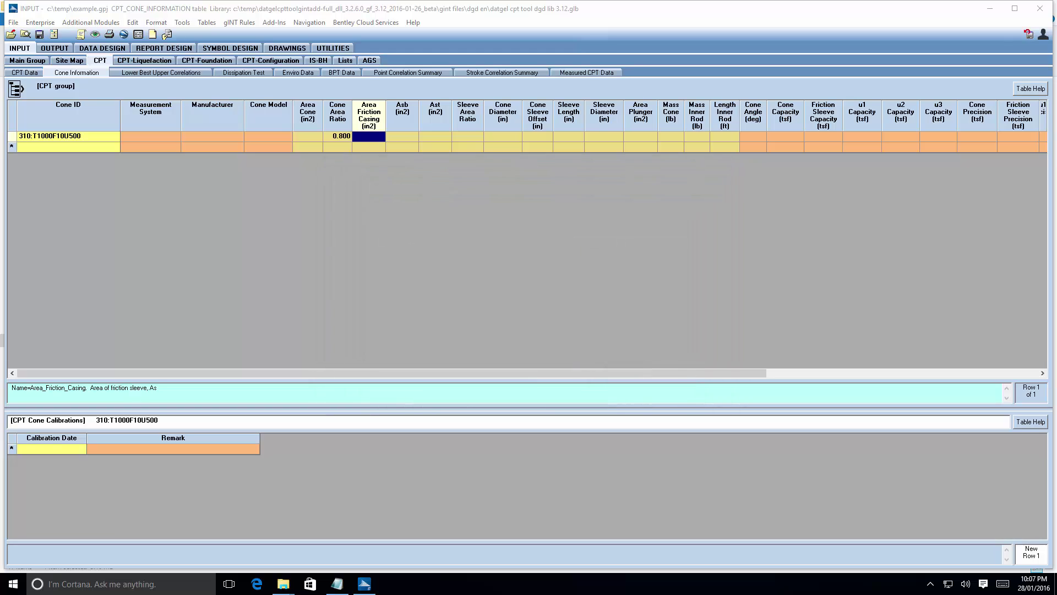
Scroll NB-37's CPT Data readings to review the recalculated soil classifications near 27–30 ft
left_click(29, 75)
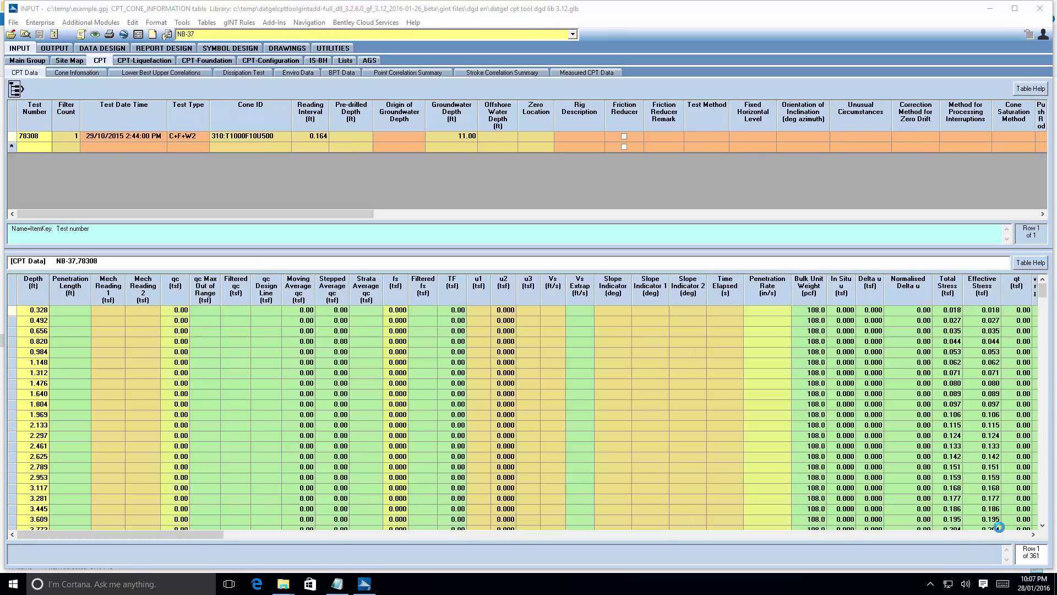
left_click(986, 535)
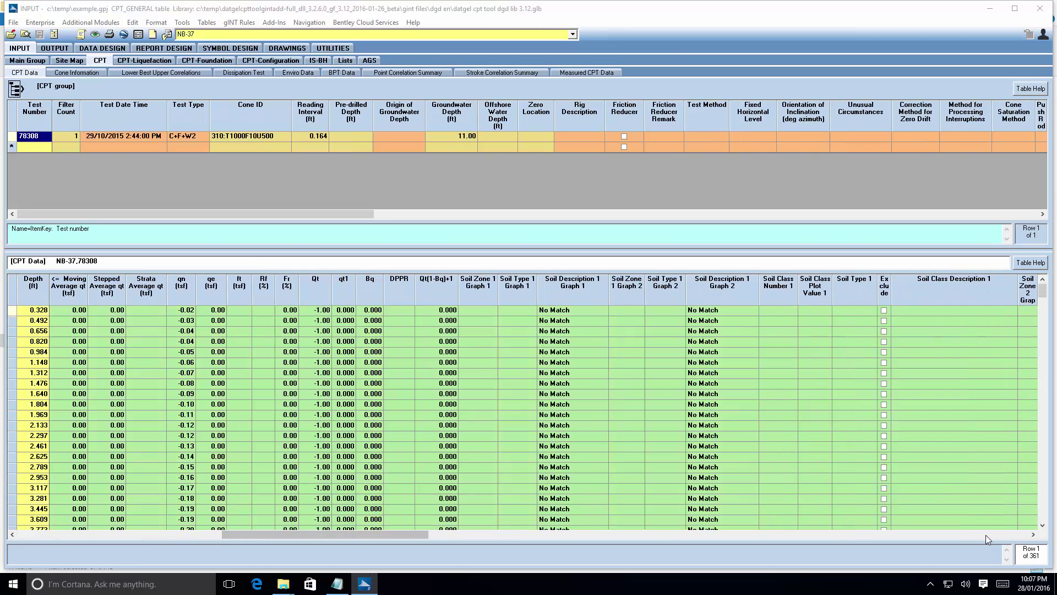
left_click_drag(1043, 292, 1001, 429)
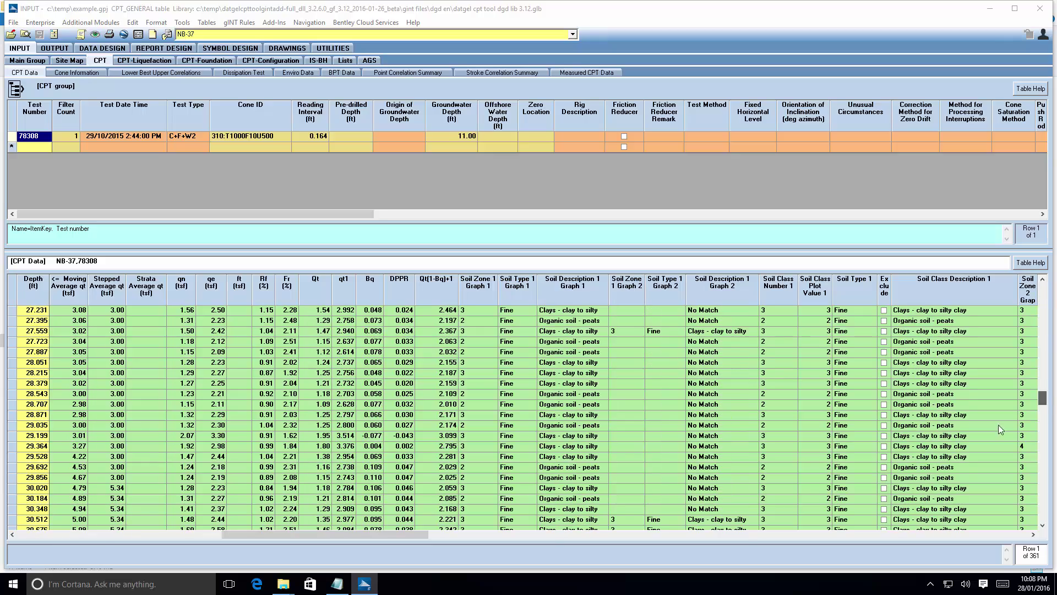
left_click(772, 535)
left_click(772, 535)
left_click_drag(714, 533, 2, 510)
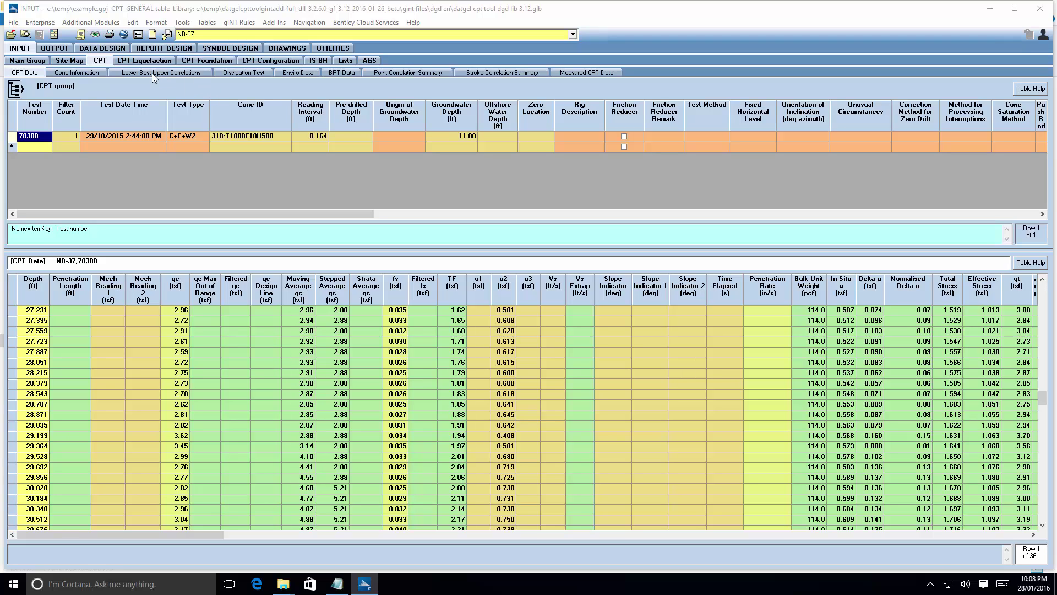
Transfer description and consistency for NB-37, then view the CLAY and SAND strata in Strata Main
left_click(274, 23)
mouse_move(253, 48)
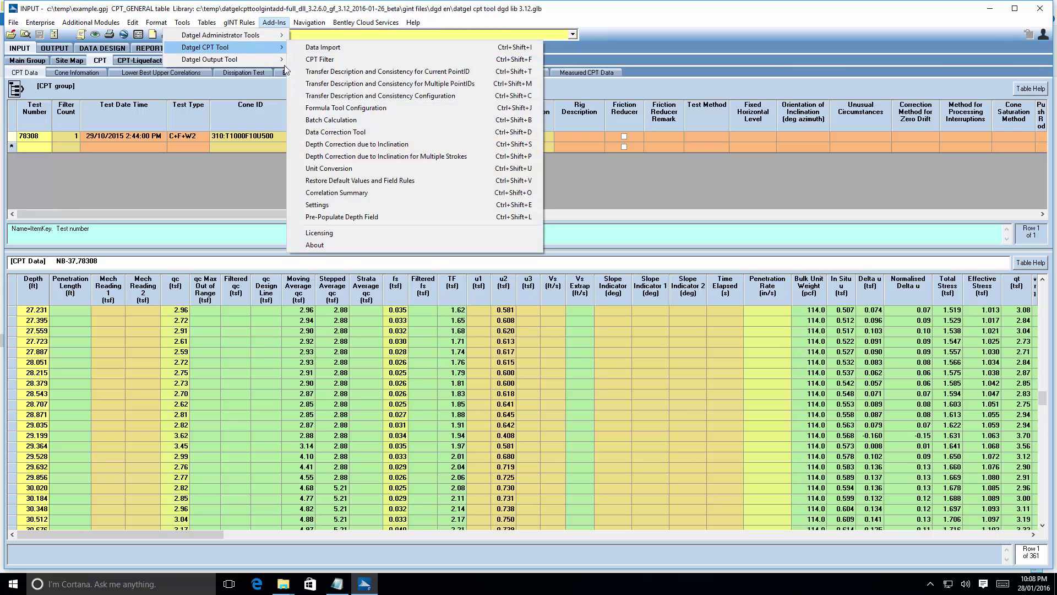
left_click(411, 72)
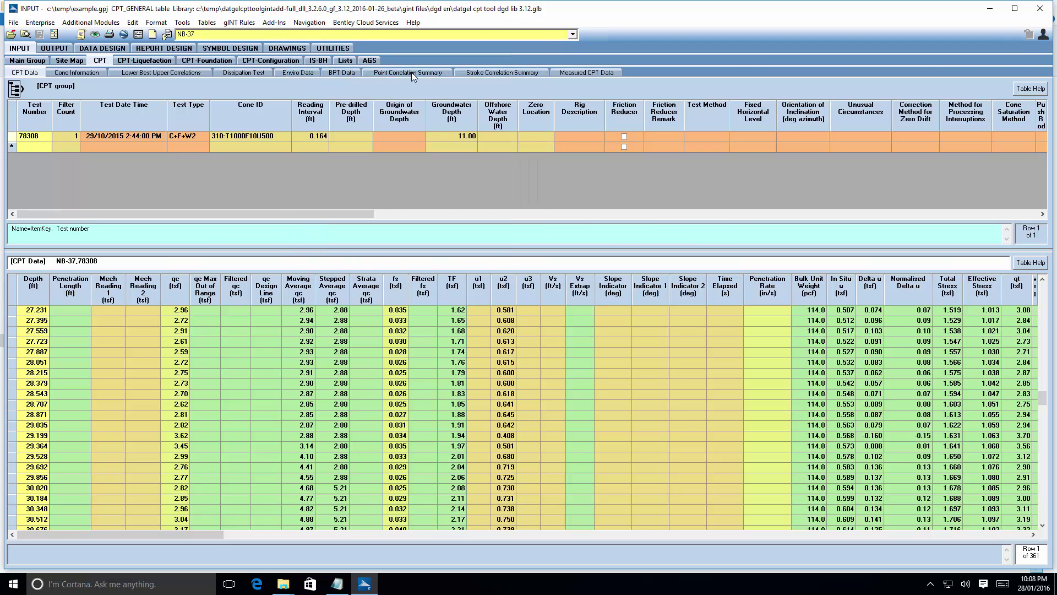
left_click(34, 61)
left_click(84, 74)
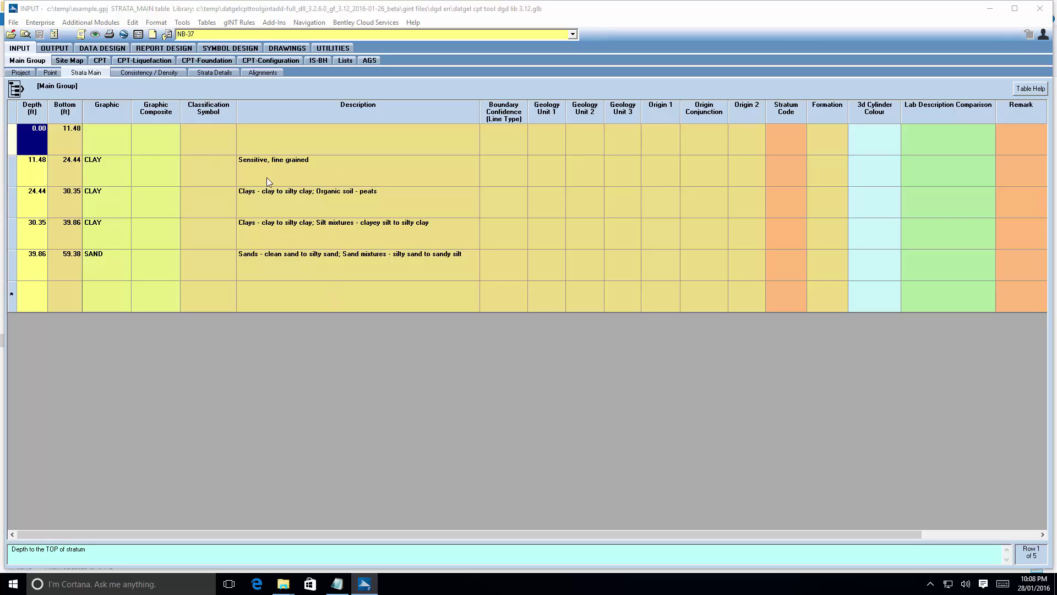
Review the SAND stratum, CPT data, and bulk unit weight and water density parameters
left_click(285, 267)
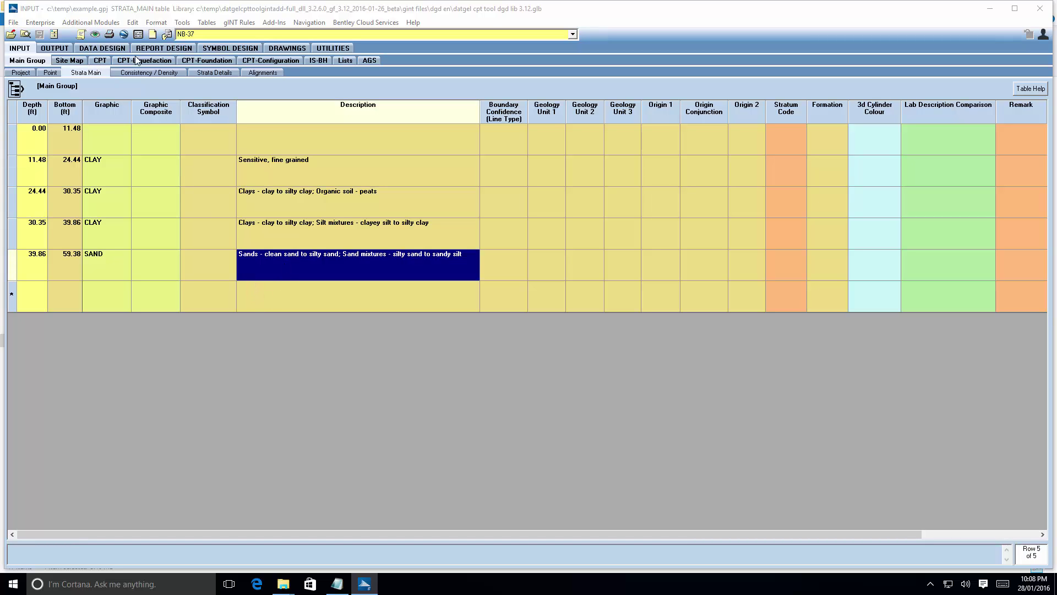
left_click(105, 63)
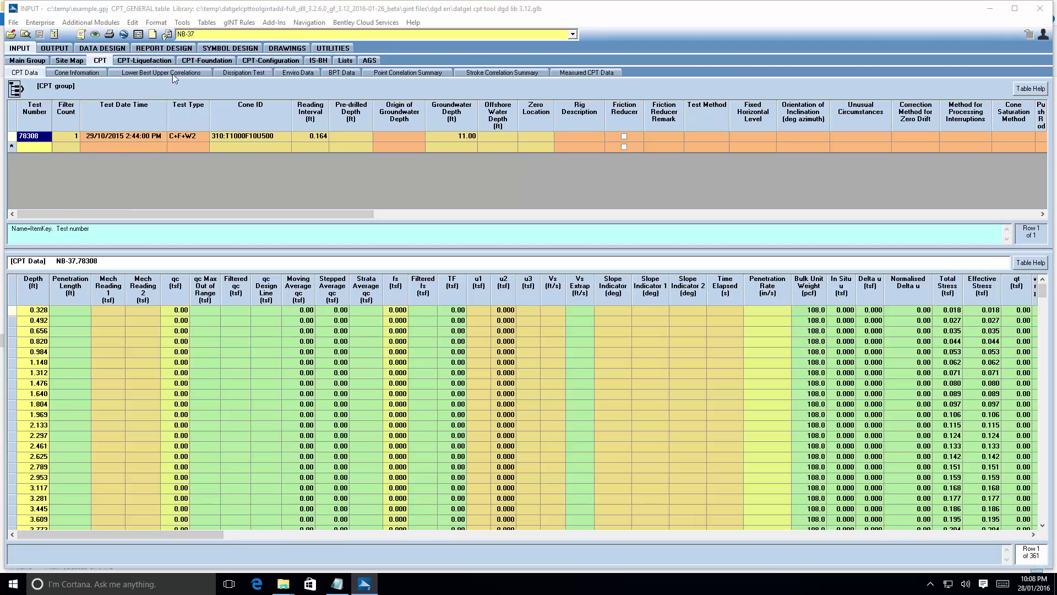
left_click(267, 60)
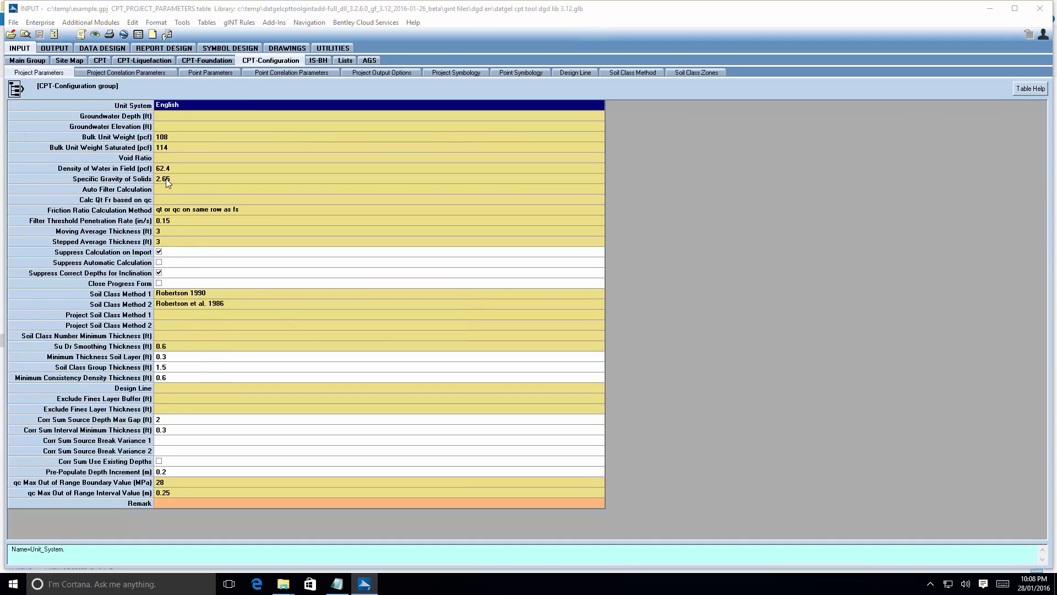
left_click_drag(170, 138, 170, 152)
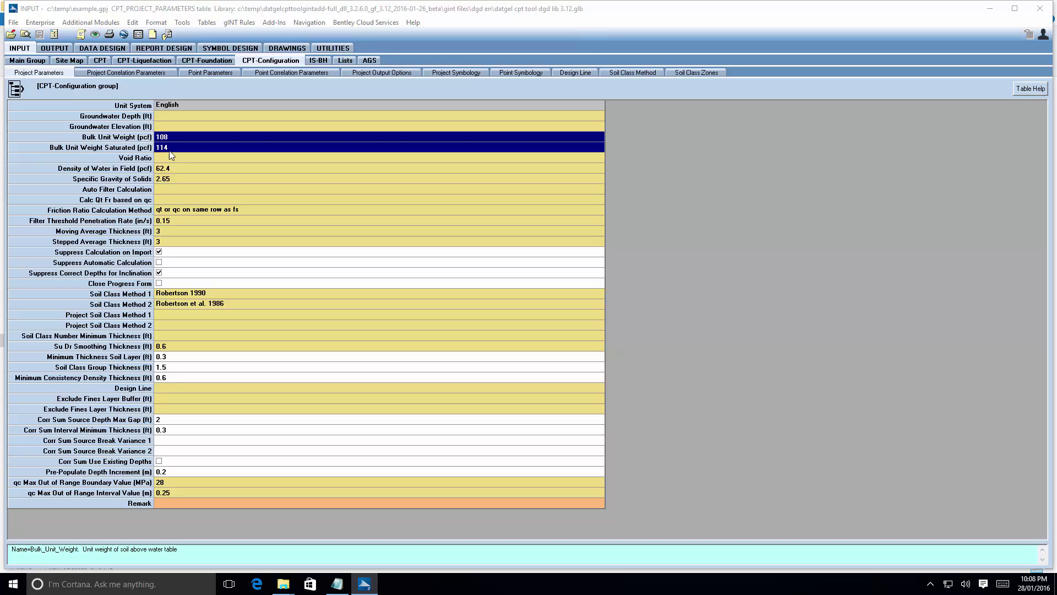
left_click(172, 171)
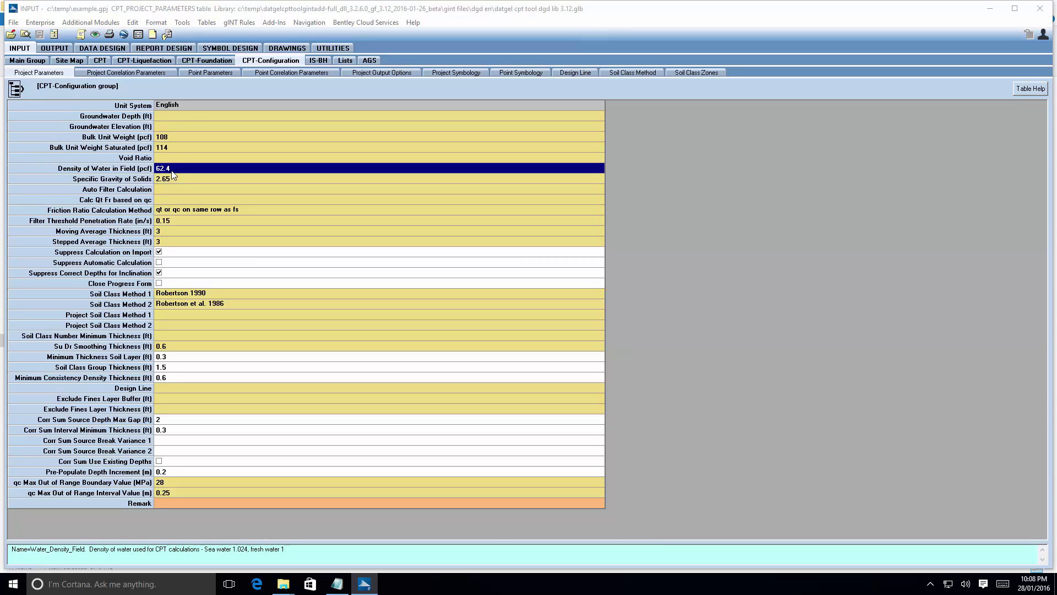
left_click(61, 50)
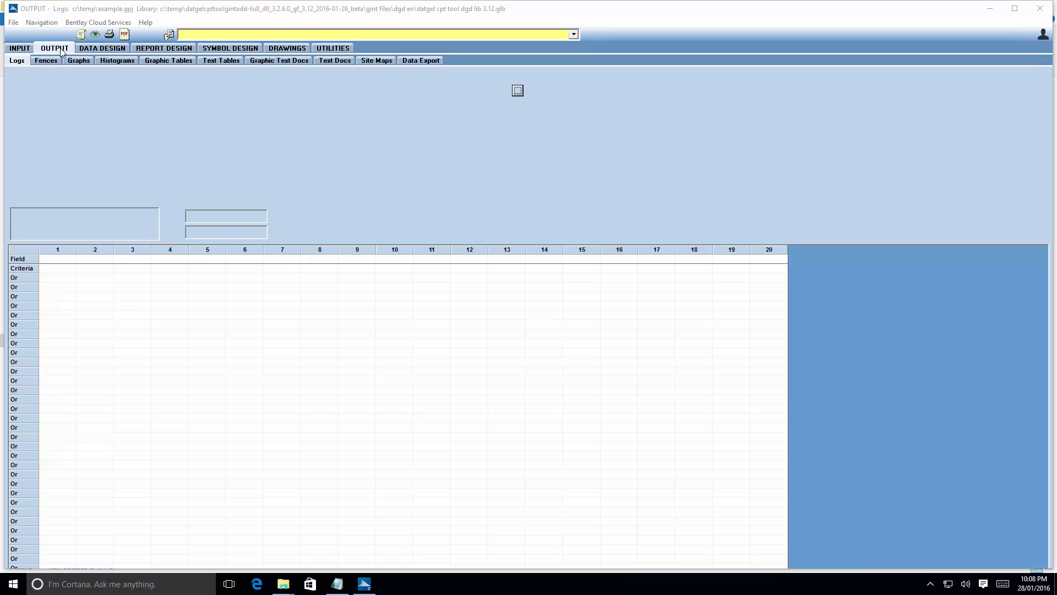
Choose the CPTU SU DR A3L log report and preview it for point NB-37
left_click(575, 34)
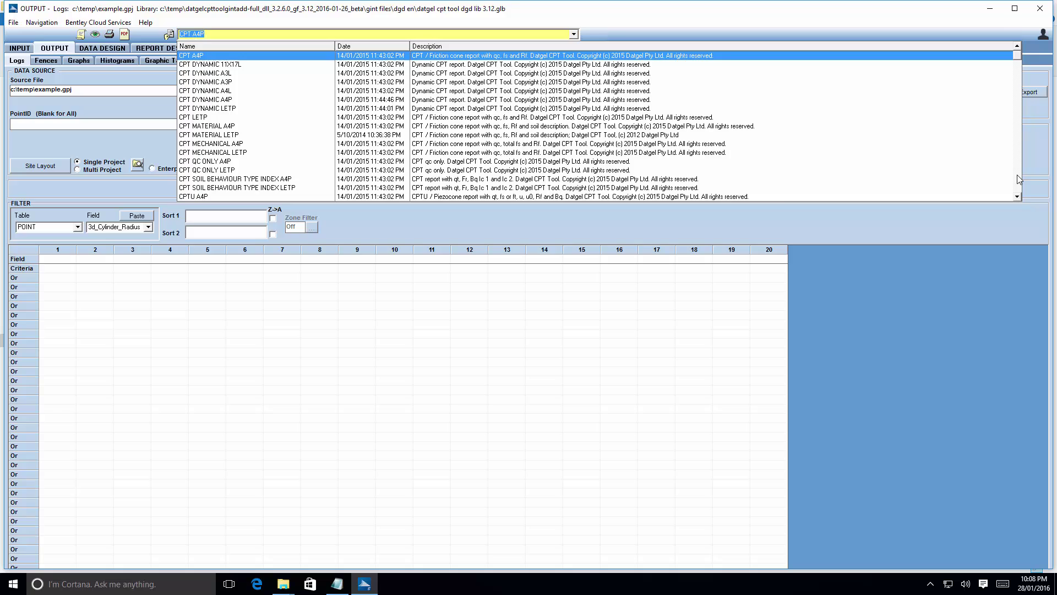
scroll(1019, 179, "down", 6)
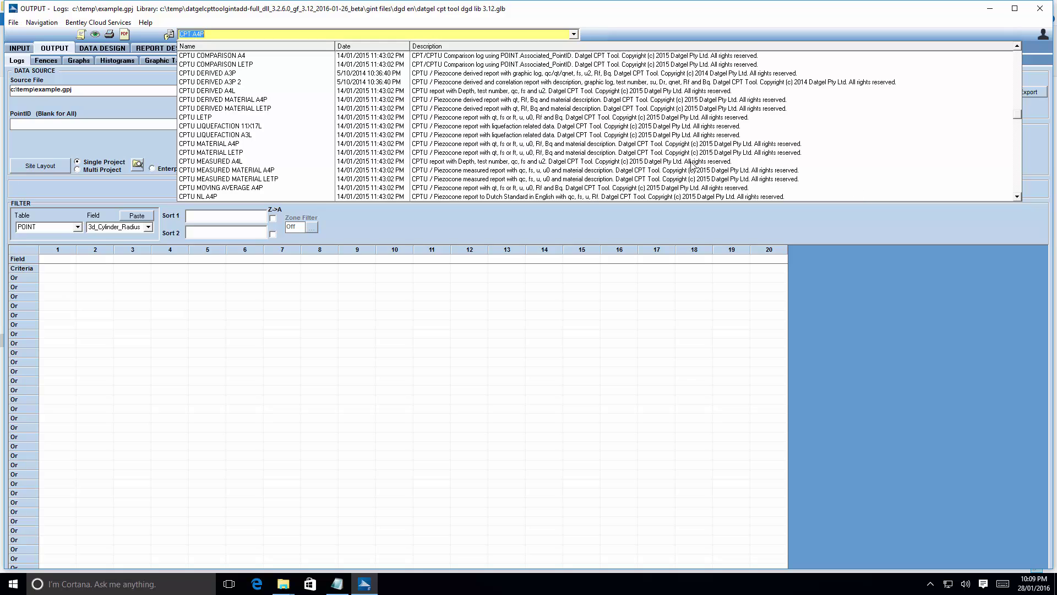
left_click(1017, 174)
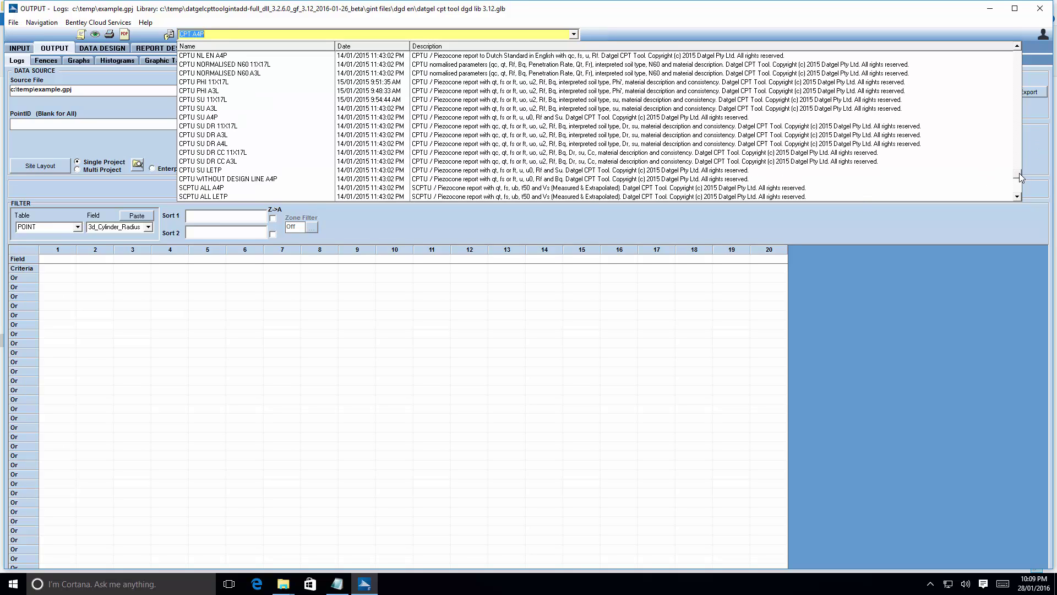
left_click(232, 135)
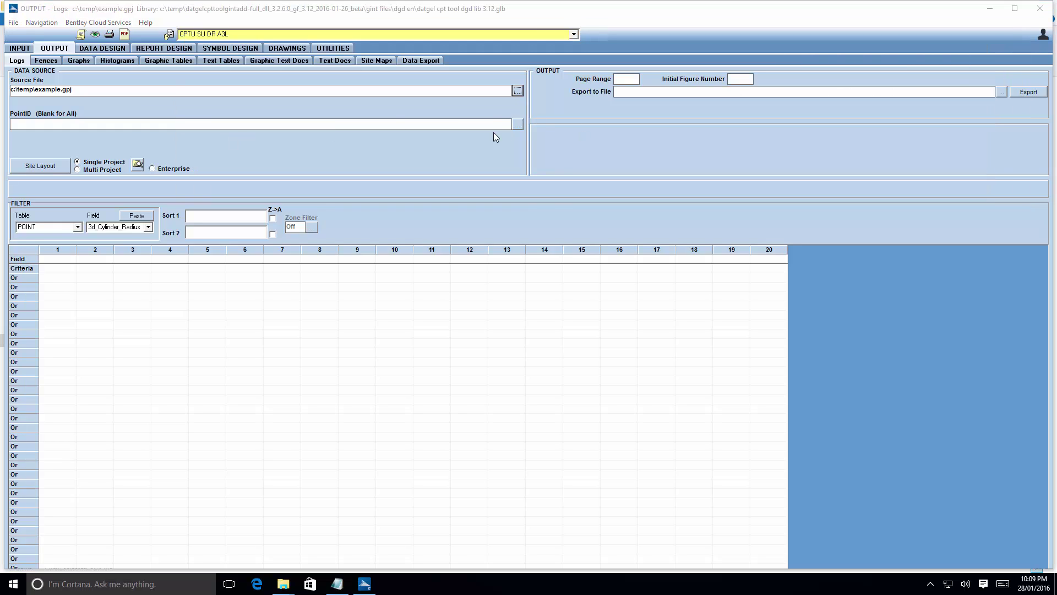
left_click(518, 124)
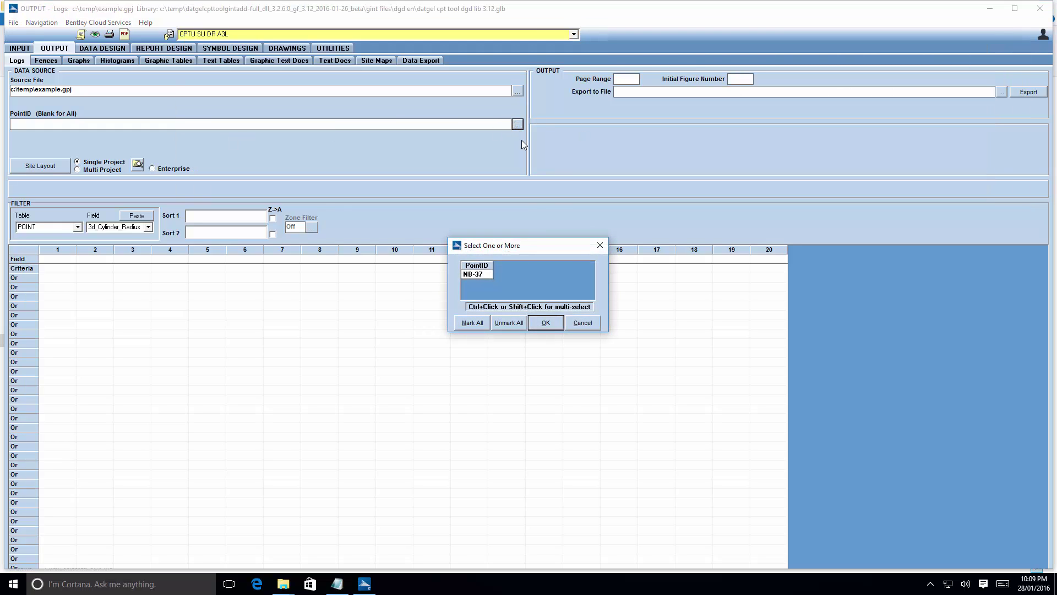
left_click(600, 245)
left_click(95, 35)
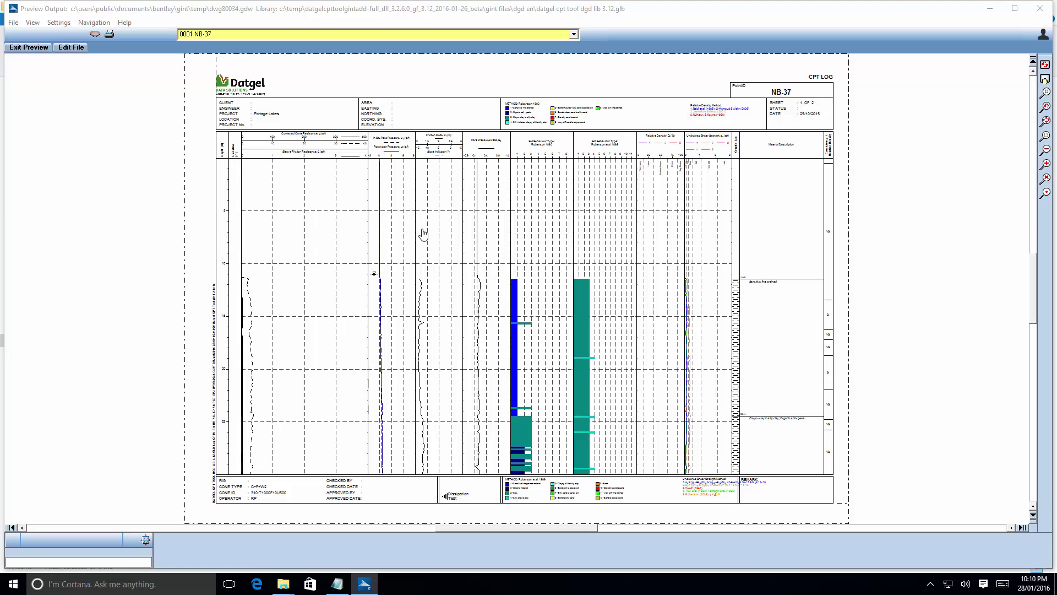
Page through sheets 0002 and 0001 of the NB-37 CPT log, then exit the preview
key("Page_Down")
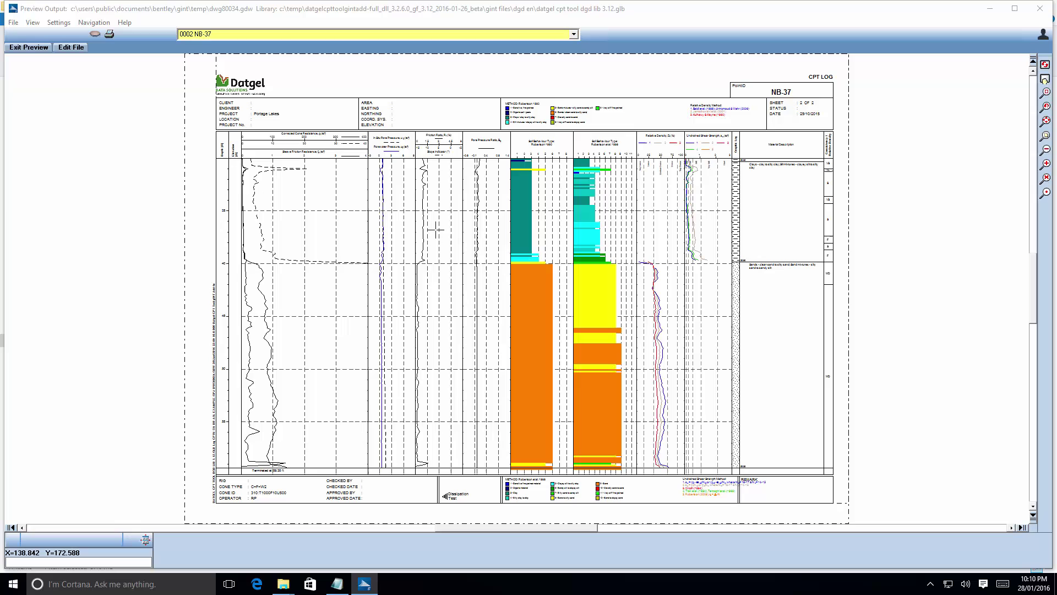
left_click(494, 34)
left_click(498, 56)
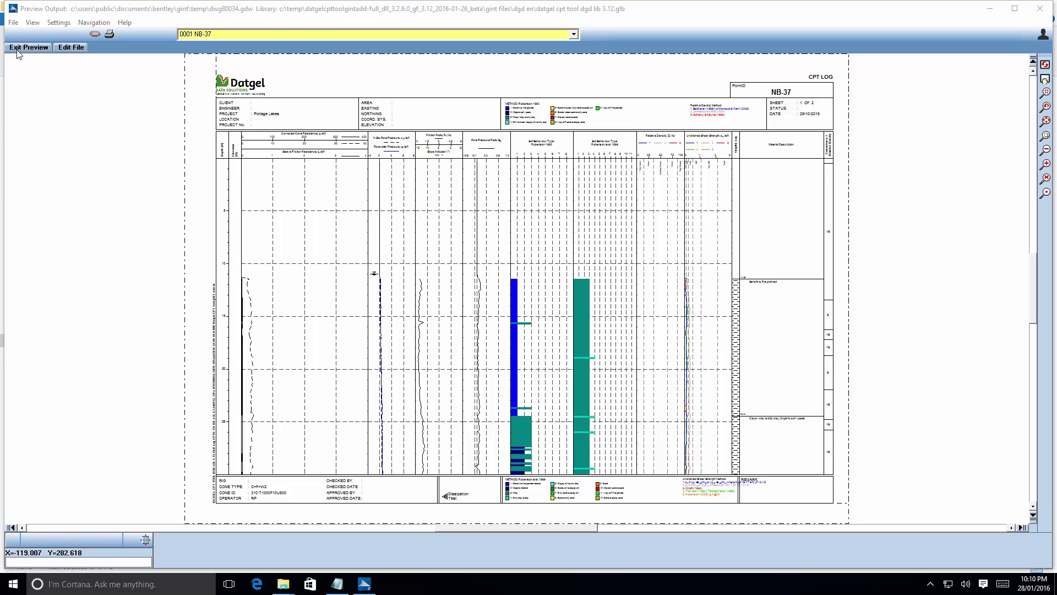
left_click(21, 47)
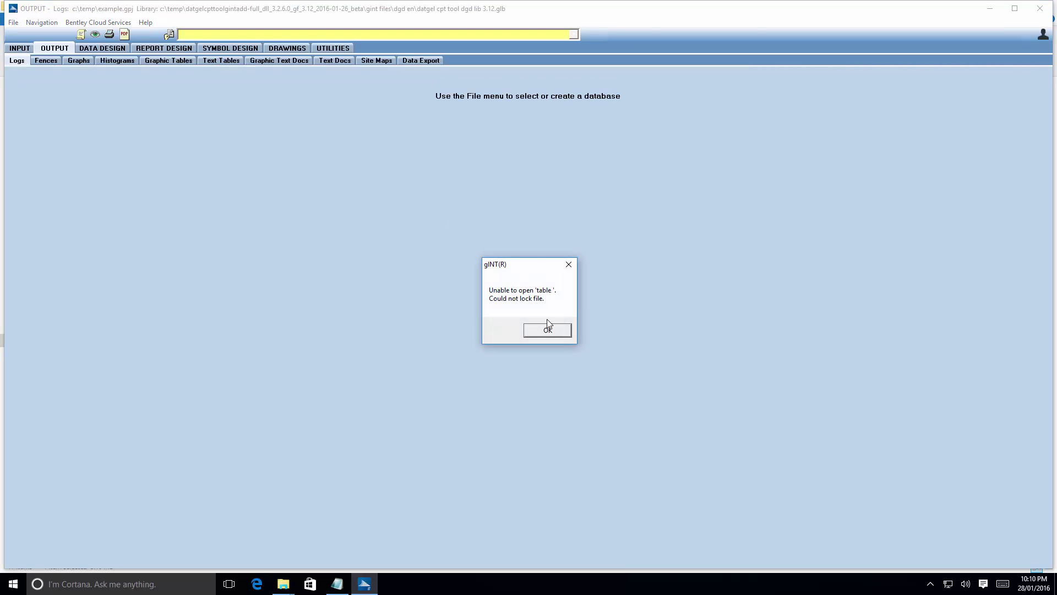
Dismiss the 'Could not lock file' and automation error dialogs, then close gINT
left_click(547, 331)
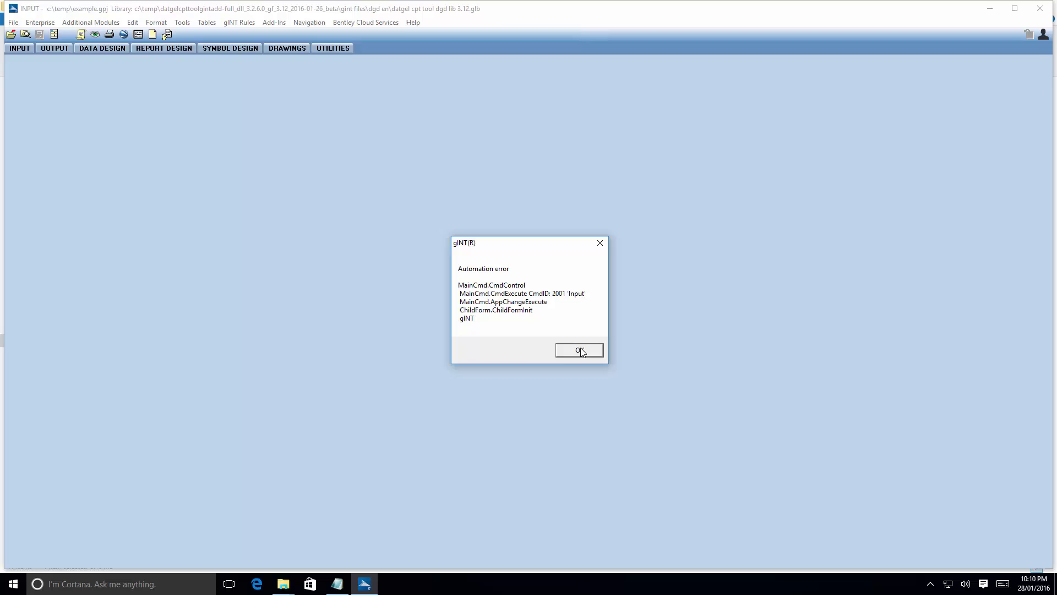
left_click(580, 350)
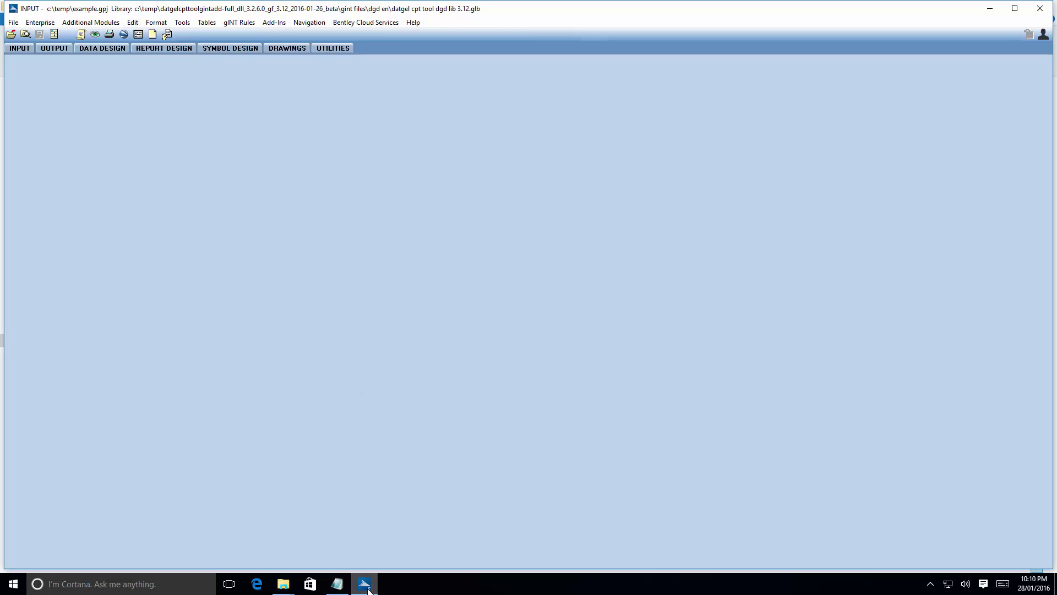
mouse_move(367, 591)
left_click(366, 587)
left_click(367, 587)
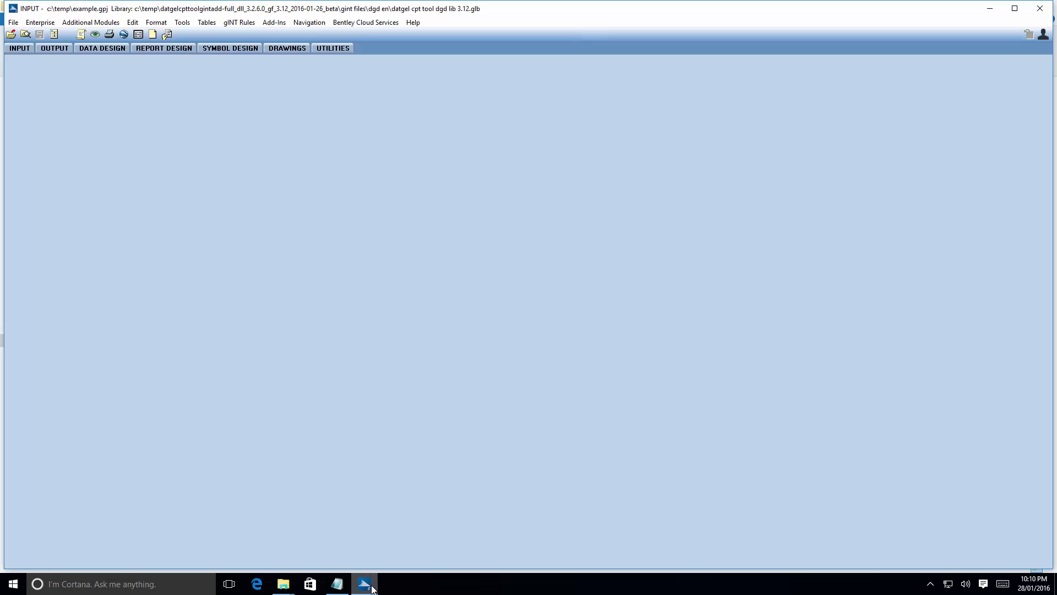
left_click(1043, 7)
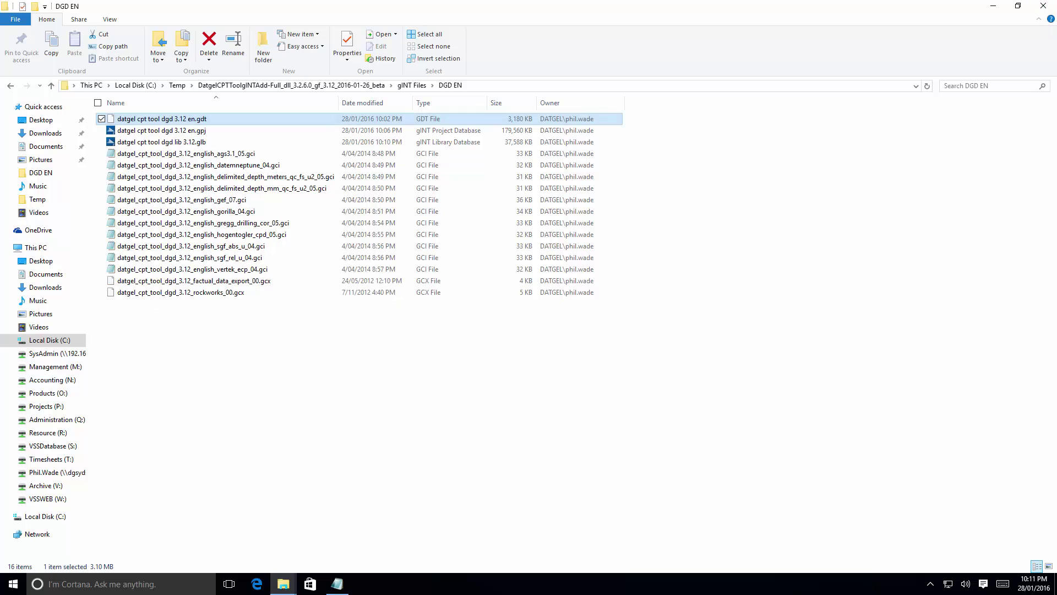
Check the running processes in Task Manager's Details view, then close it
right_click(706, 579)
left_click(752, 526)
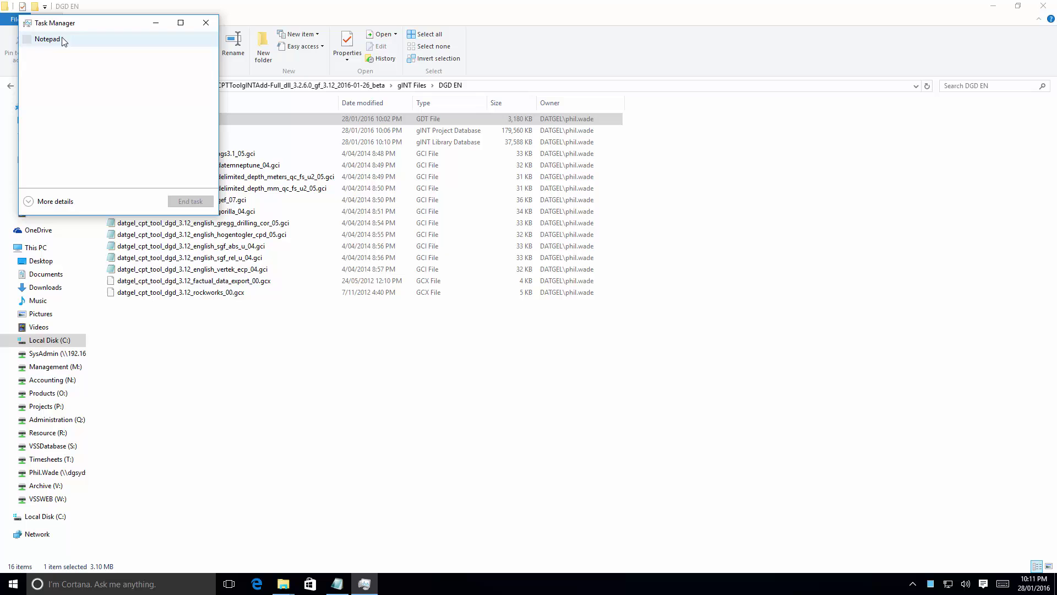
left_click(29, 201)
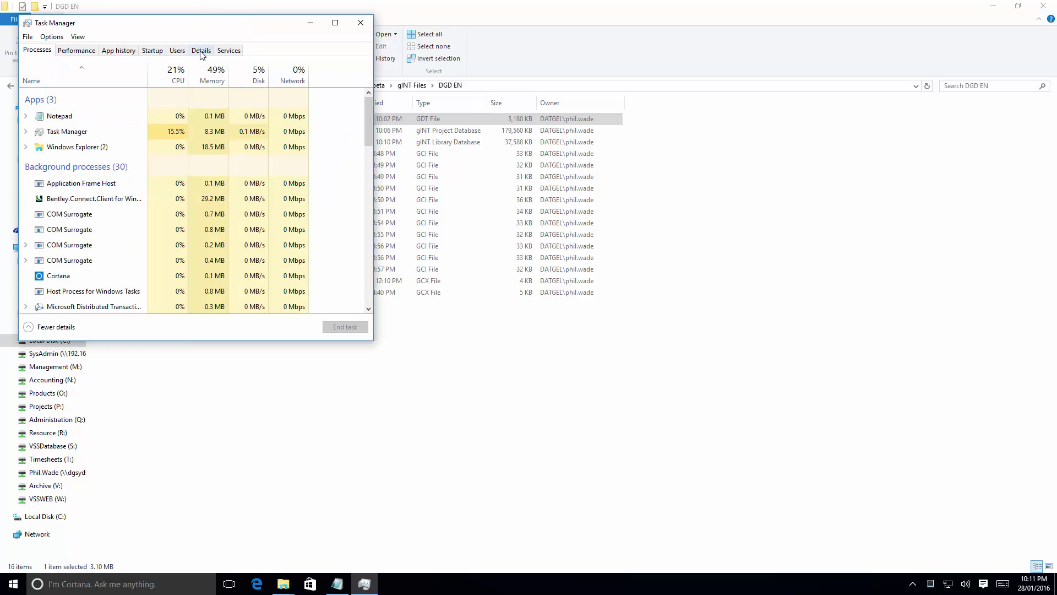
left_click(201, 53)
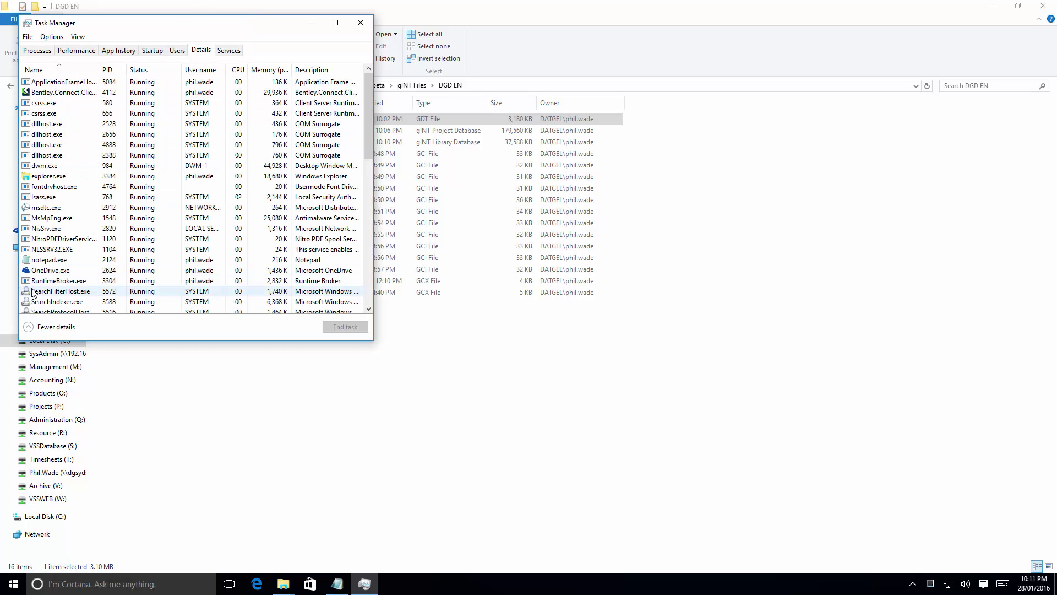
left_click(361, 22)
Minimise the DGD EN and Temp folder windows and close Notepad to reveal the desktop
left_click(993, 7)
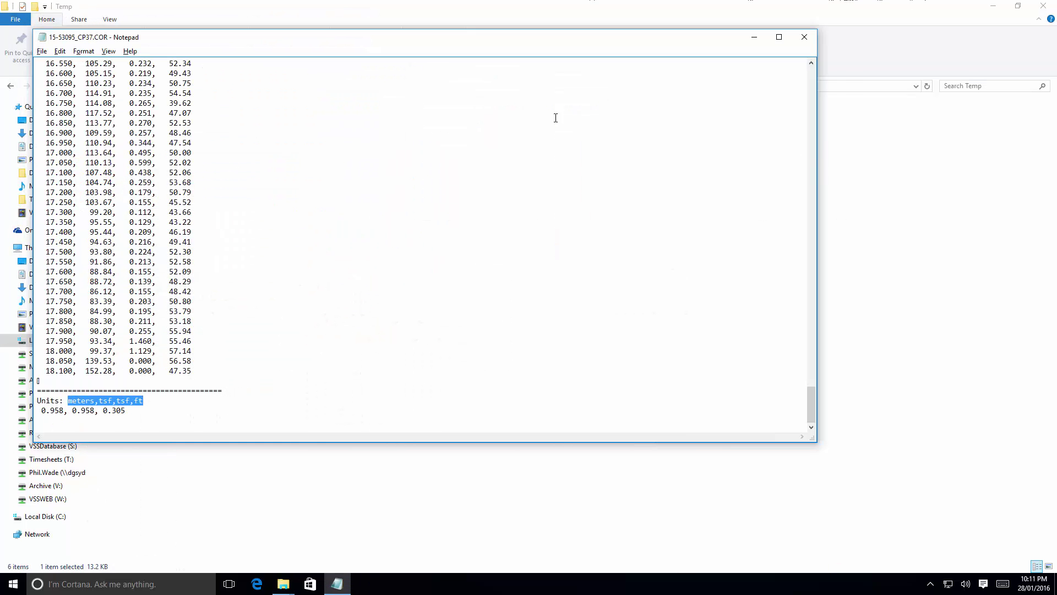
left_click(805, 36)
left_click(993, 7)
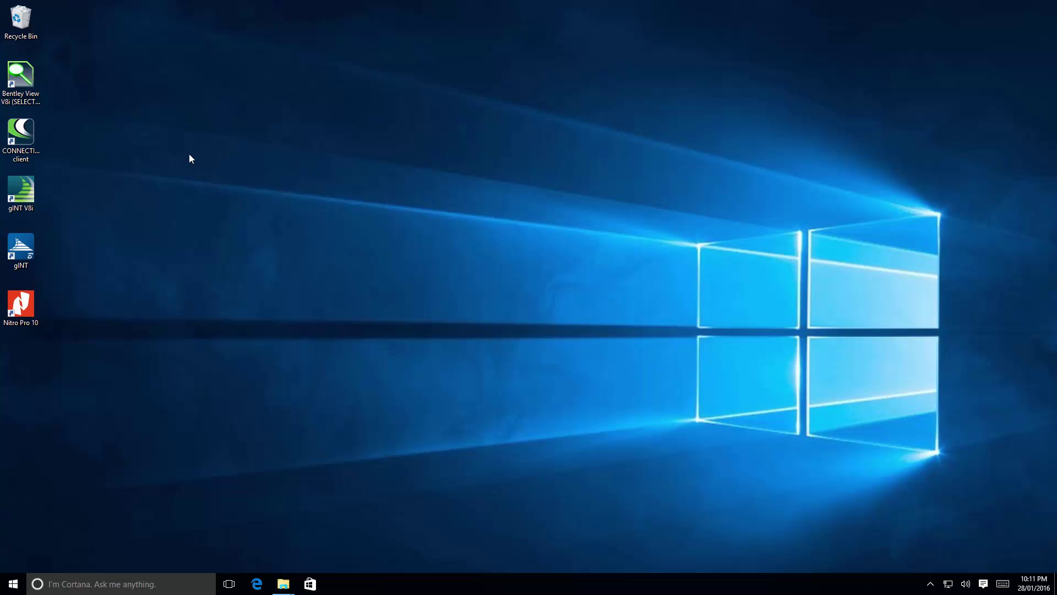
Launch gINT V8i so its Main Menu opens on c:\temp\example.gpj
double_click(27, 190)
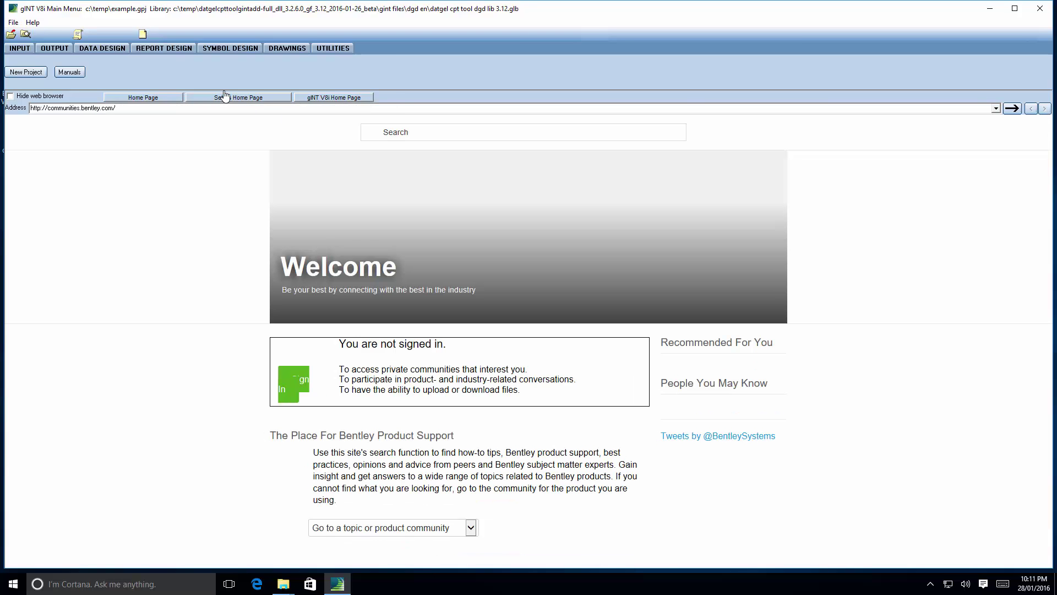
In the Input Point table, enter East 100 and North 200 for point NB-37
left_click(25, 49)
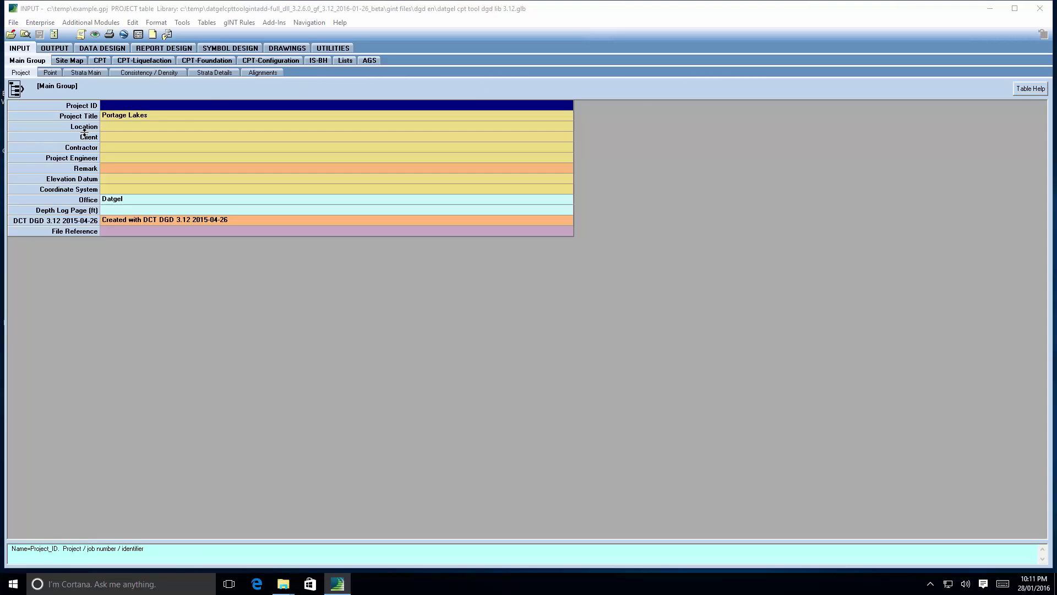
left_click(50, 73)
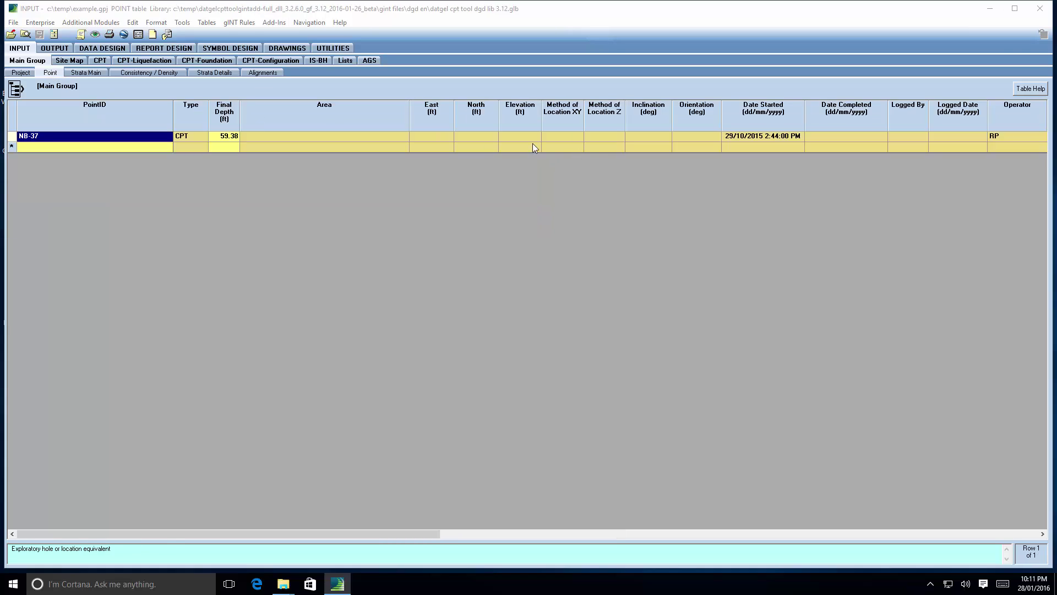
left_click(431, 137)
type("100")
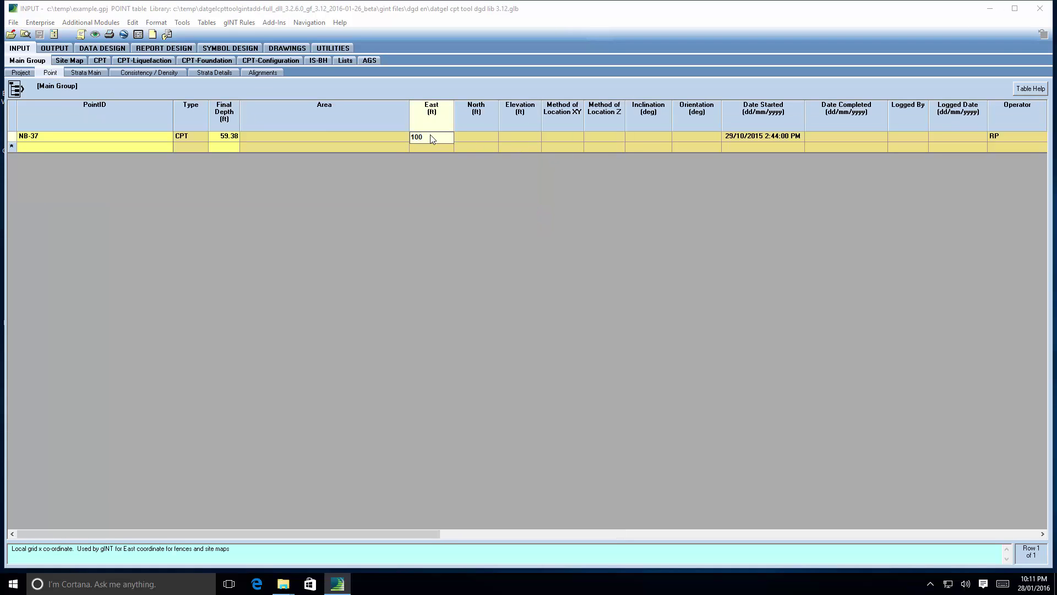
key("Tab")
type("200")
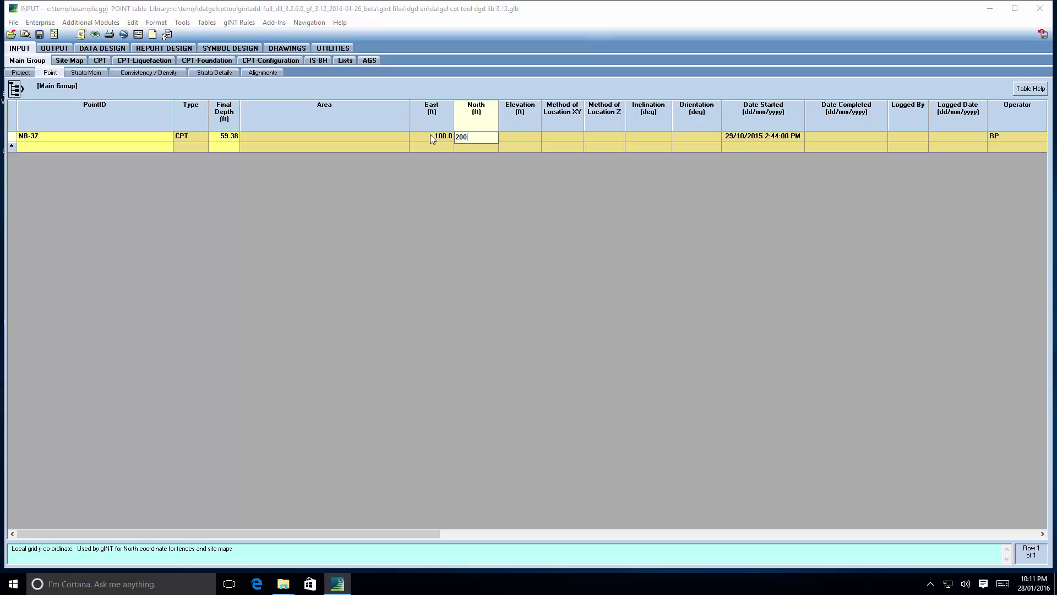
key("Down")
left_click(431, 136)
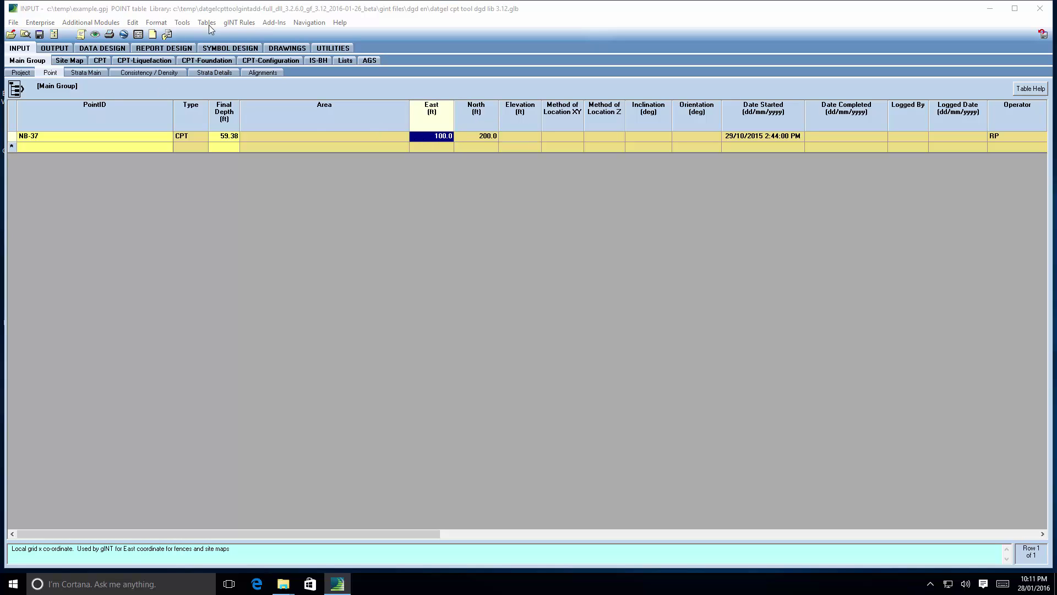
Use Replicate Point to copy NB-37 as new points NB-38 and NB-39
left_click(182, 23)
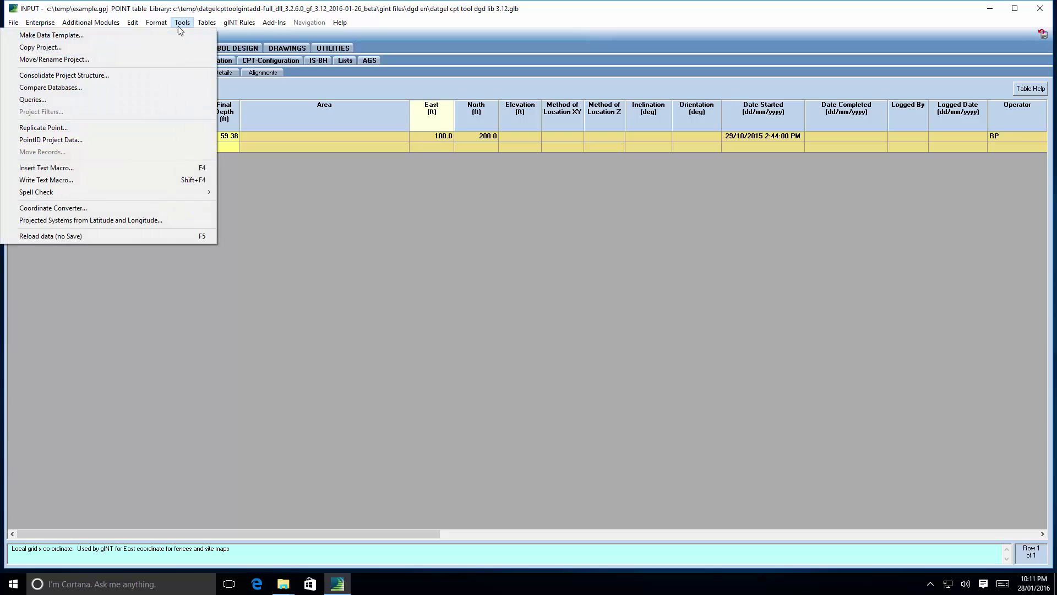
left_click(118, 135)
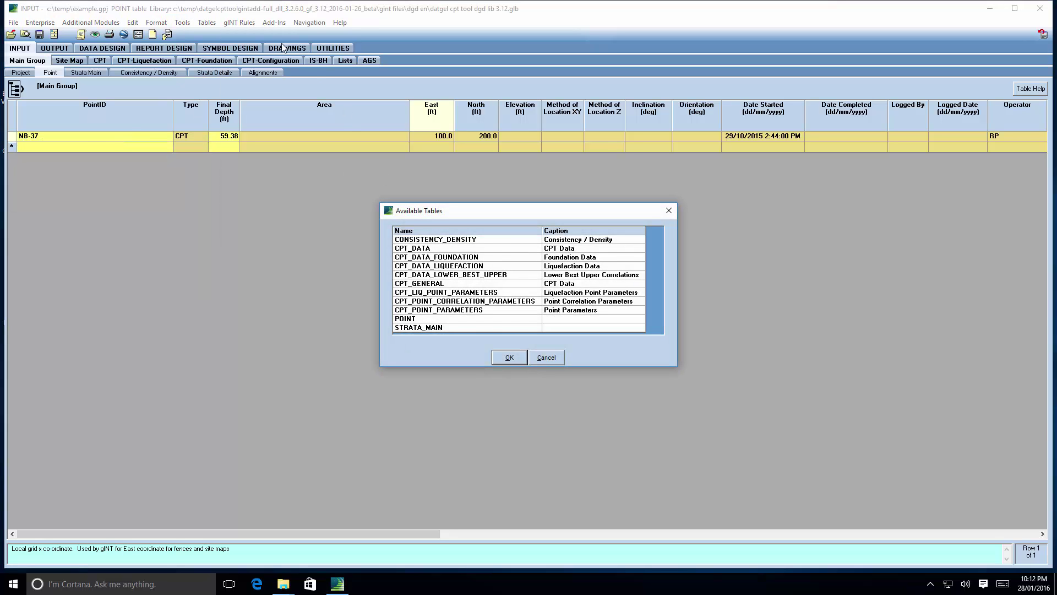
key("Escape")
left_click(207, 23)
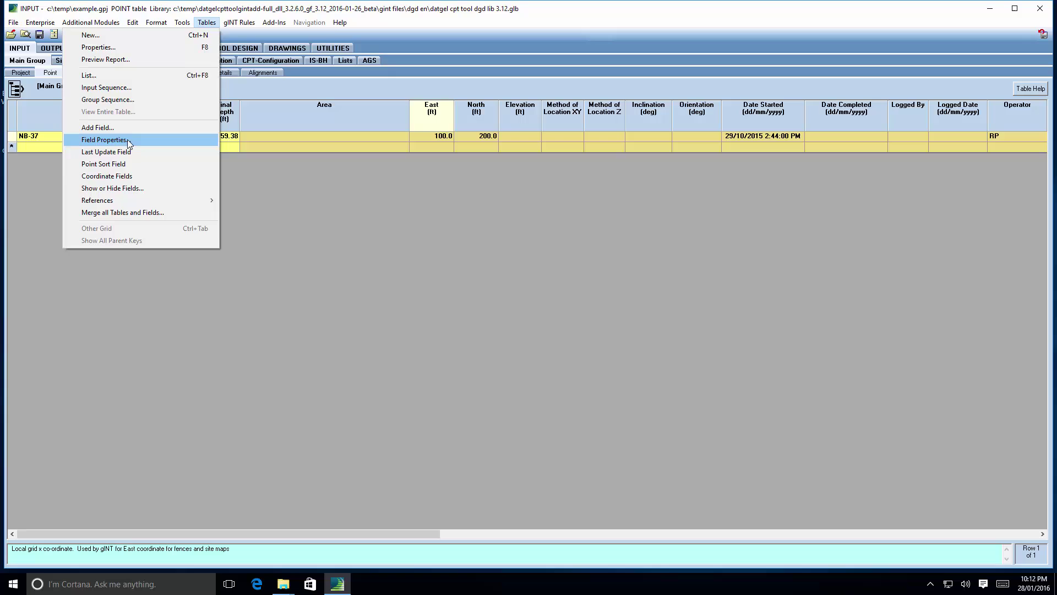
mouse_move(183, 22)
left_click(98, 127)
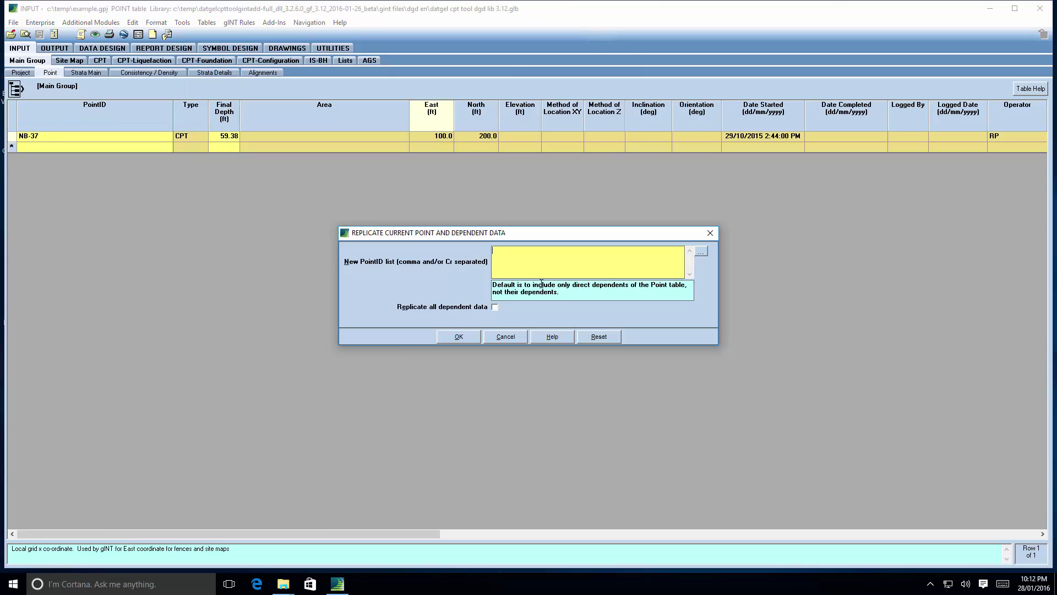
type("NB-38")
key("Return")
type("NB-39")
Create NB-38 and NB-39 with coordinates E200/N300 and E400/N500
left_click(459, 336)
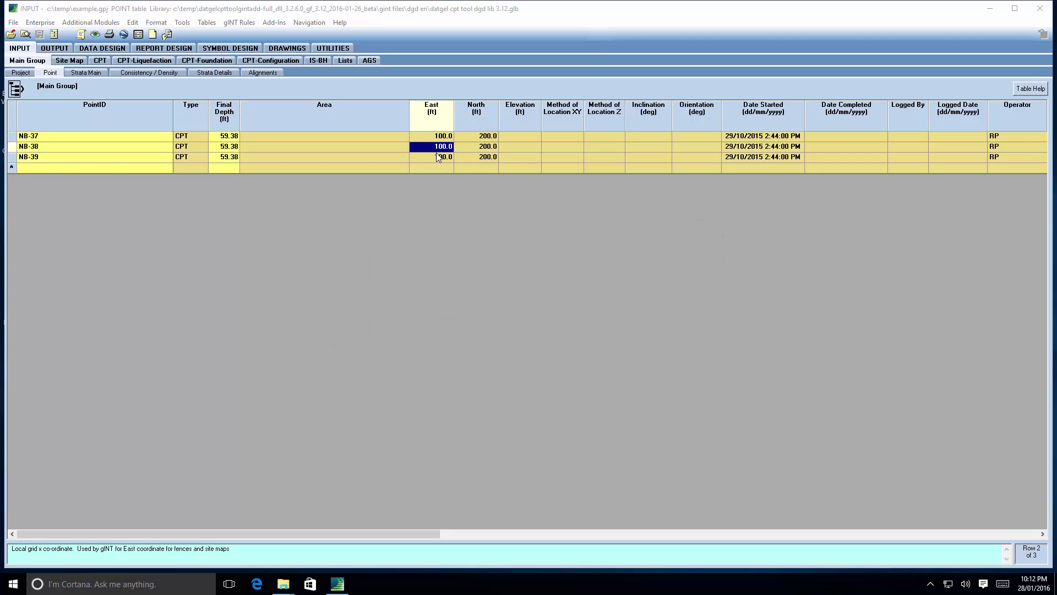
type("200")
key("Tab")
type("300")
key("Down")
key("Left")
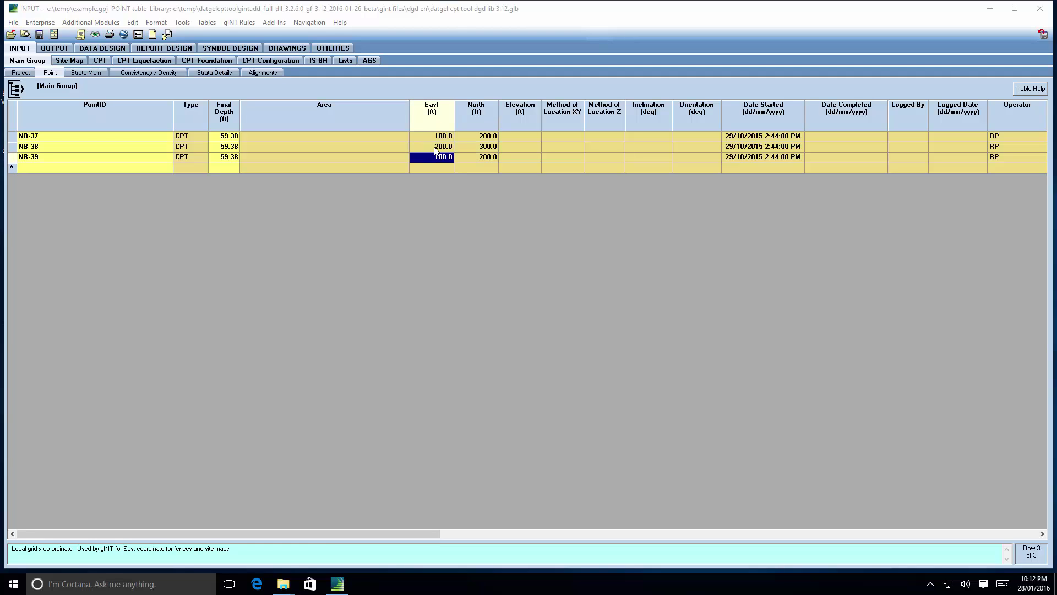
type("400")
key("Tab")
type("5")
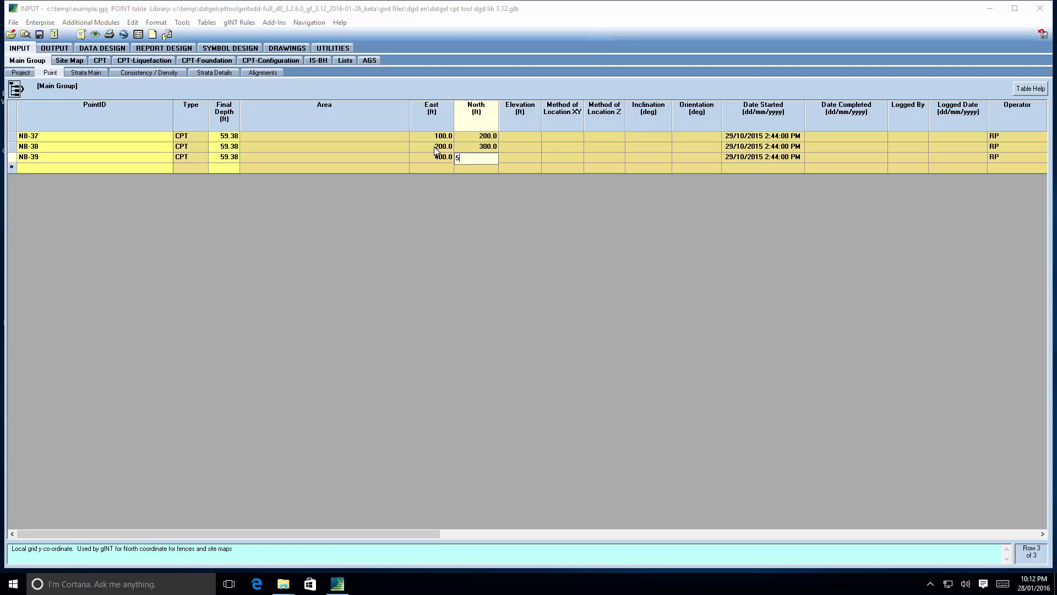
type("00")
key("Tab")
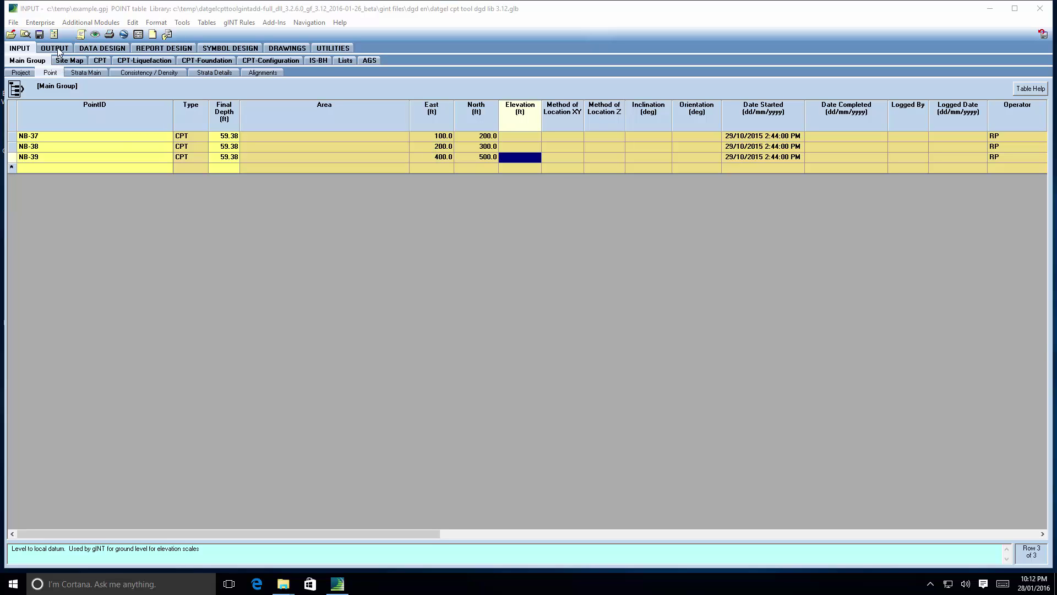
Set elevations 100, 95 and 105 for NB-37, NB-38 and NB-39
left_click(536, 137)
type("100")
key("Down")
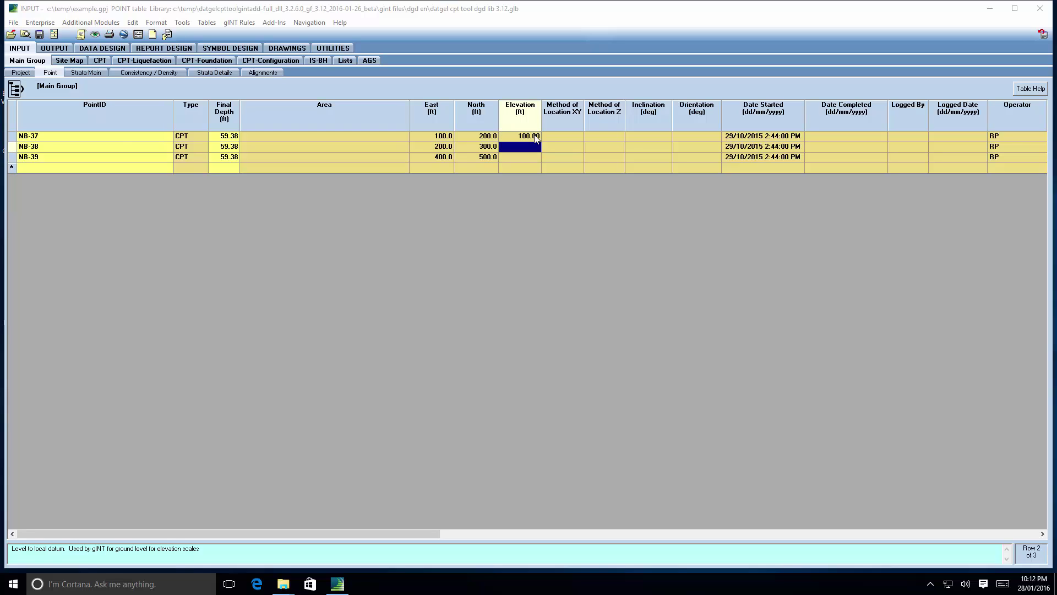
type("95")
key("Down")
type("105")
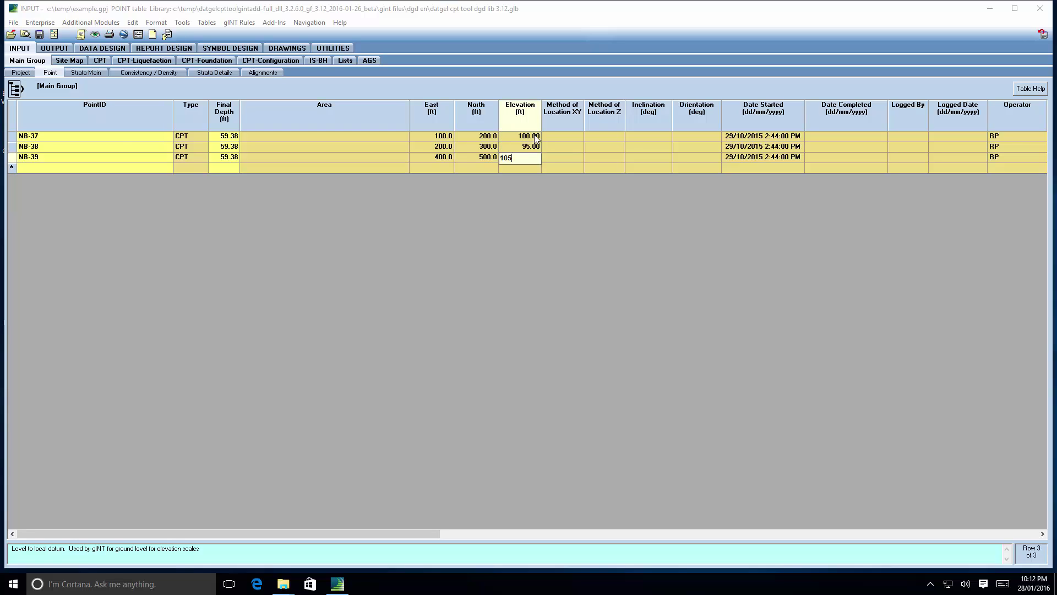
key("Up")
Run the CPT calculation from Output and close the completed calculation summary
left_click(62, 49)
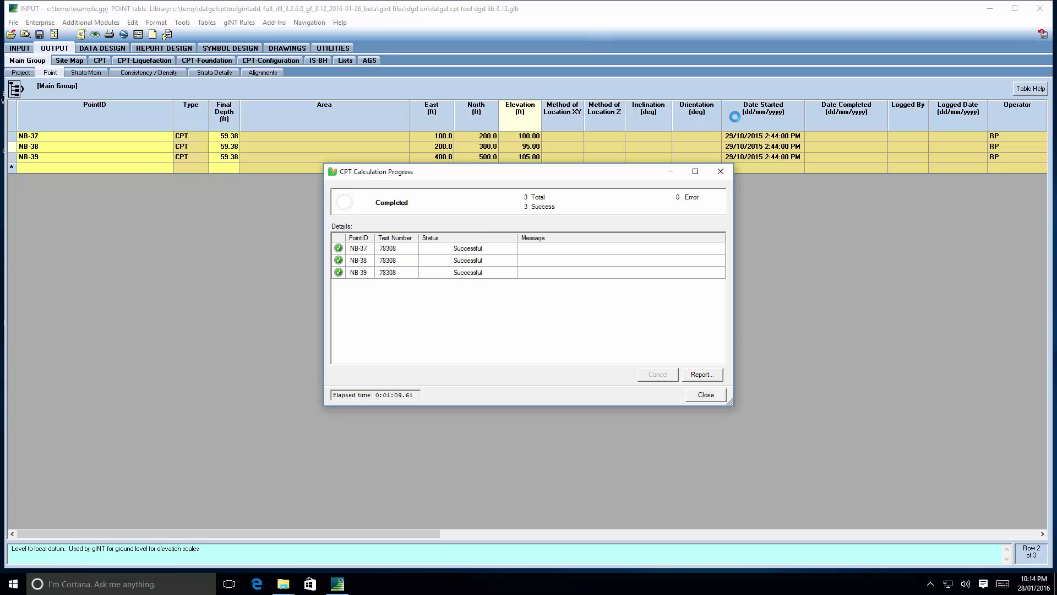
left_click(707, 395)
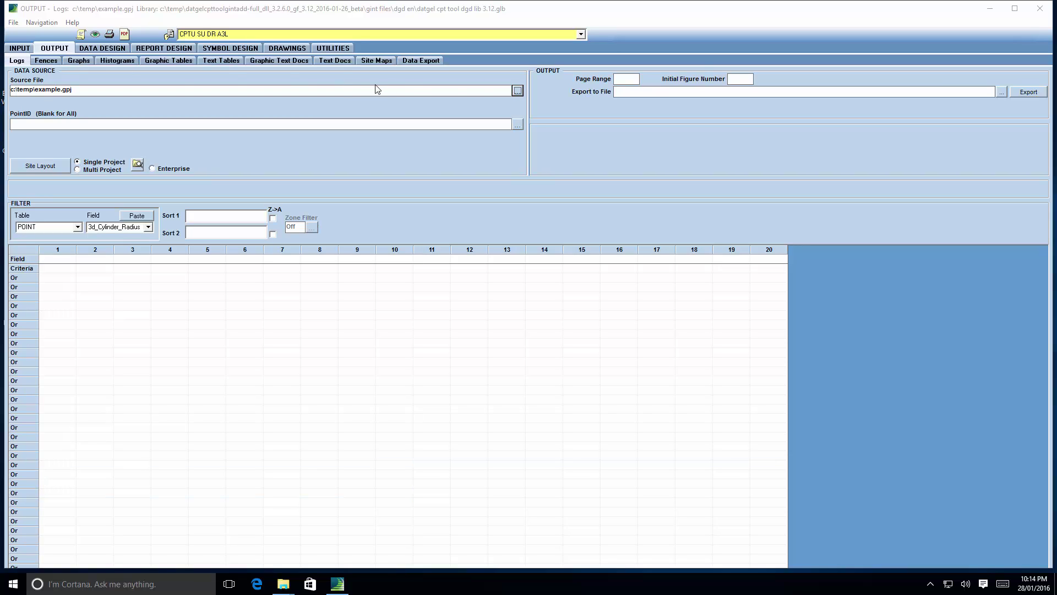
Choose the CPT FENCE 11X17L report under Output Fences
left_click(58, 61)
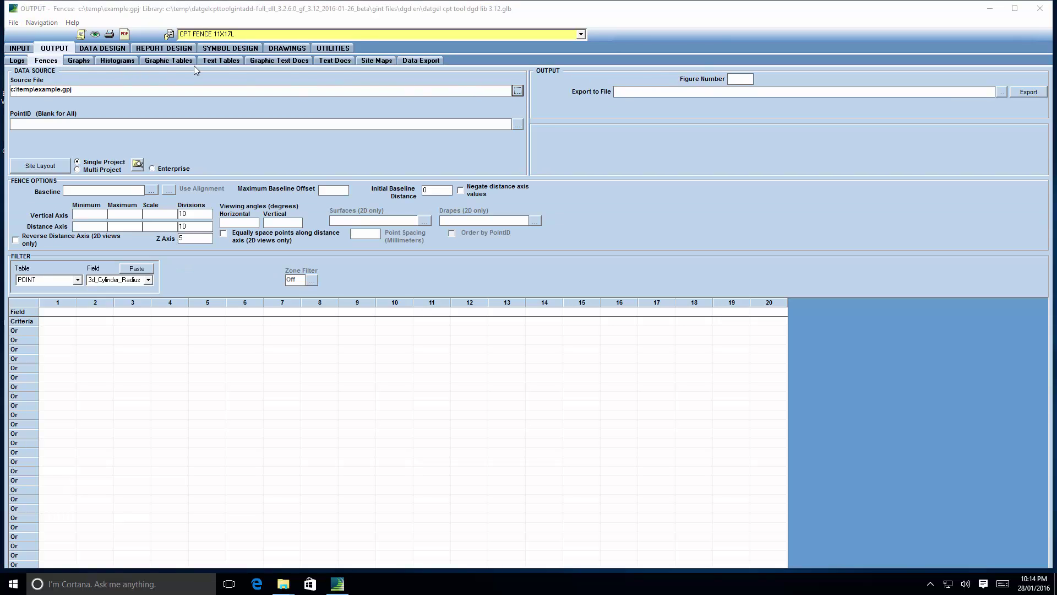
left_click(256, 35)
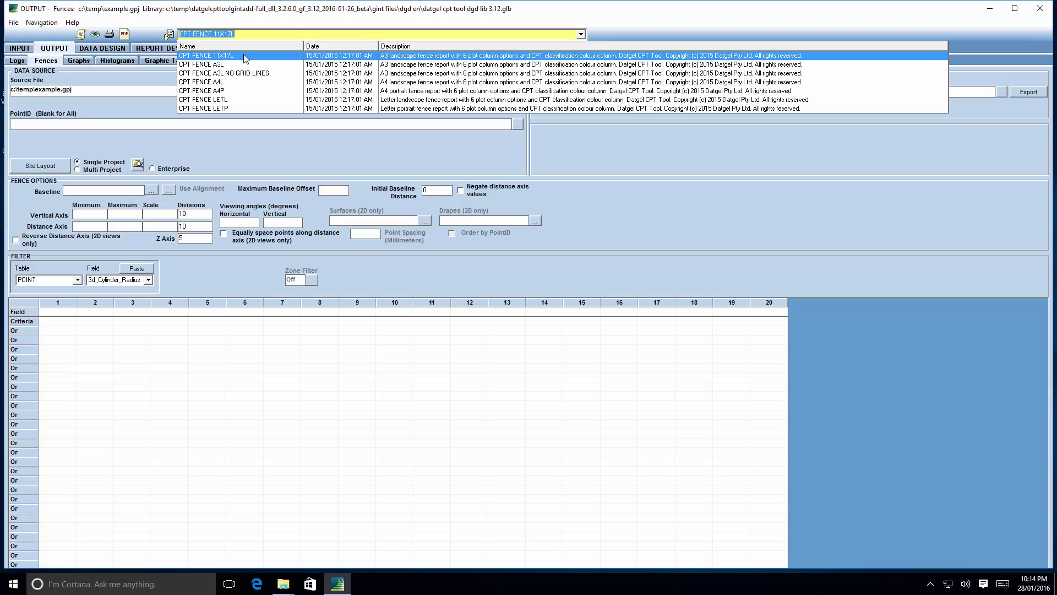
left_click(246, 57)
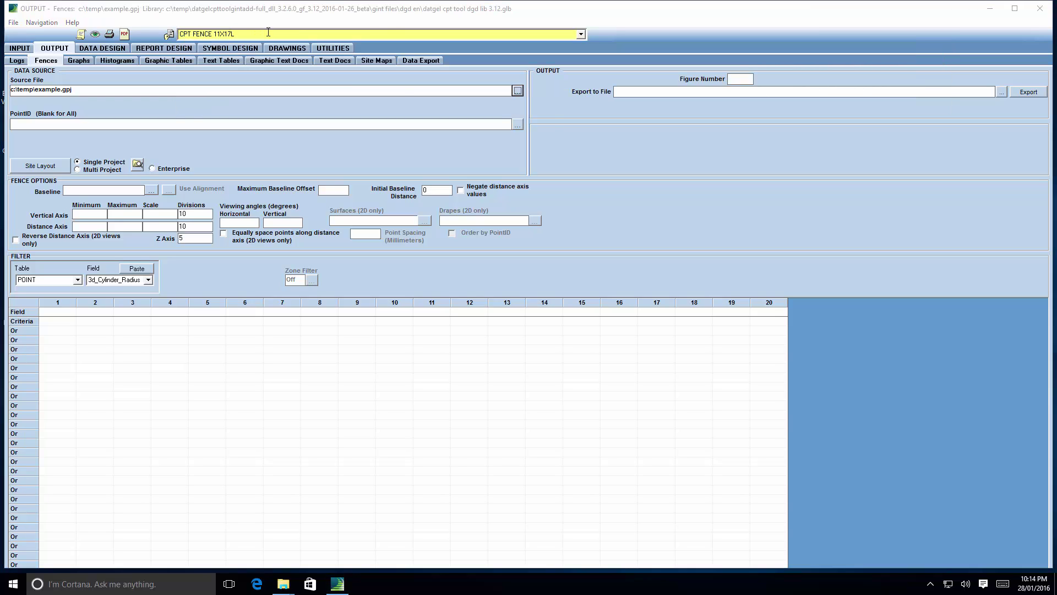
Set fence columns R1 to Undrained Shear Strength, L1 to Relative Density, L2 to Young's Modulus
left_click(94, 34)
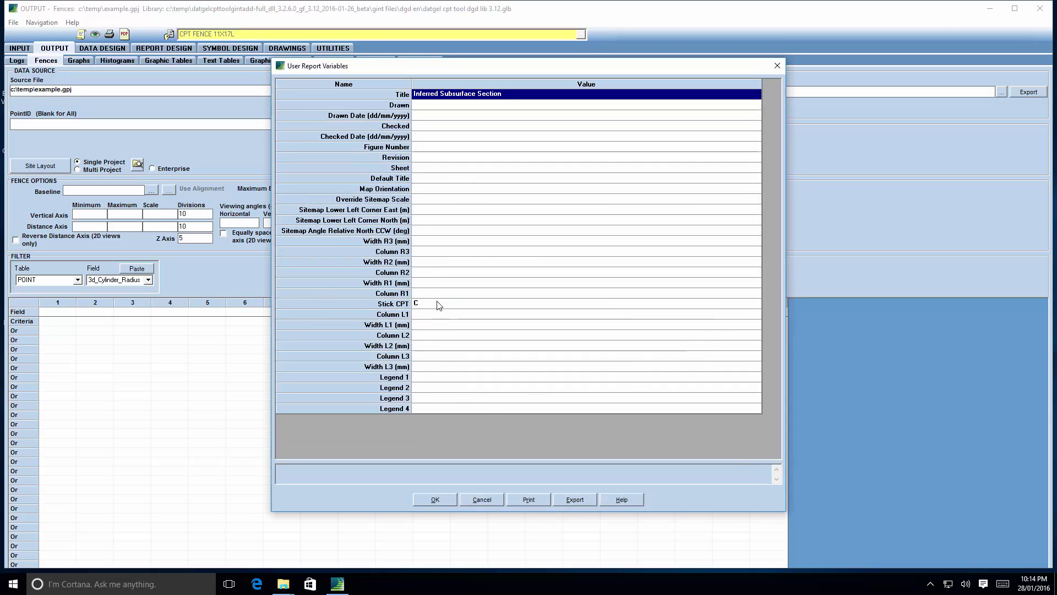
left_click(422, 295)
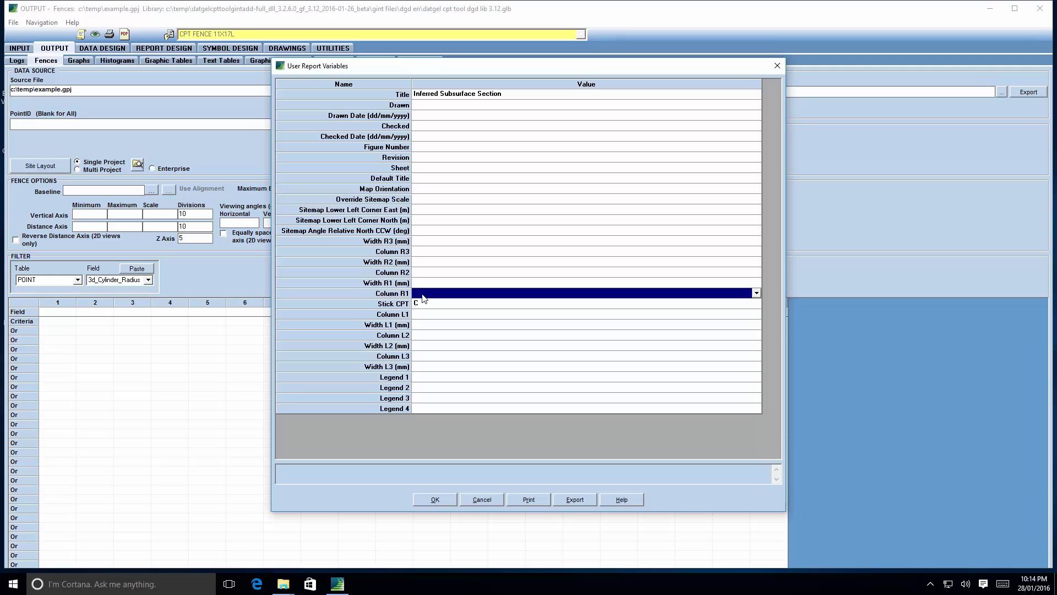
type("Undrained Shear Strength")
key("Return")
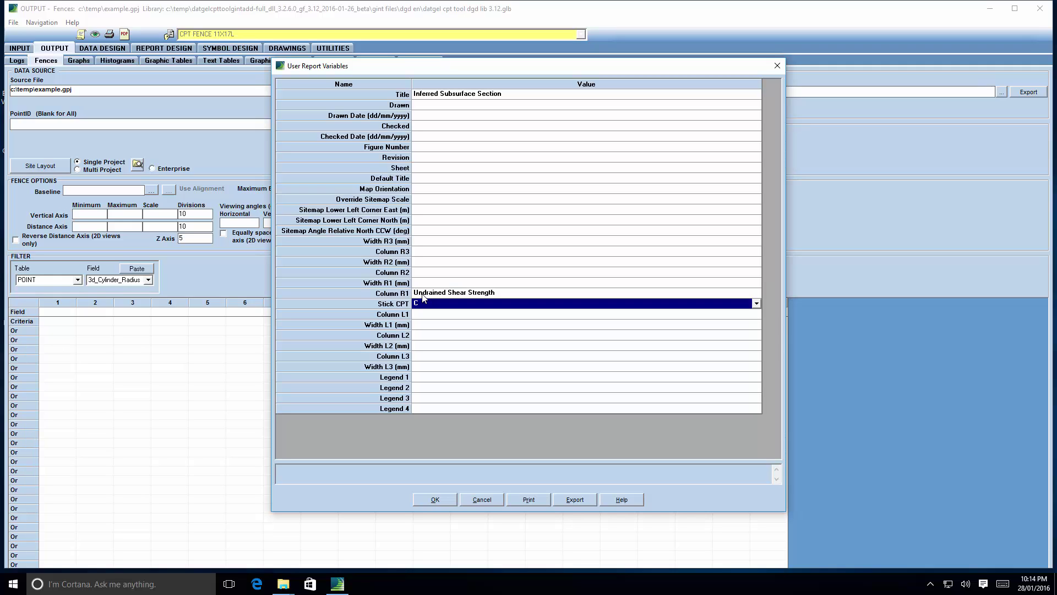
key("Down")
type("Re")
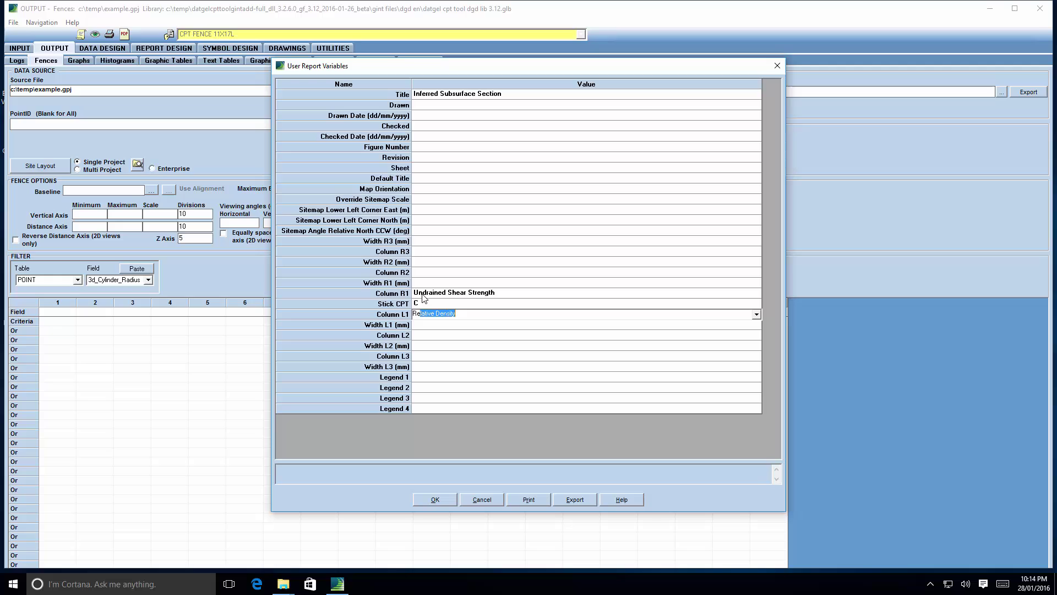
key("Return")
key("Up")
key("Up")
key("Up")
key("Up")
key("Up")
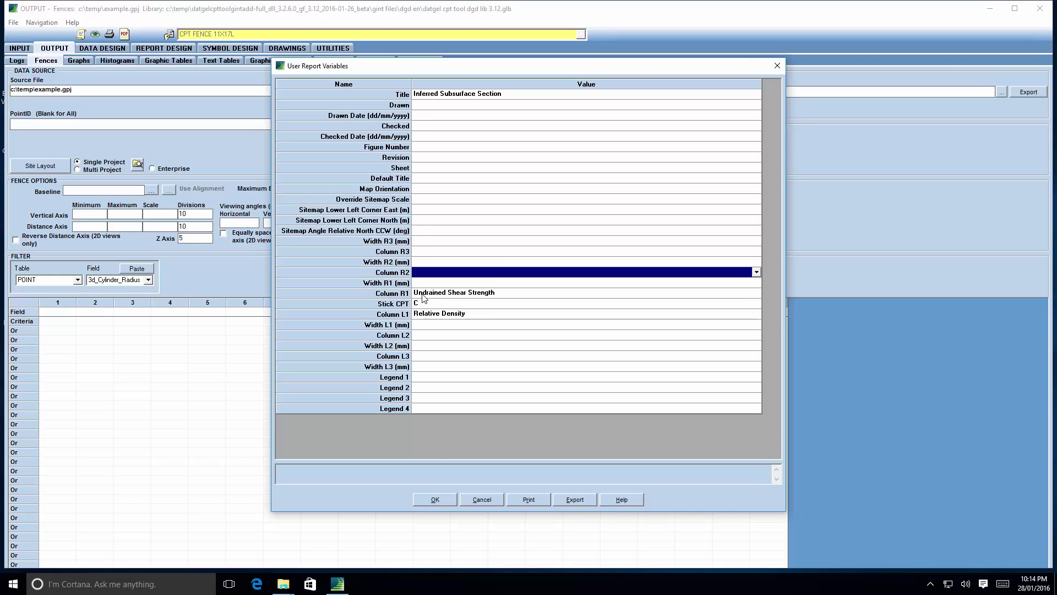
key("Down")
key("Down")
key("Down")
key("Down")
key("Down")
key("Down")
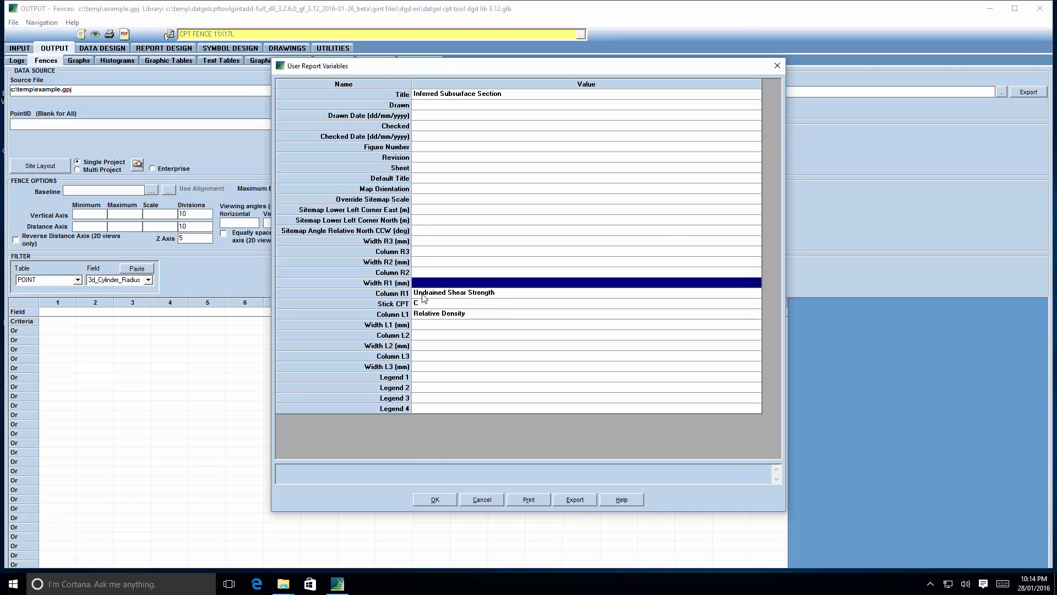
type("Young's Modulus")
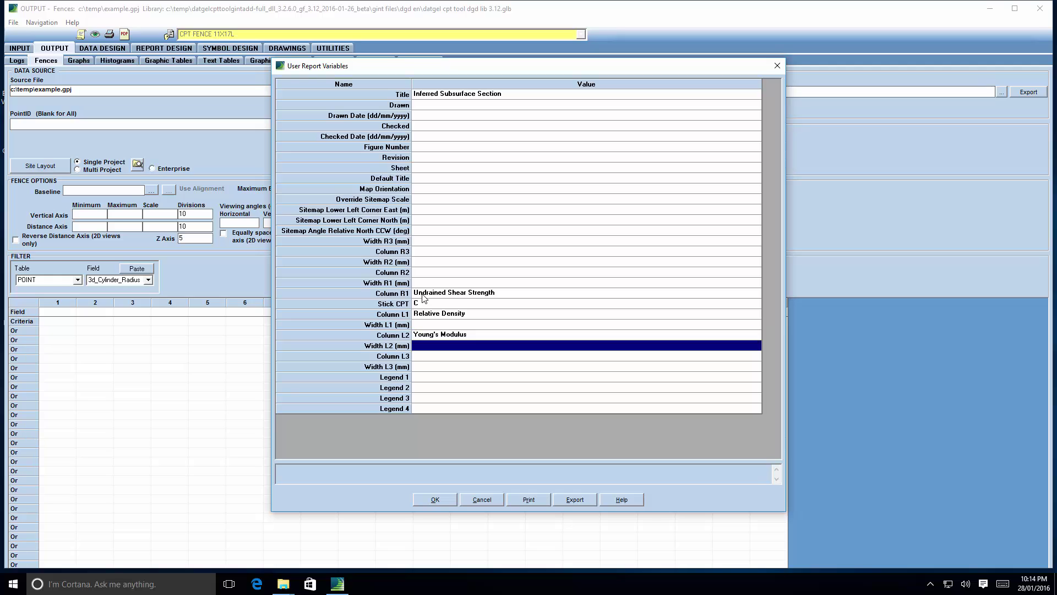
key("Return")
Set Column R2 to Rigidity Index
key("Up")
key("Up")
key("Up")
key("Up")
key("Up")
key("Up")
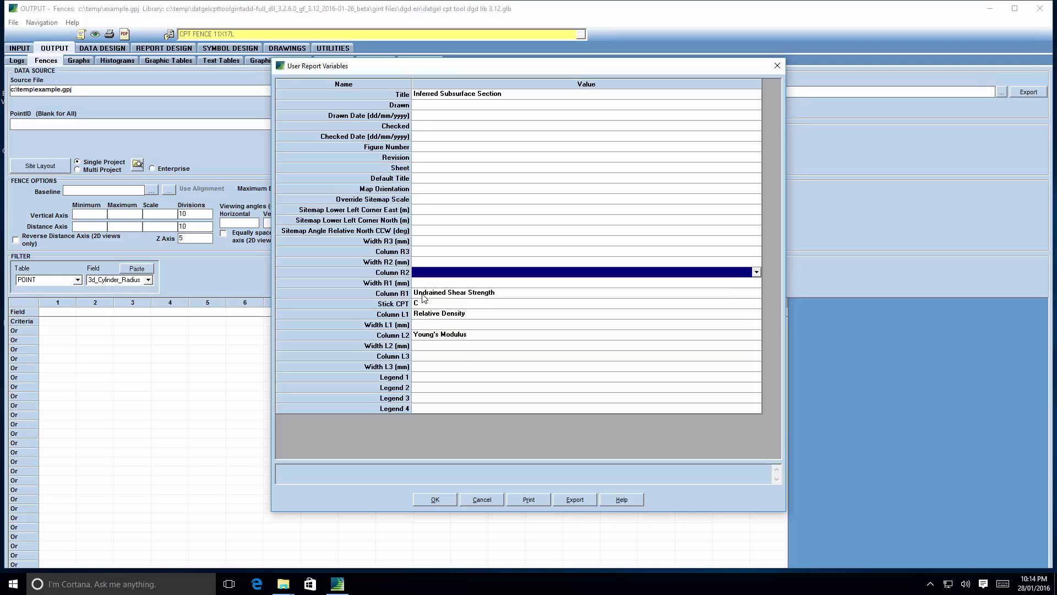
type("Re")
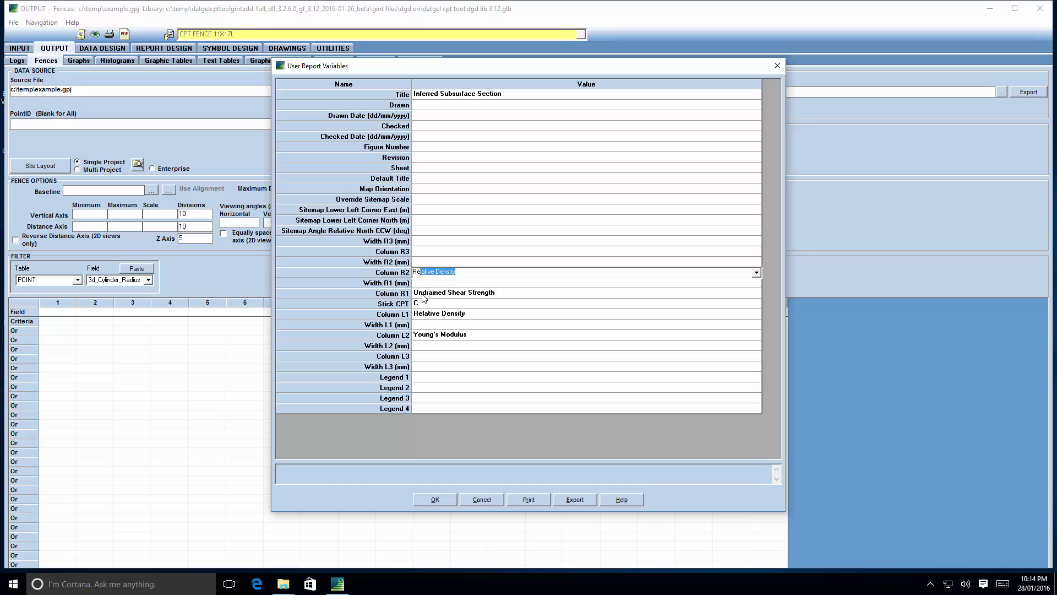
type("g")
key("BackSpace")
key("BackSpace")
key("alt+Down")
key("ctrl+c")
key("Up")
key("Up")
key("Up")
key("Up")
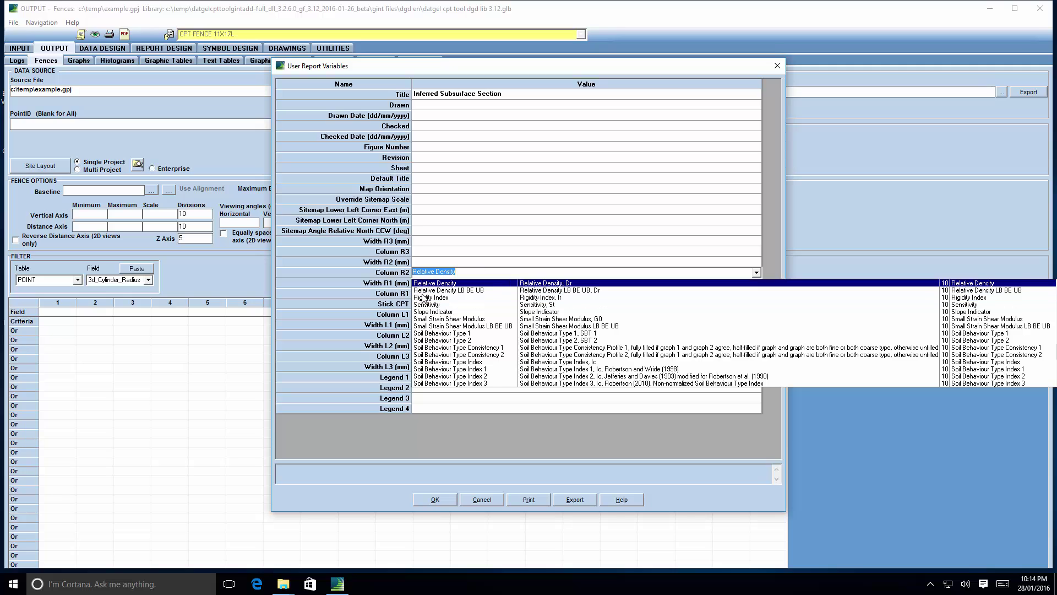
key("Down")
key("Down")
key("Down")
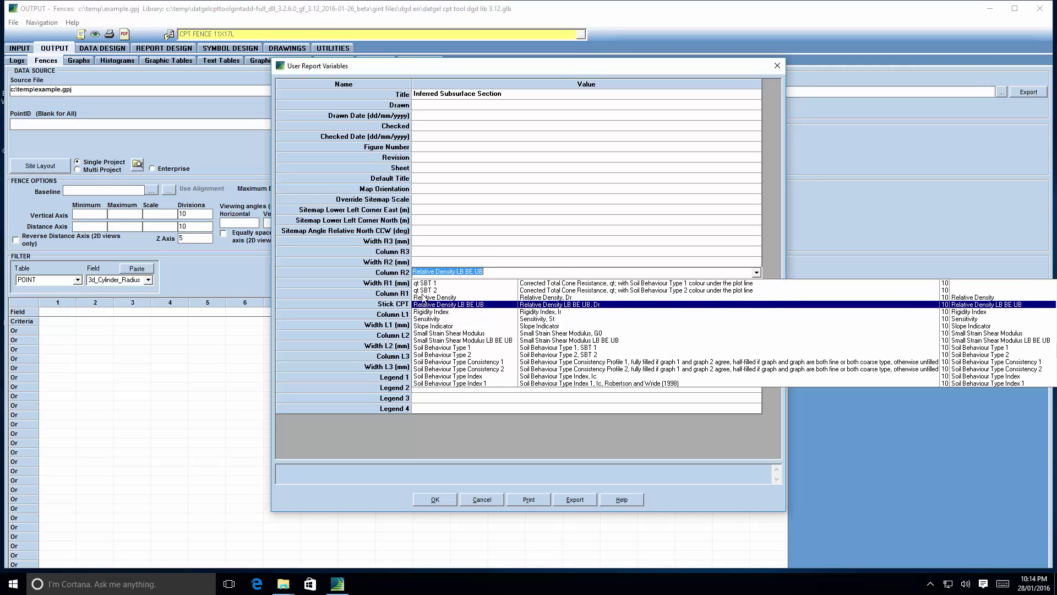
key("Down")
key("Return")
left_click(483, 189)
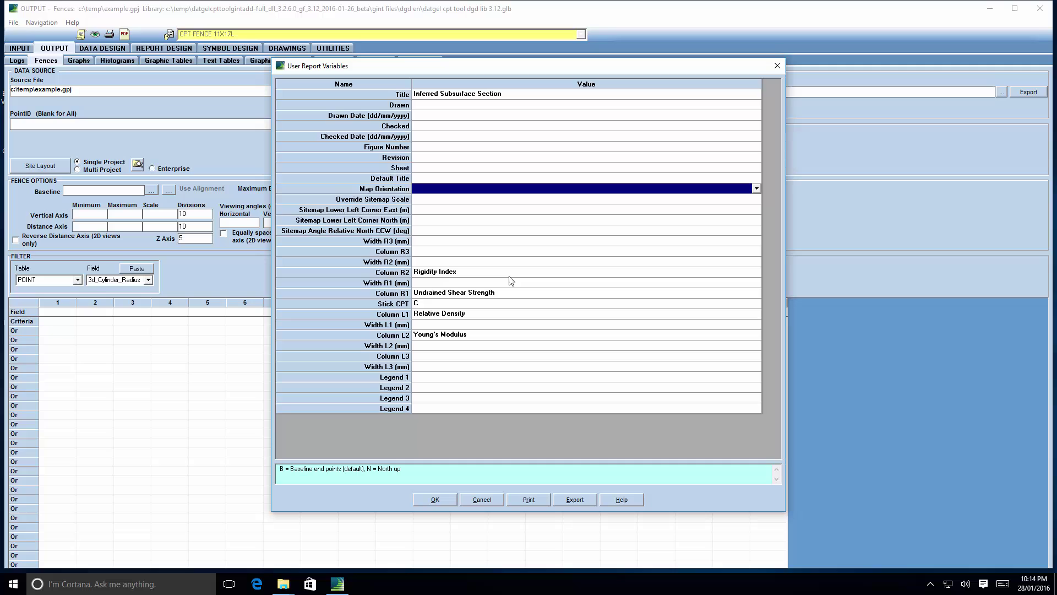
Fill Legends 1–4 with Rigidity Index, Undrained Shear Strength, Relative Density and Young's Modulus
left_click(457, 277)
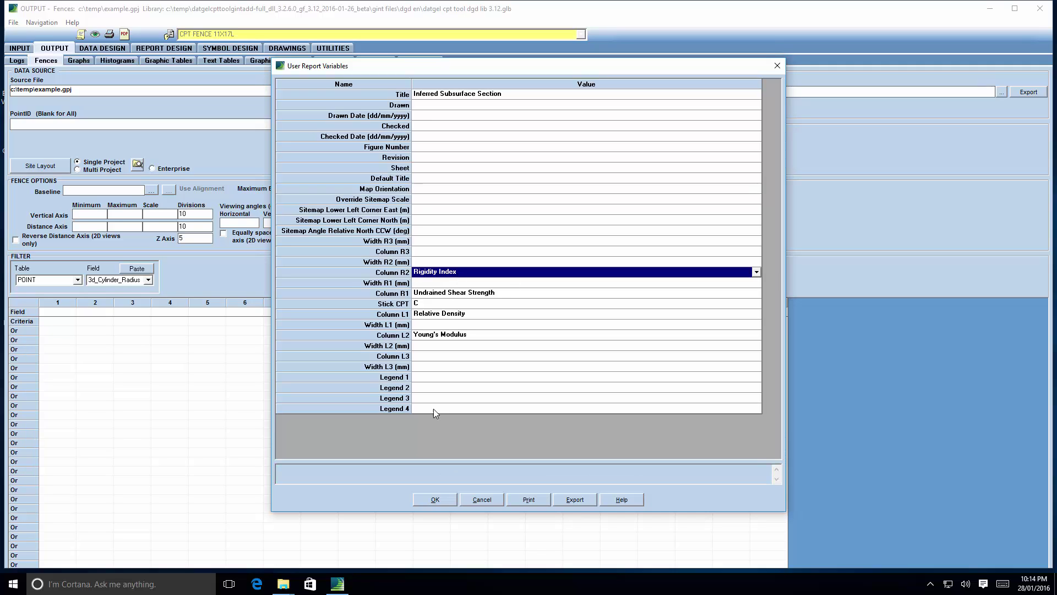
left_click(423, 378)
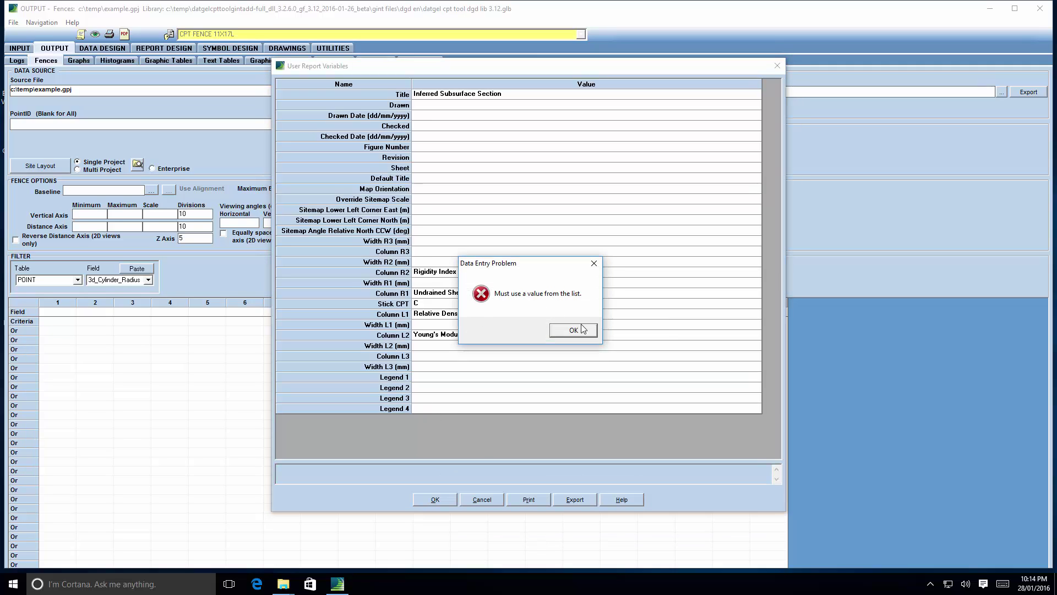
left_click(582, 328)
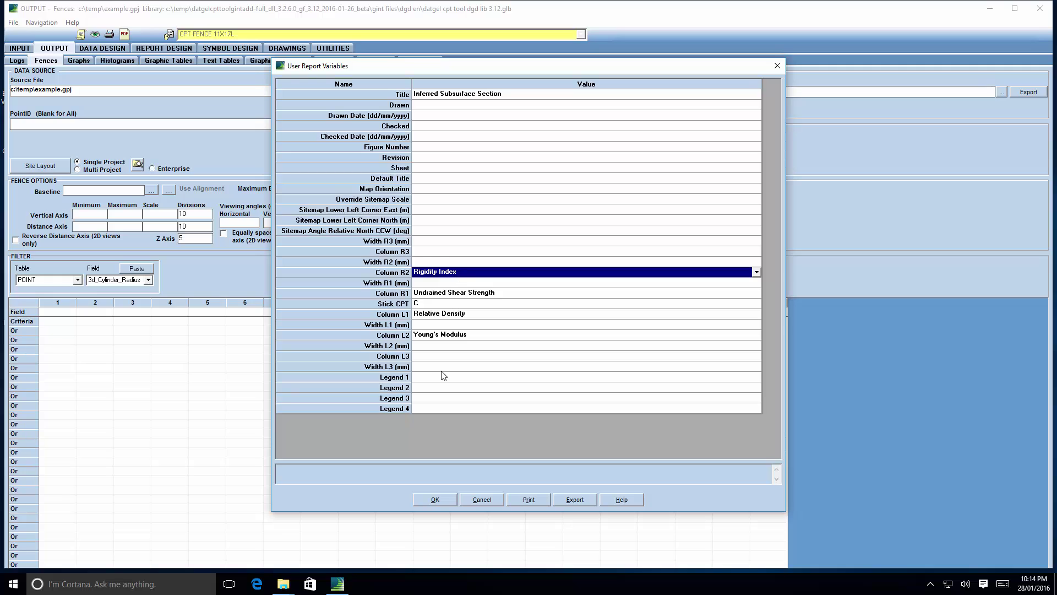
left_click(440, 376)
type("Rigidity Index")
left_click(444, 296)
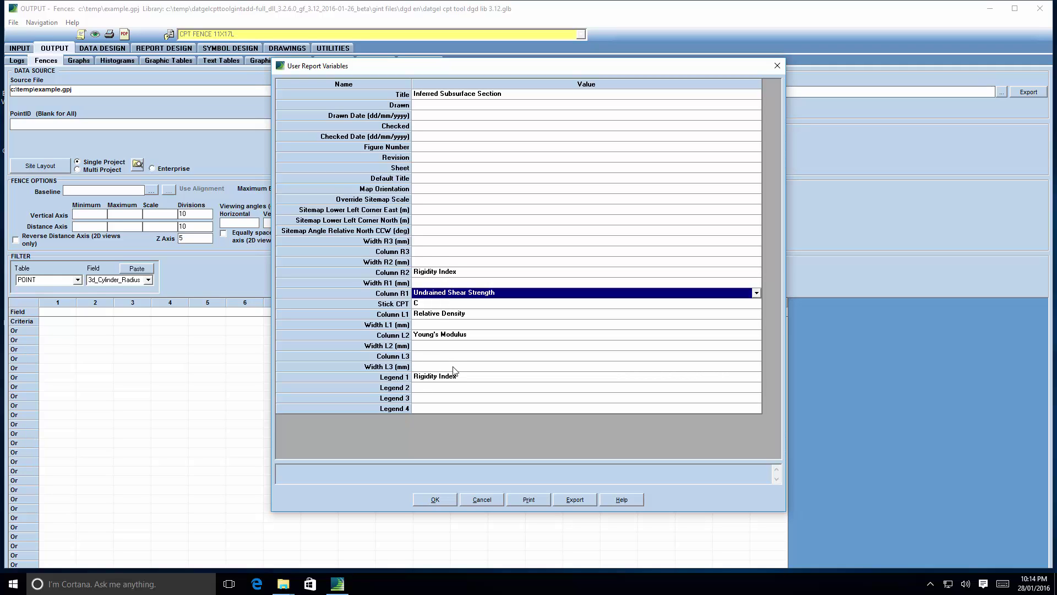
left_click(445, 393)
type("Undrained Shear Strength")
left_click(450, 315)
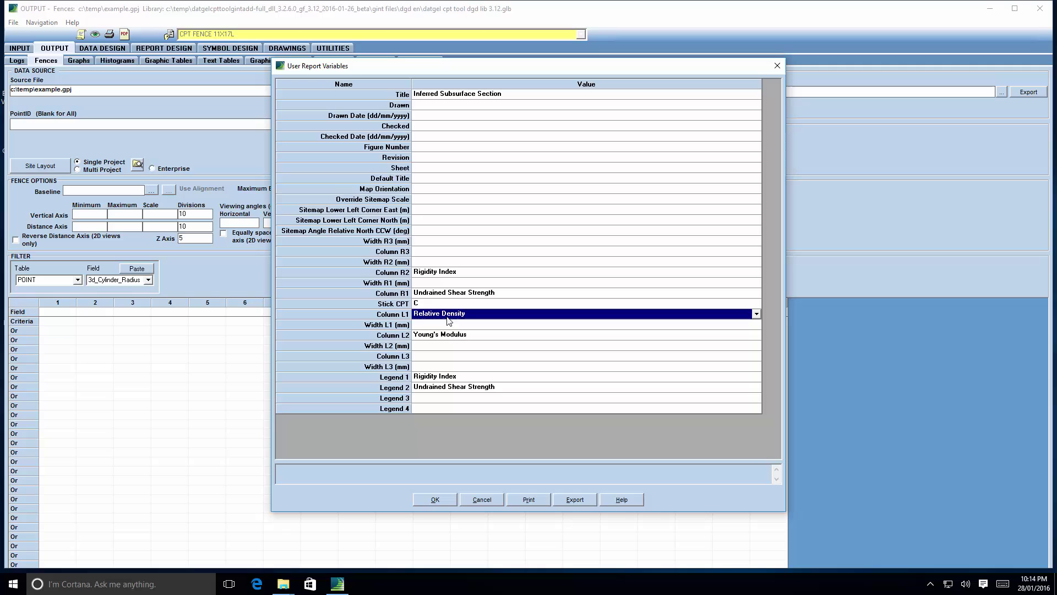
left_click(434, 398)
key("ctrl+v")
left_click(436, 335)
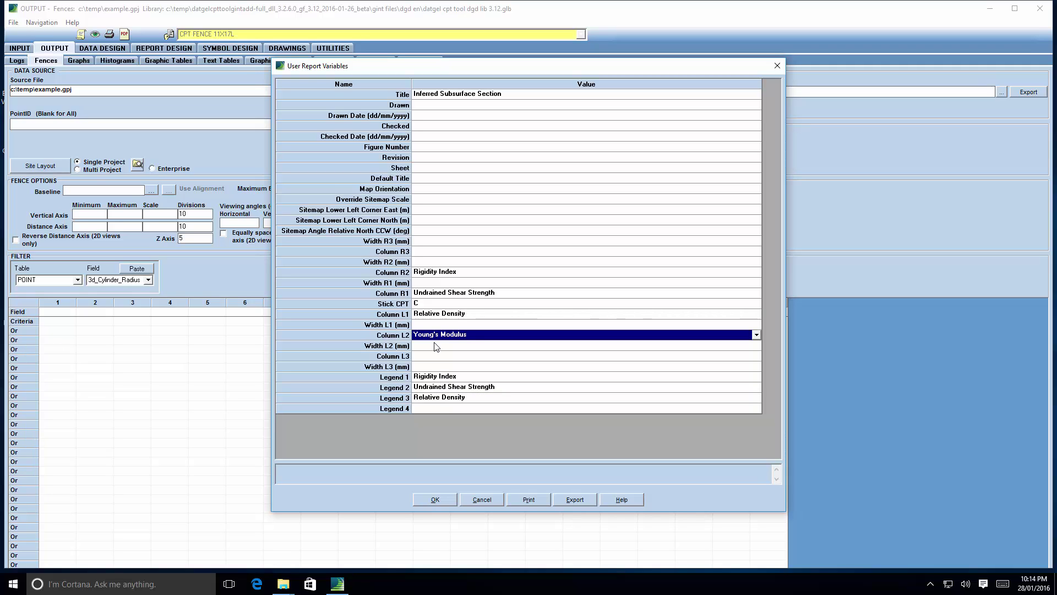
left_click(430, 408)
type("Young's Modulus")
Shift the left and right fence column assignments one slot outward
left_click(417, 304)
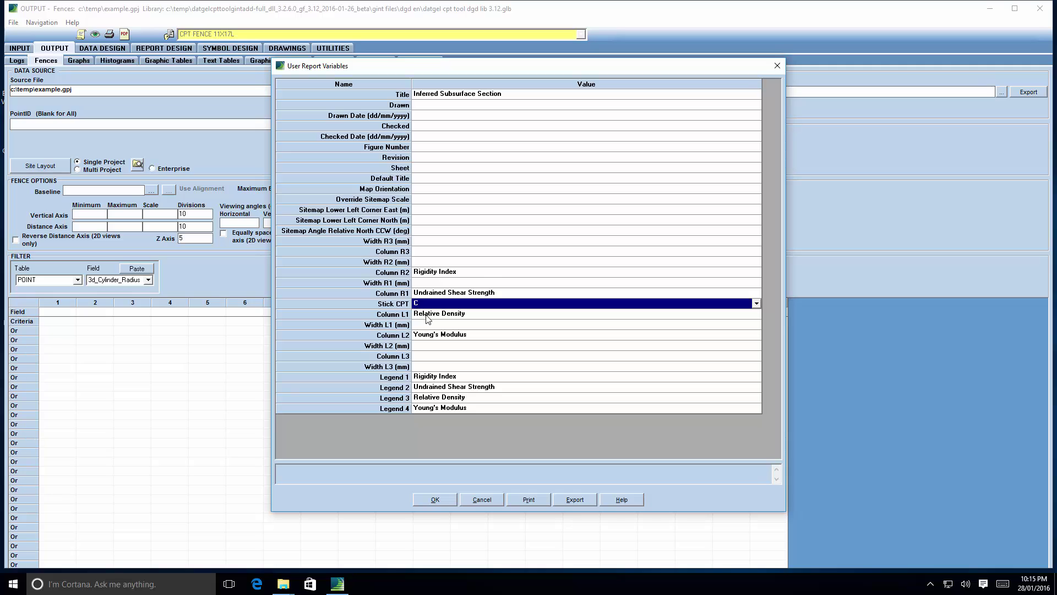
left_click_drag(426, 314, 428, 337)
key("ctrl+x")
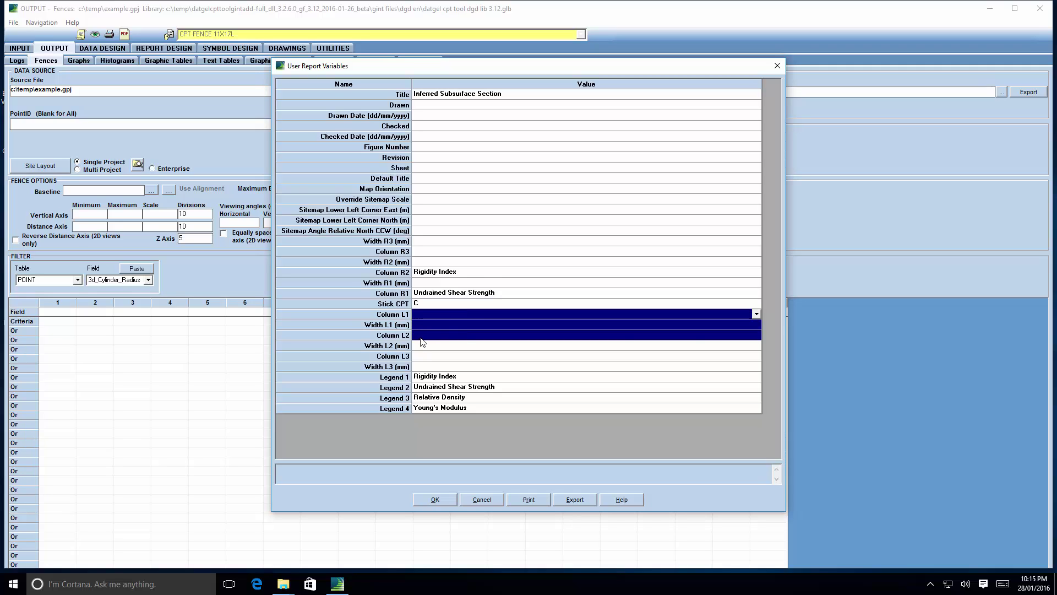
left_click(427, 336)
key("ctrl+v")
left_click_drag(424, 273, 424, 294)
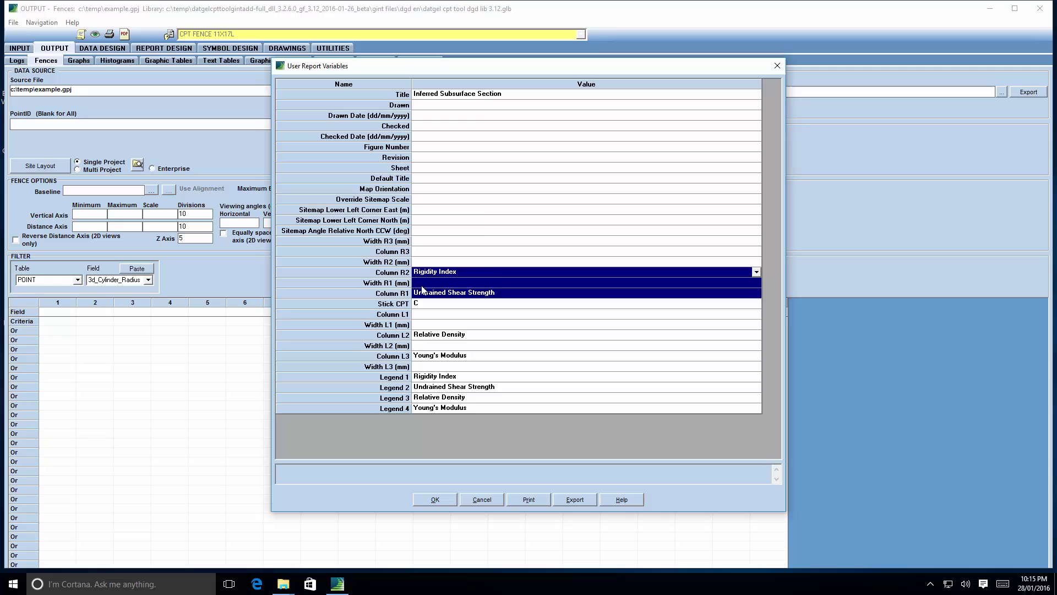
key("ctrl+x")
left_click(423, 252)
key("ctrl+v")
Set Column R1 to Friction Ratio and L1 to qt, then apply the variables
left_click(422, 284)
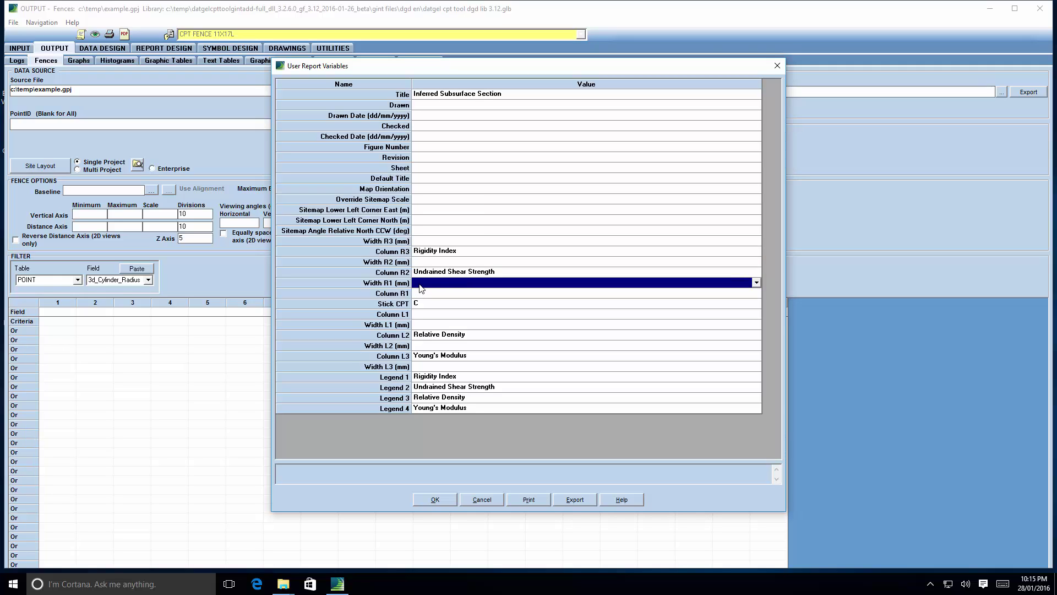
left_click(423, 294)
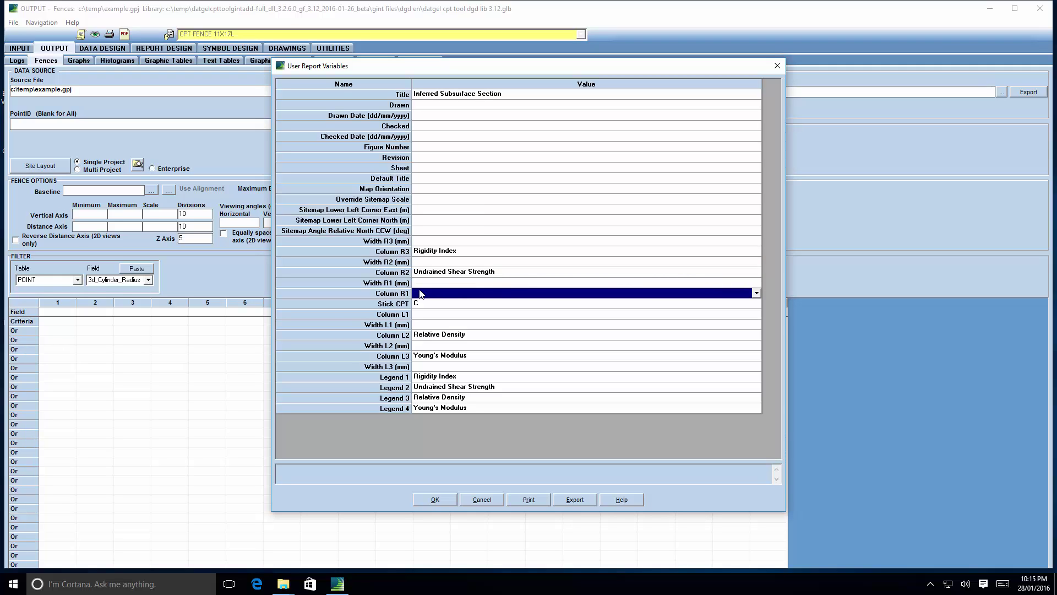
left_click(420, 294)
key("Down")
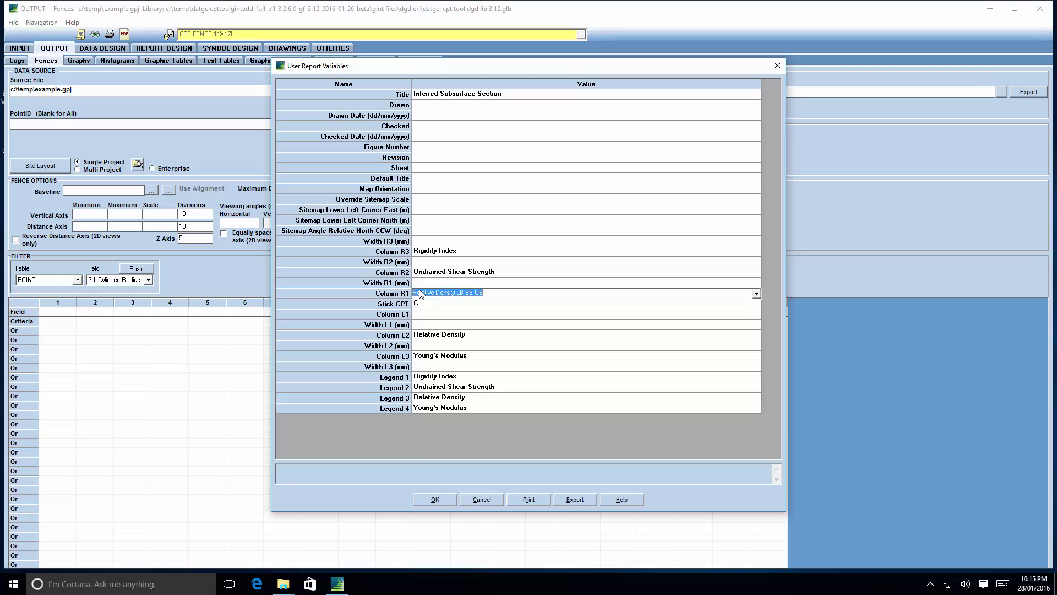
key("Down")
key("Down")
key("Down")
key("Down")
key("Return")
key("Down")
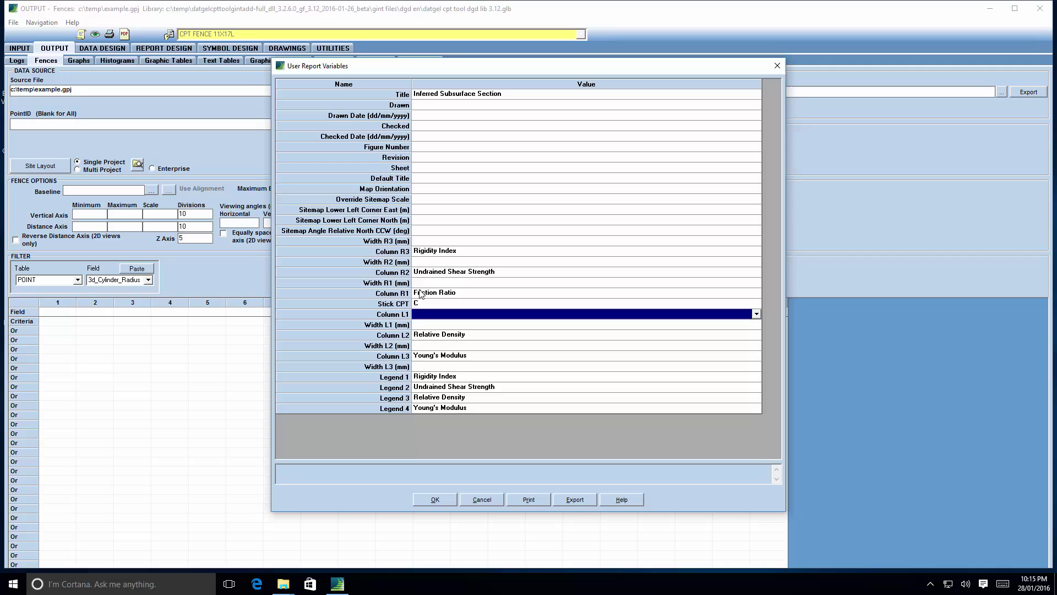
type("qt")
key("Return")
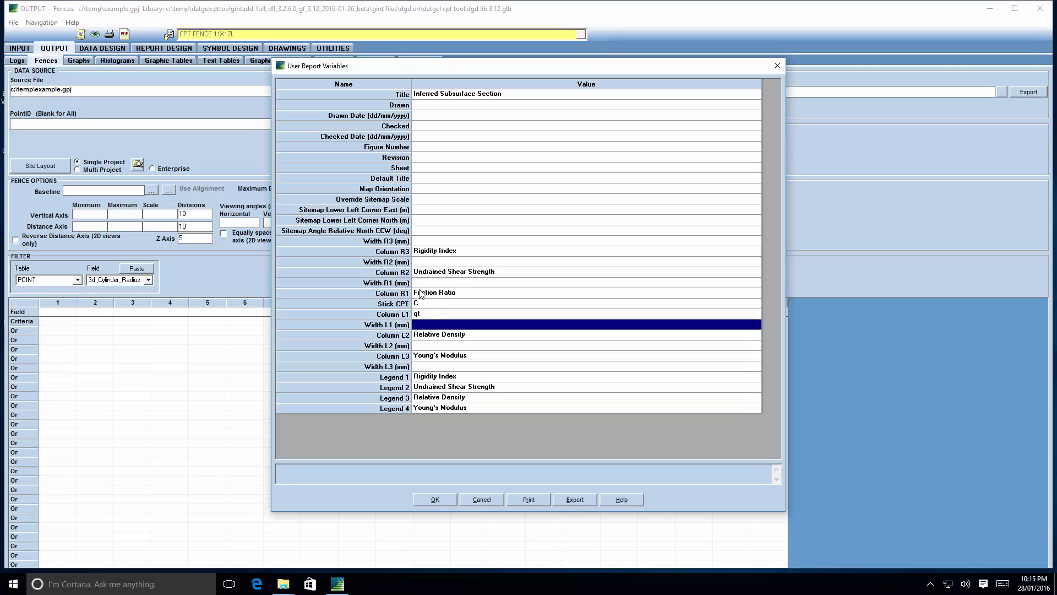
left_click(444, 500)
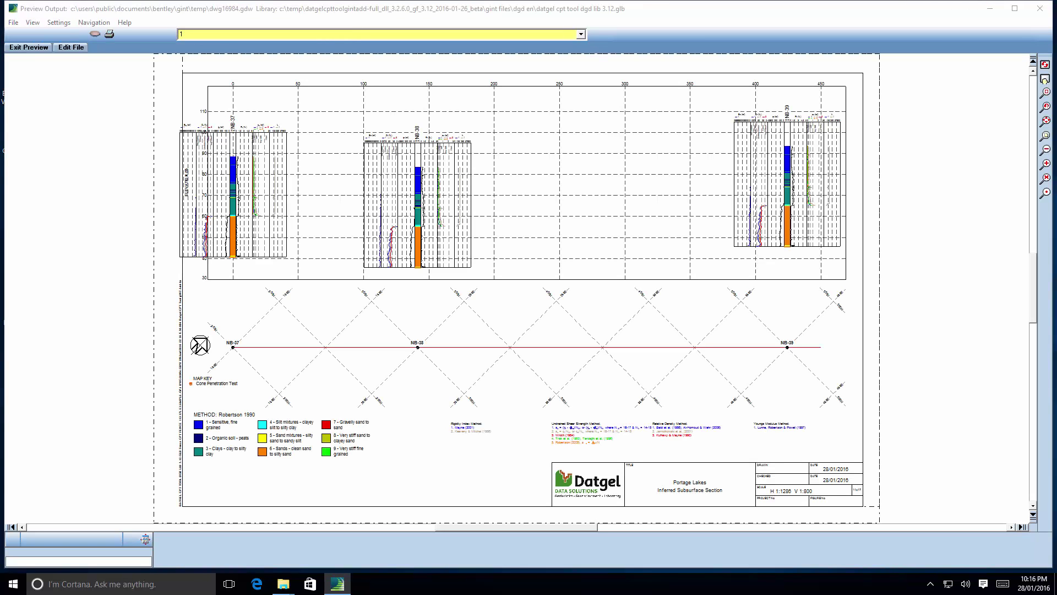
left_click(1045, 193)
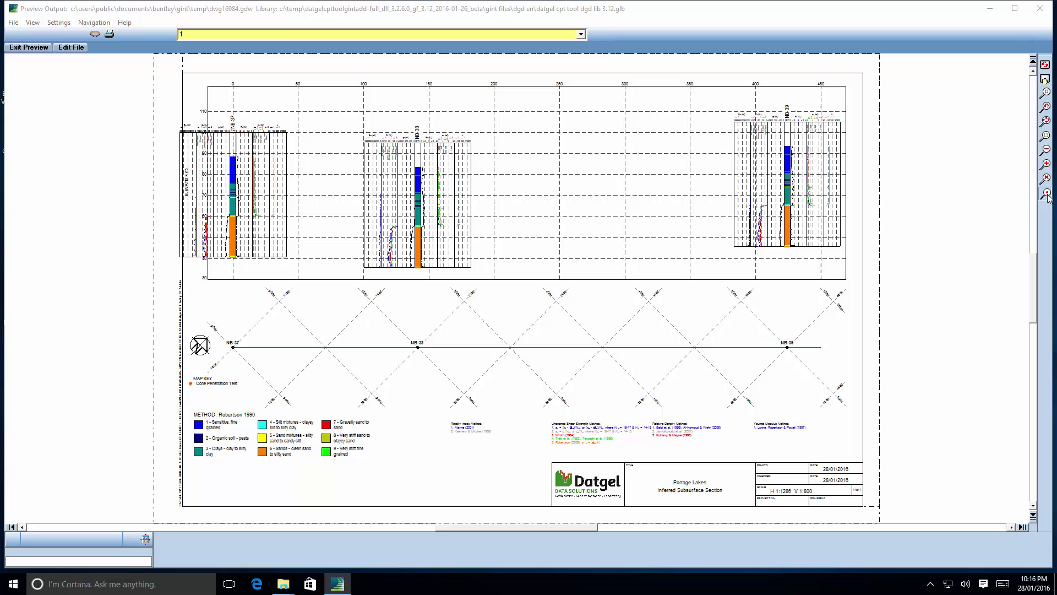
left_click(241, 185)
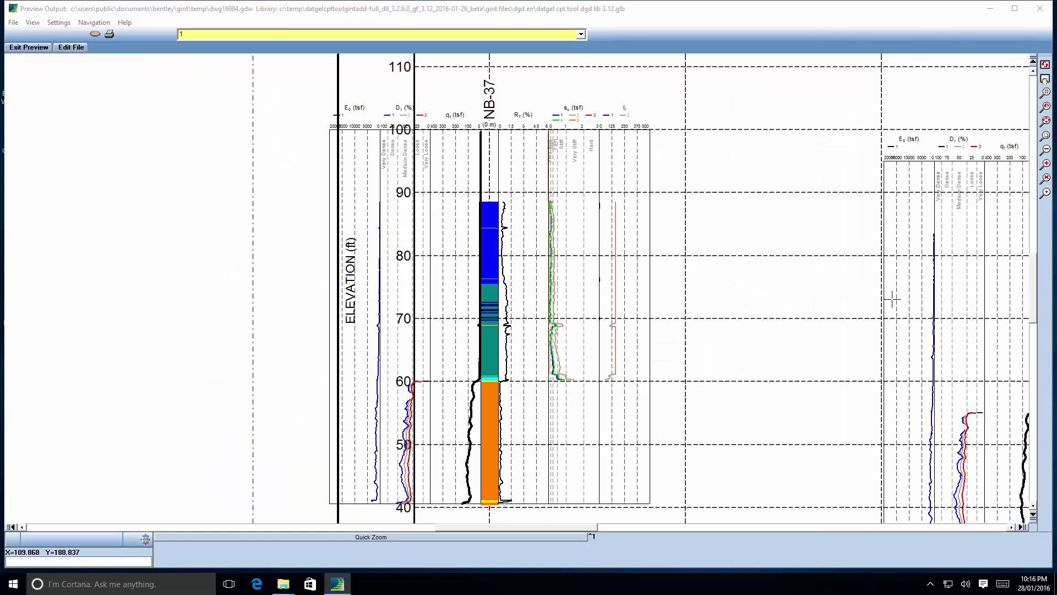
left_click_drag(892, 299, 562, 245)
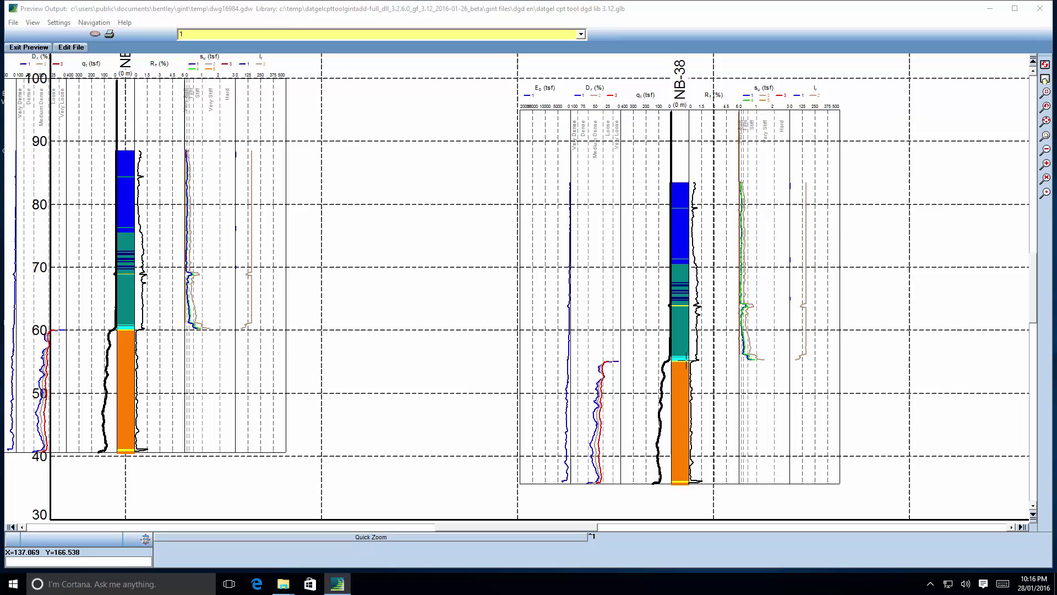
left_click_drag(724, 355, 518, 355)
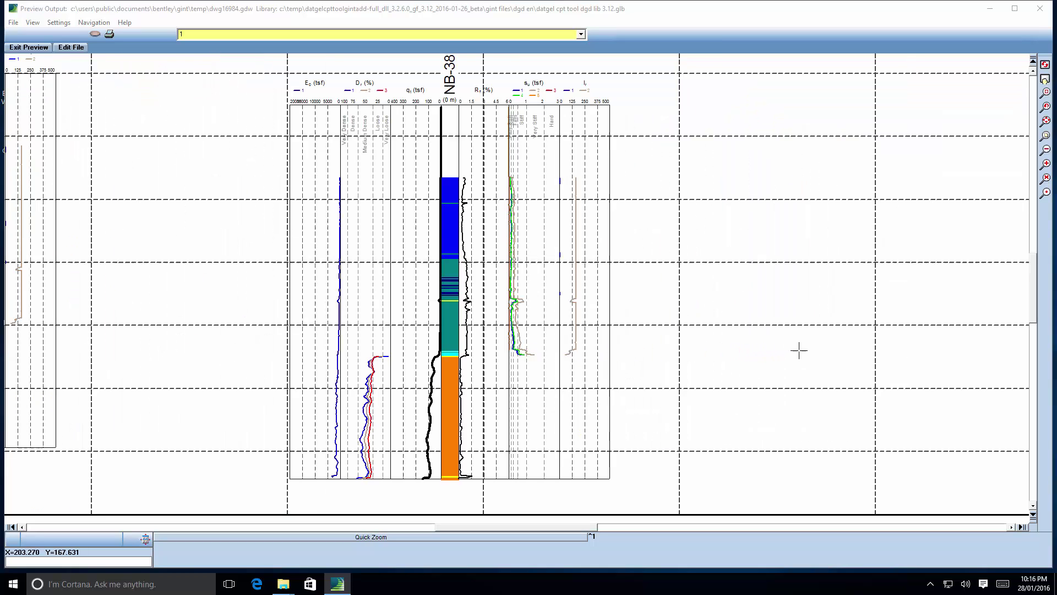
left_click(762, 346)
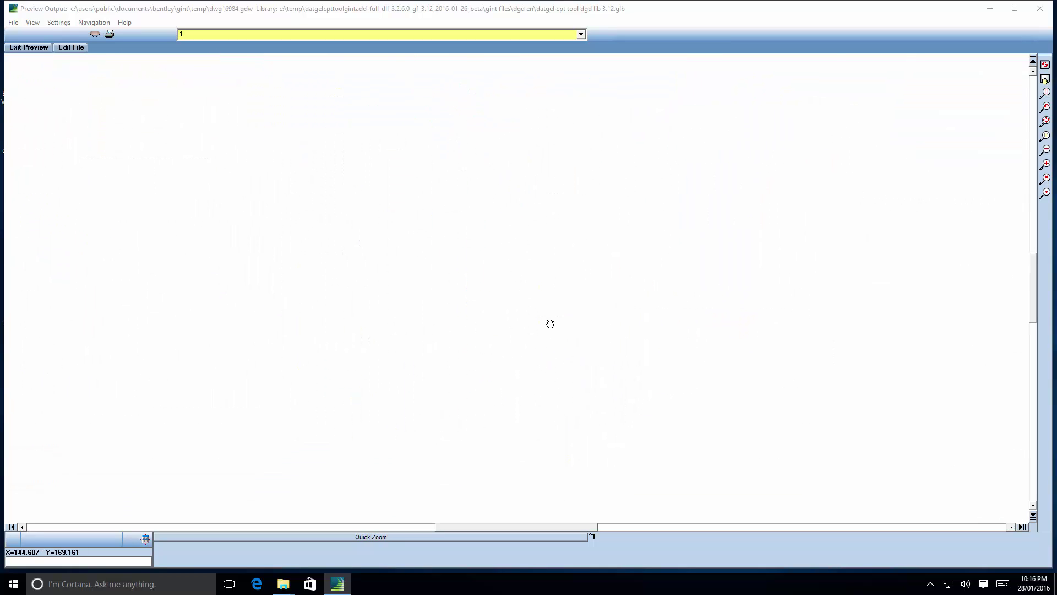
left_click(1046, 118)
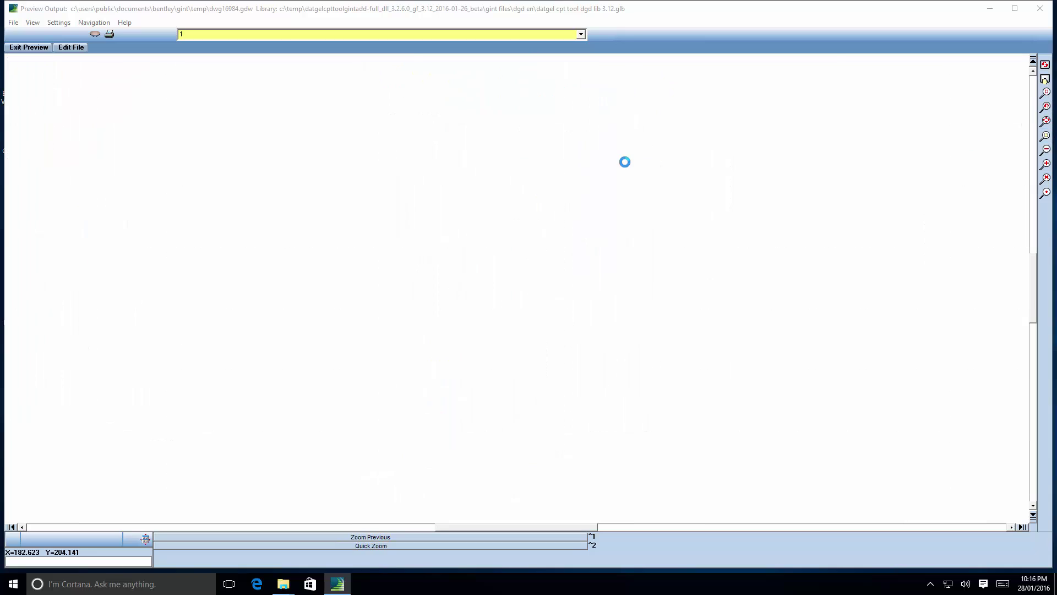
left_click(1046, 121)
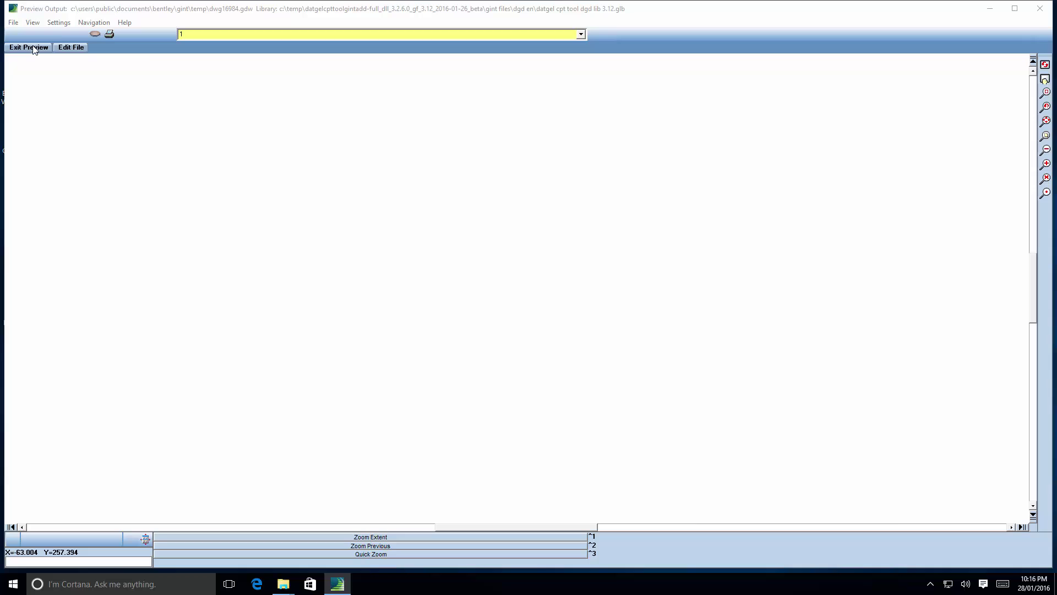
Exit the fence section preview and close gINT
key("Escape")
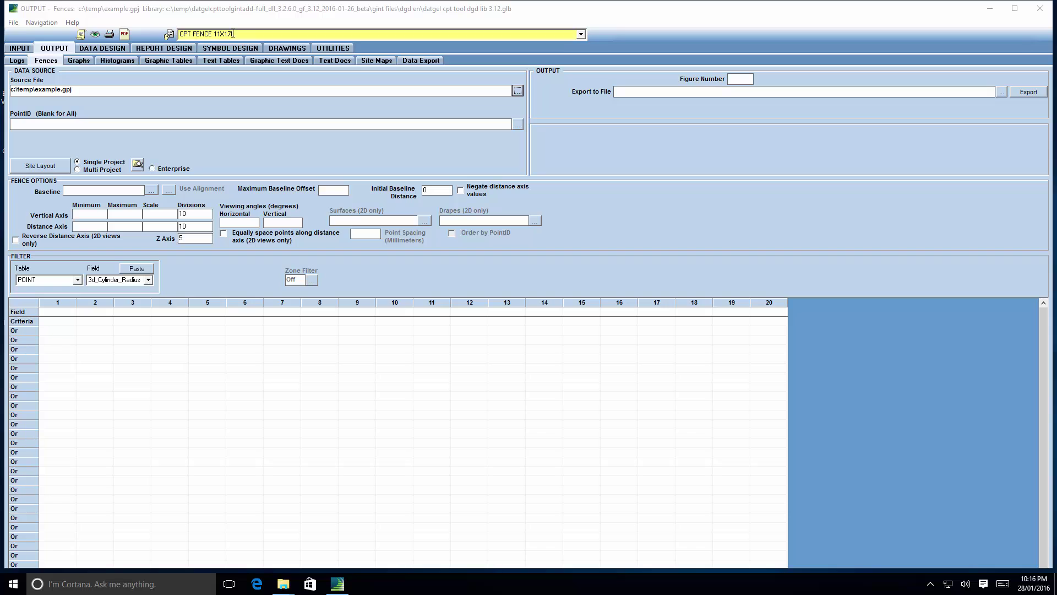
left_click(1044, 8)
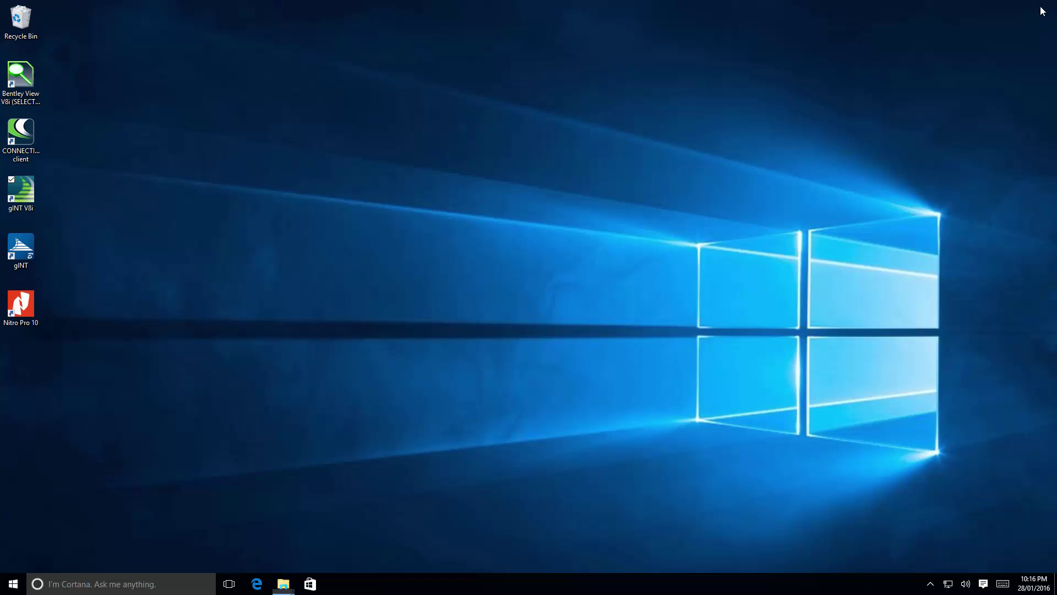